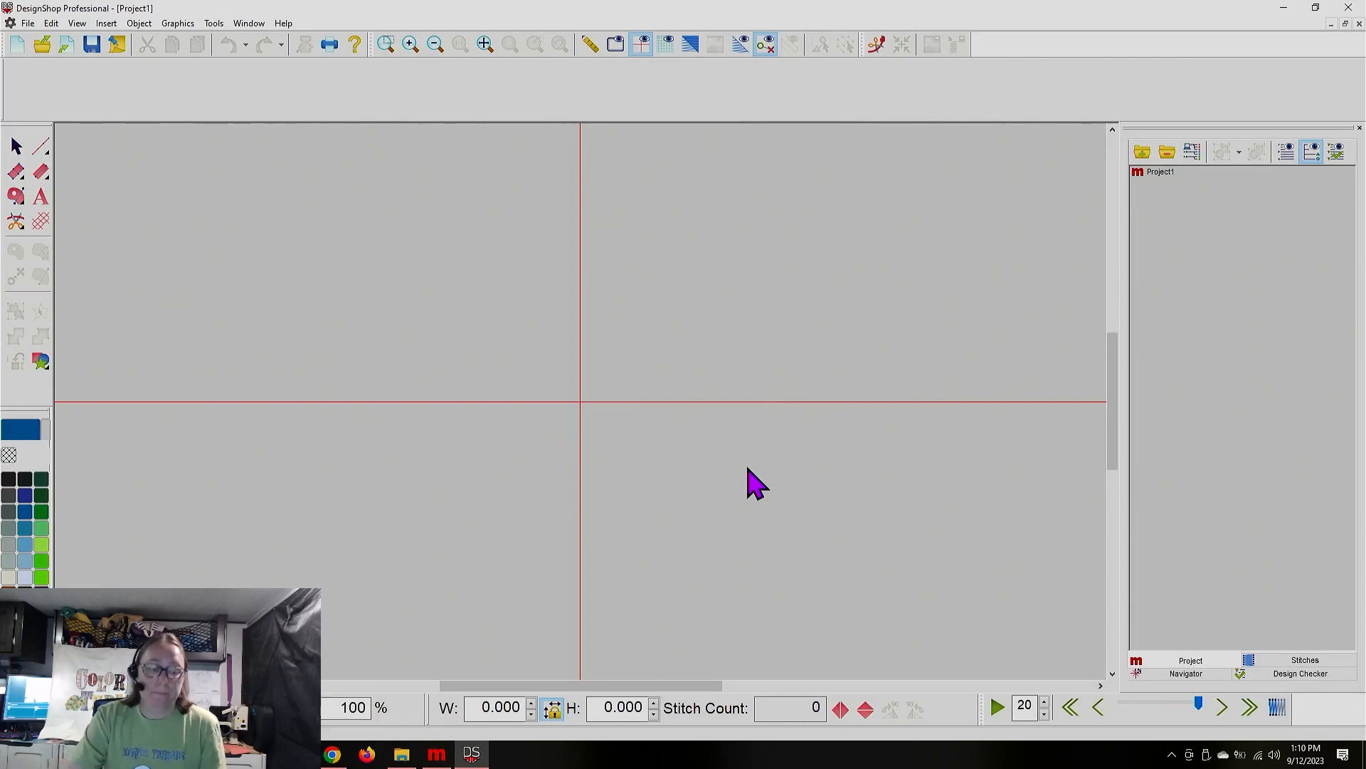
# Step: Switch to Chrome, go to melco-service.com and open the Knowledgebase/FAQ help center
pyautogui.click(332, 755)
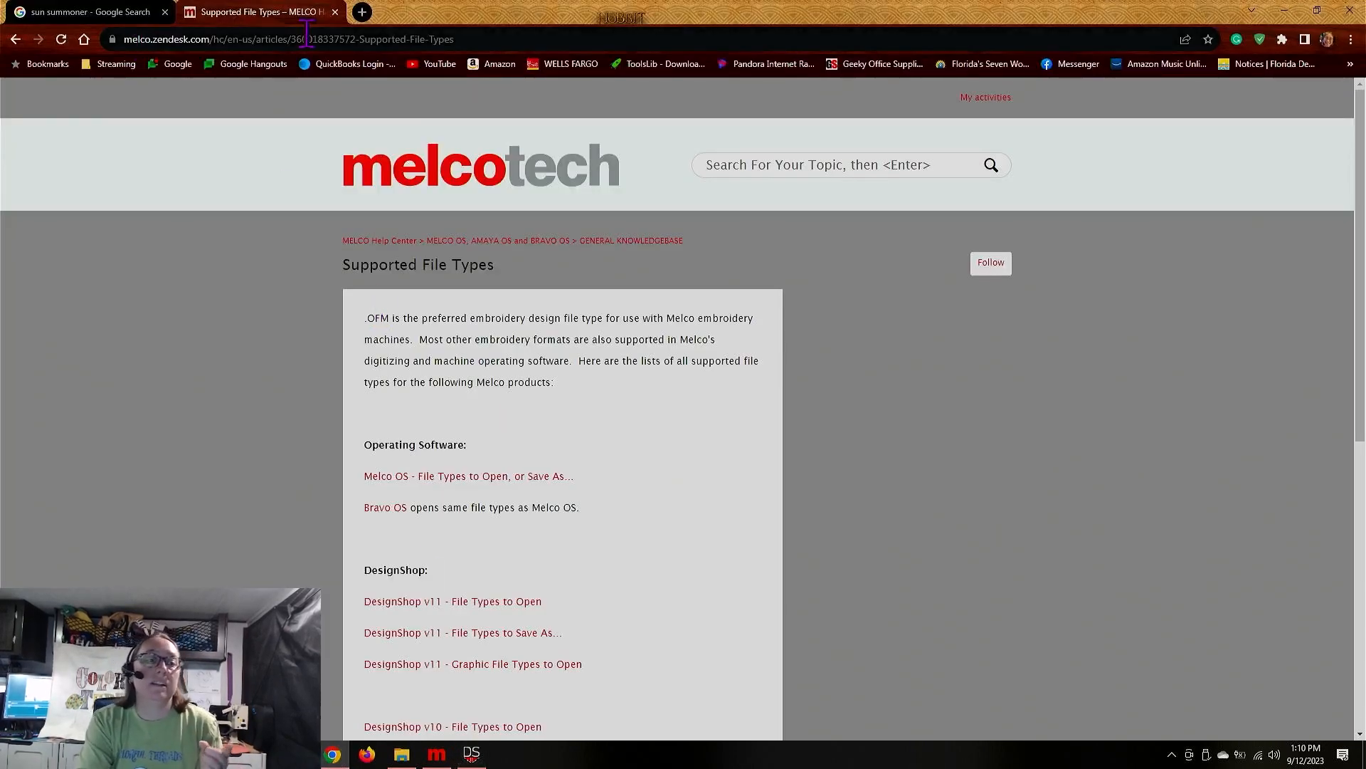
pyautogui.click(476, 37)
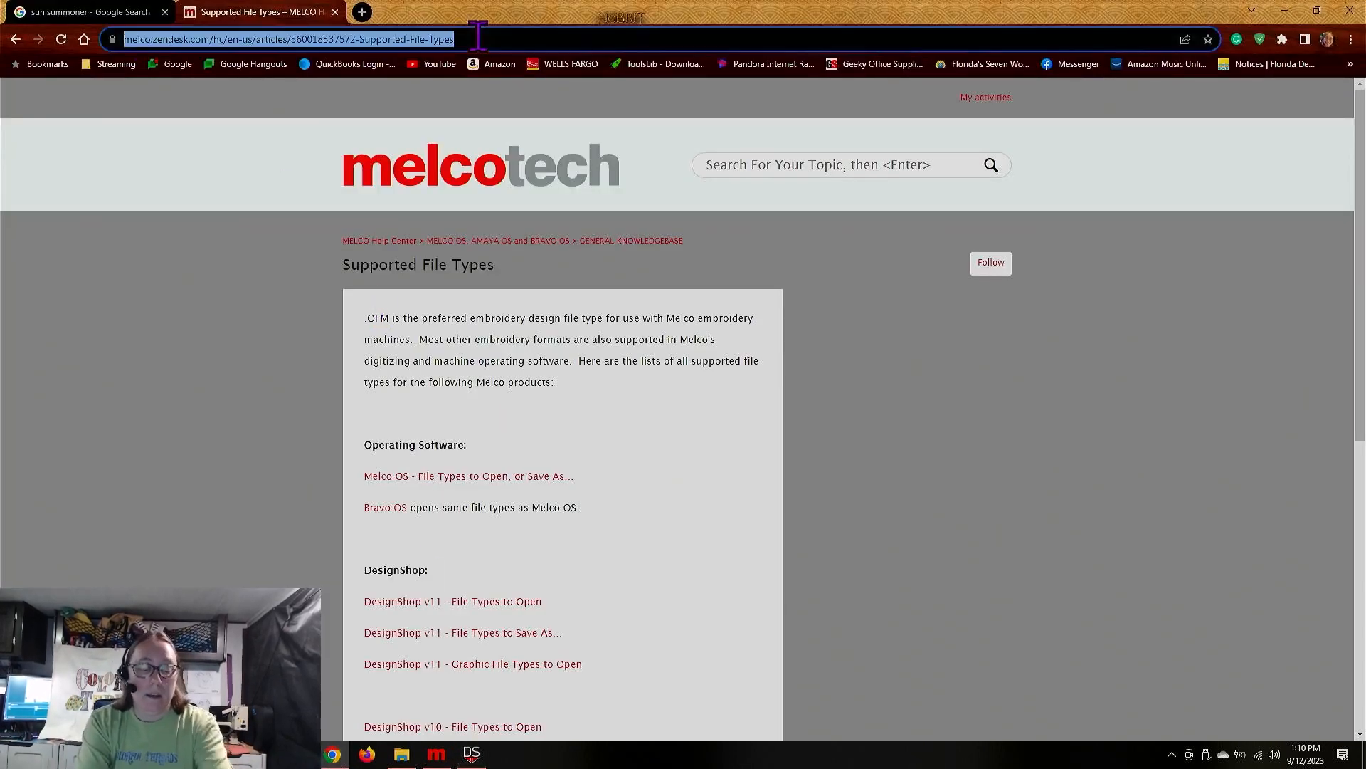
pyautogui.write('melco')
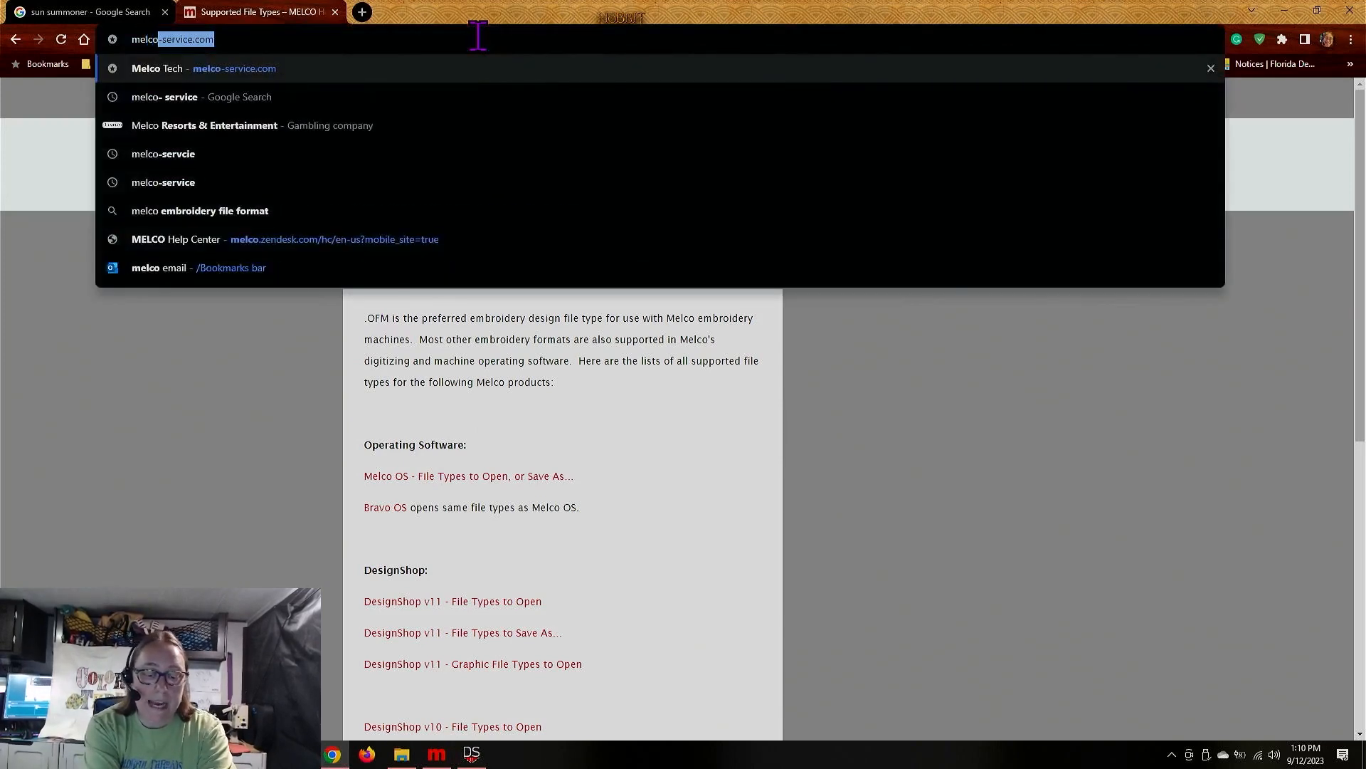
pyautogui.write('-servic')
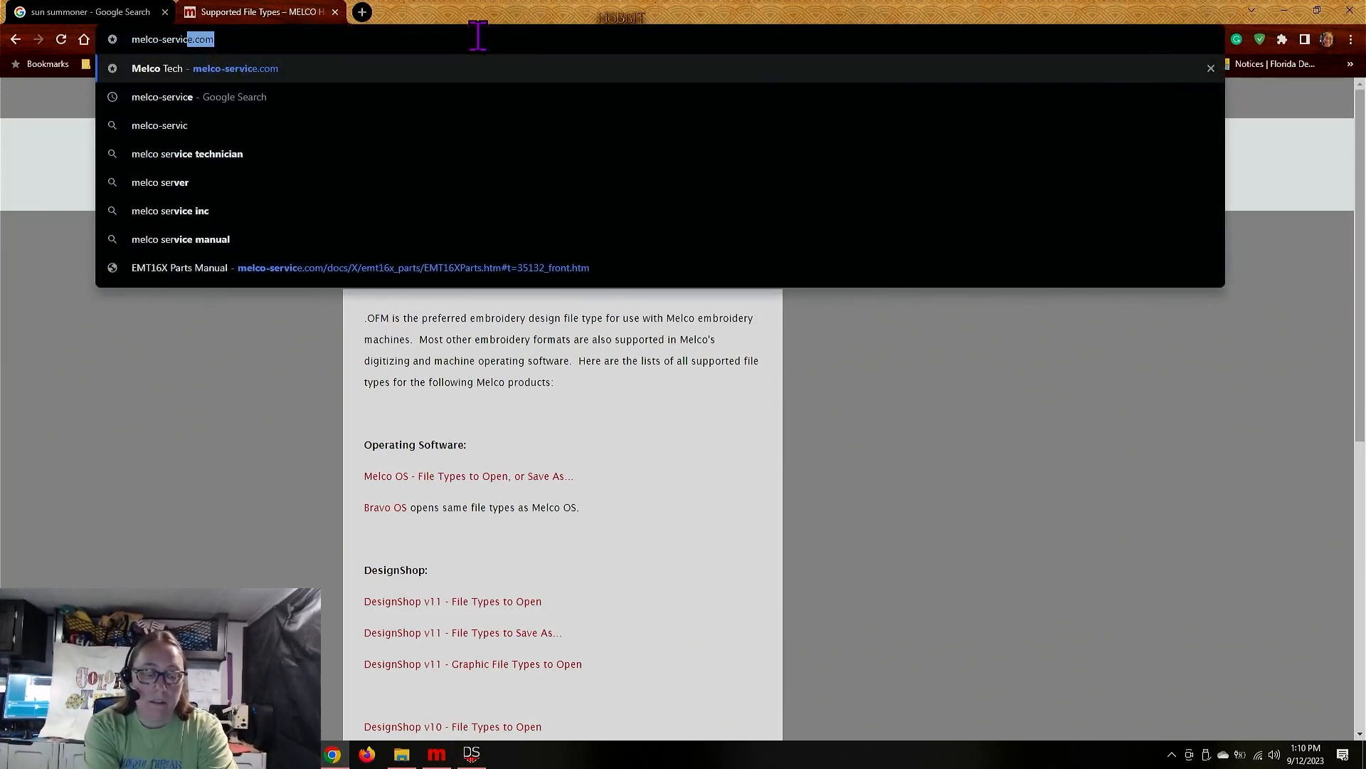
pyautogui.write('e.co')
pyautogui.press('Return')
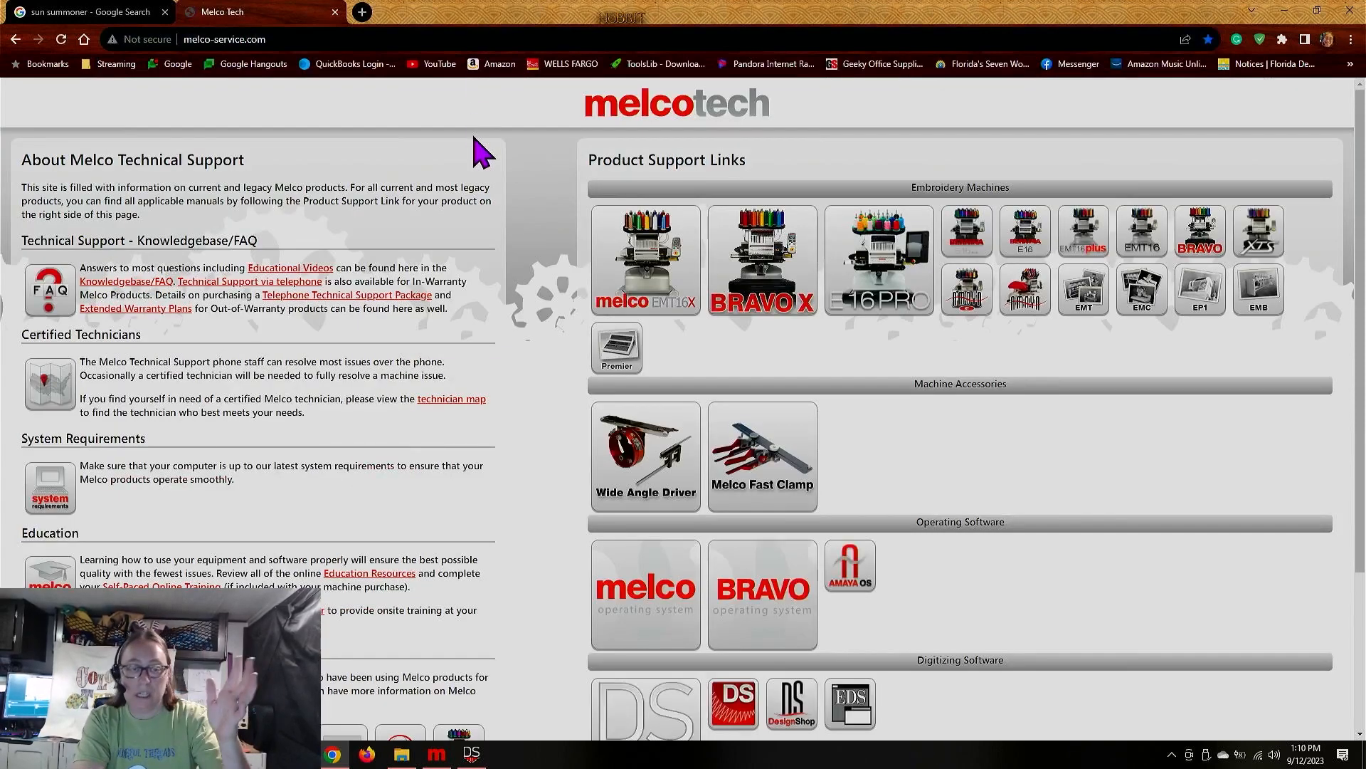
pyautogui.click(55, 300)
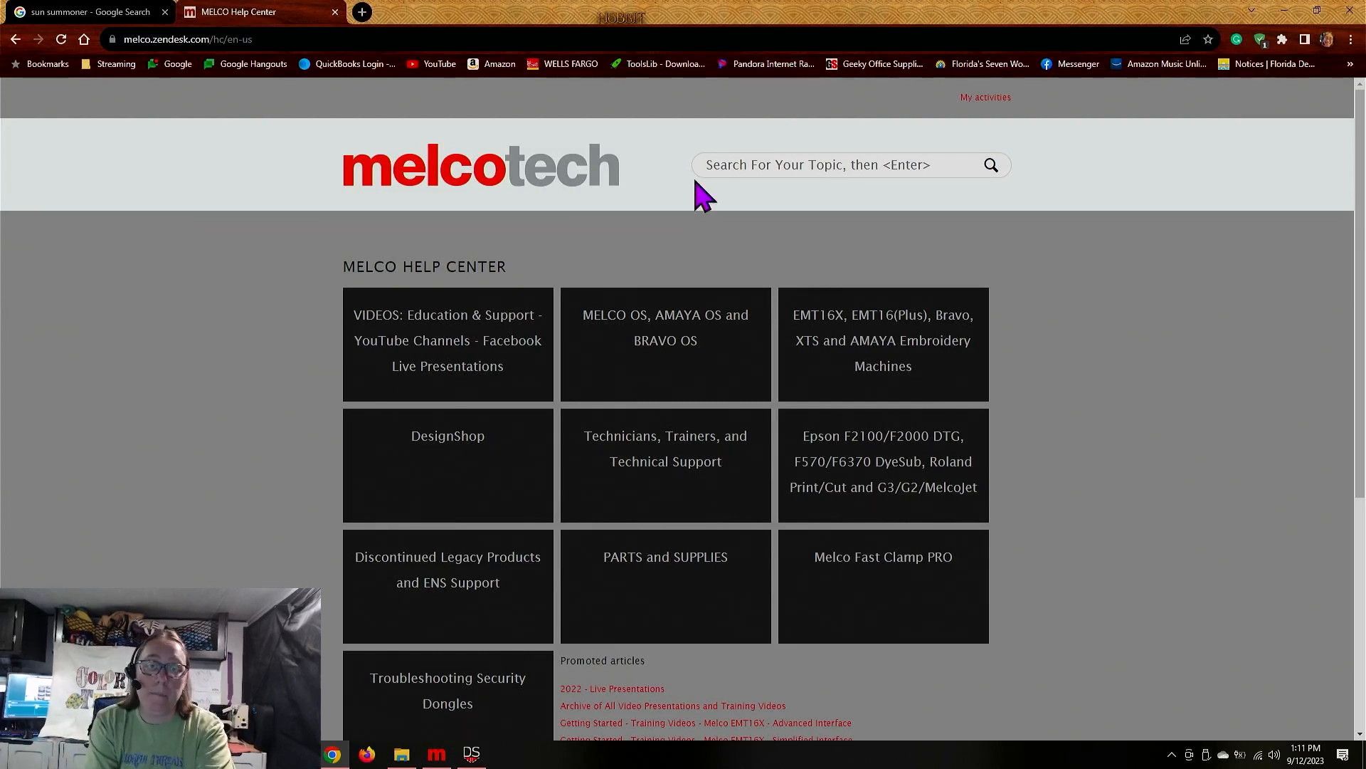
# Step: Search the Melco Help Center for "file type" and open the Supported File Types article
pyautogui.click(753, 165)
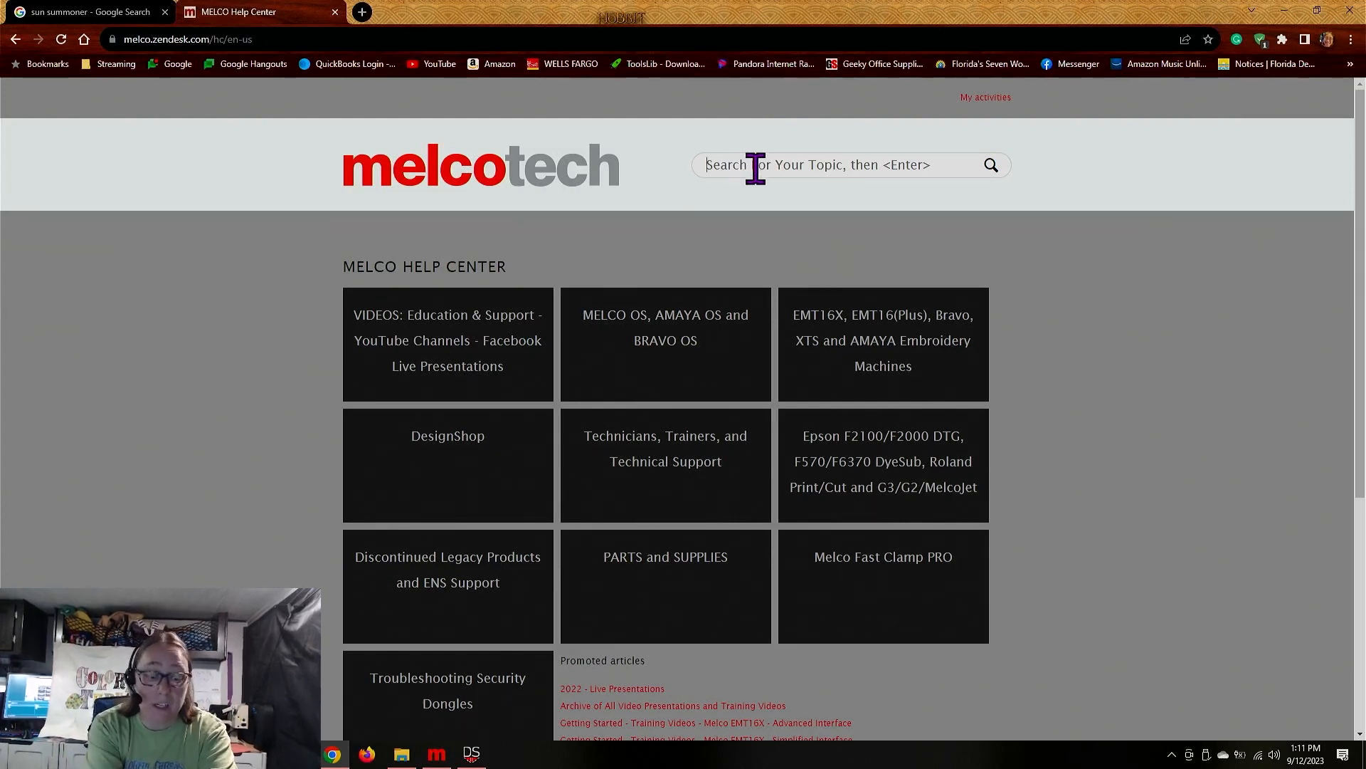
pyautogui.write('file ty')
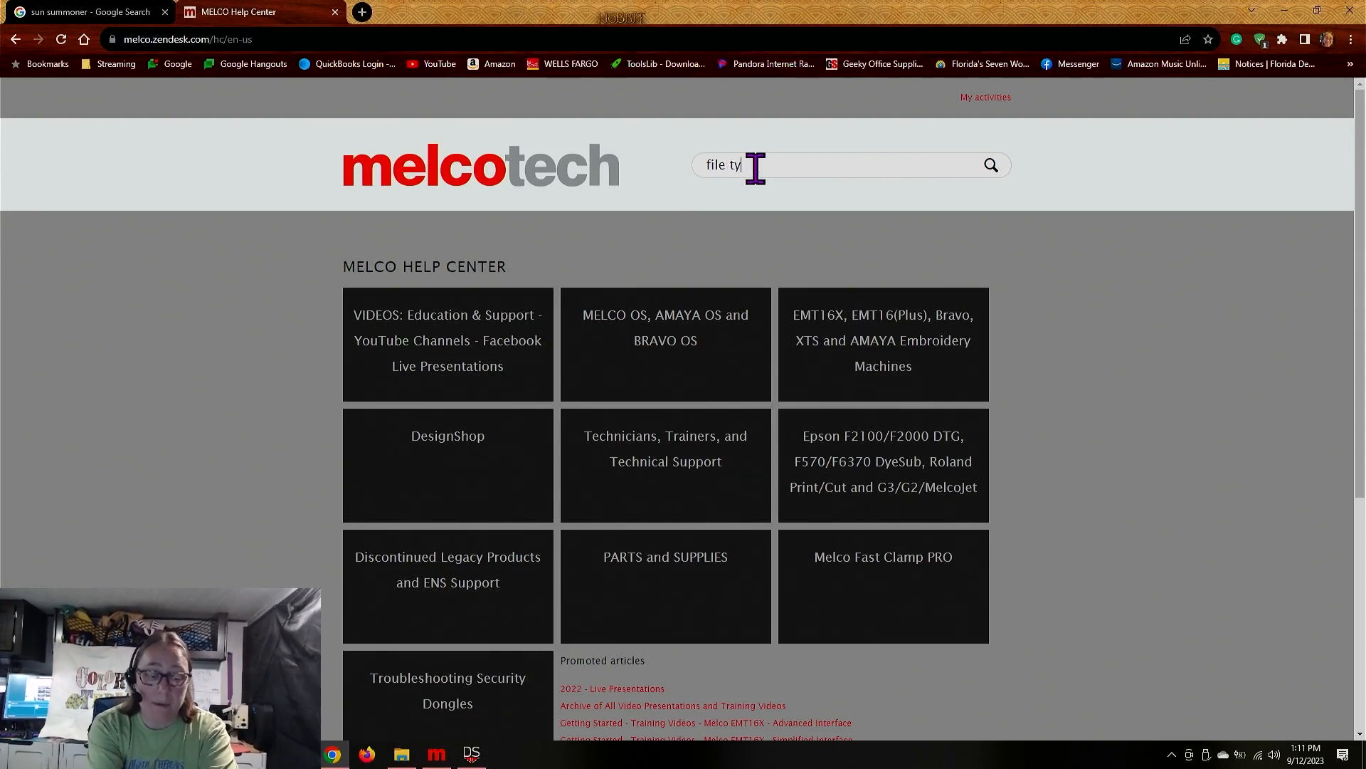
pyautogui.write('pe')
pyautogui.press('Return')
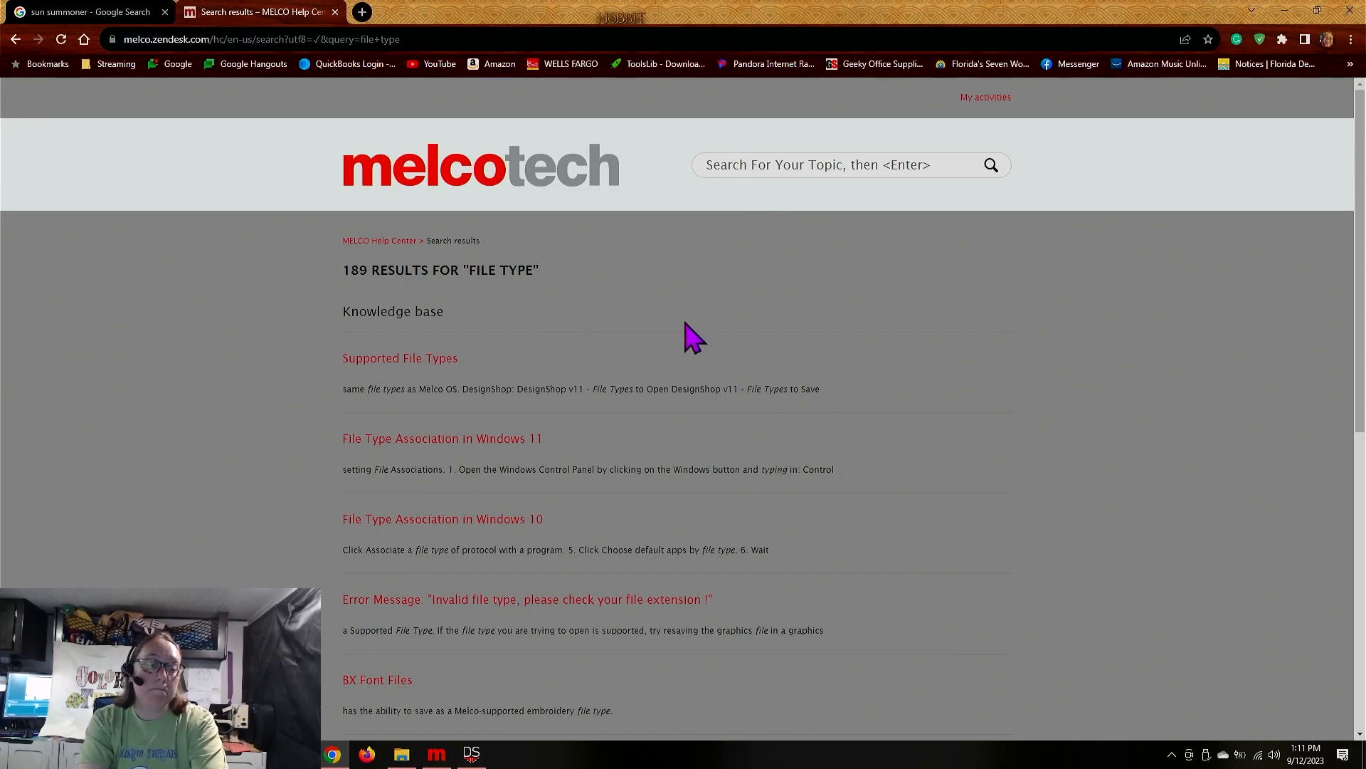
pyautogui.scroll(-2, 685, 335)
pyautogui.scroll(2, 684, 335)
pyautogui.click(443, 365)
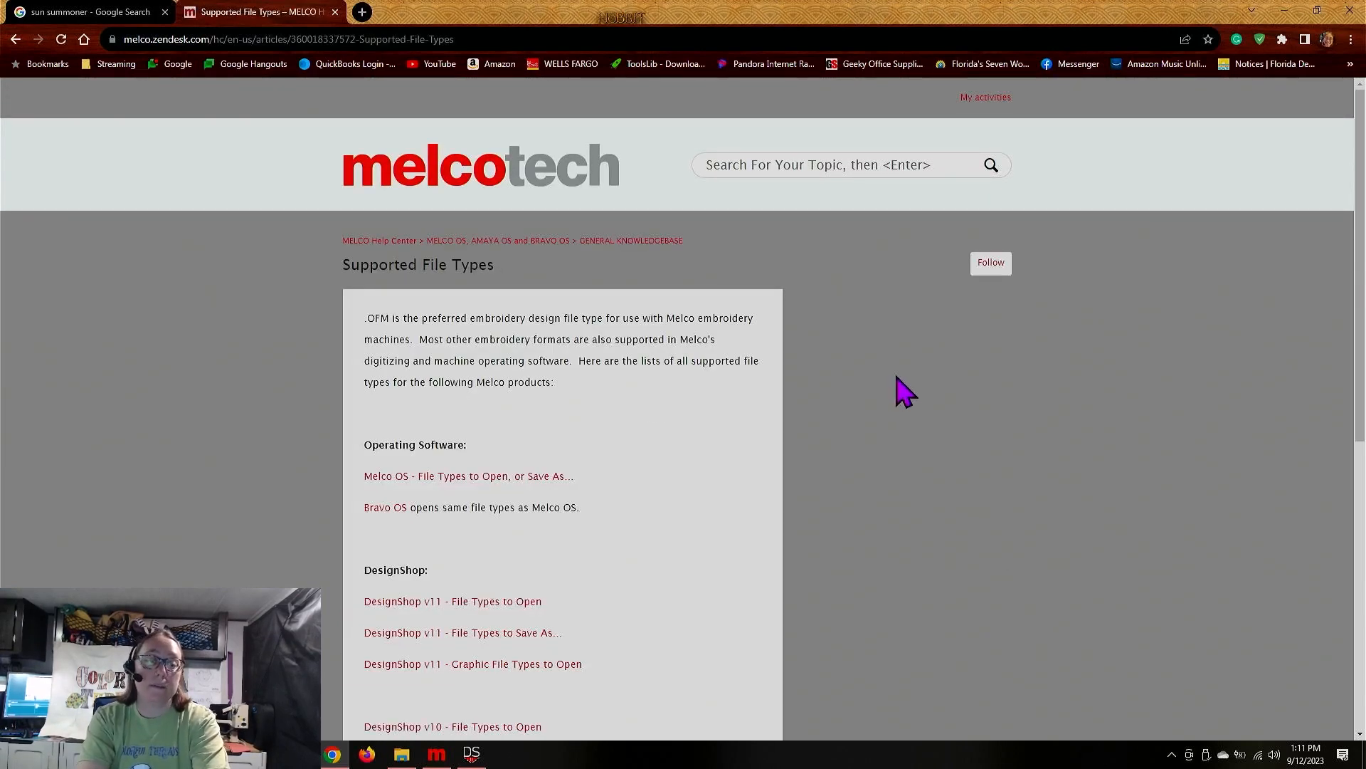
# Step: Read through the Supported File Types article and open its DesignShop v11 graphic file types reference
pyautogui.scroll(-4, 906, 392)
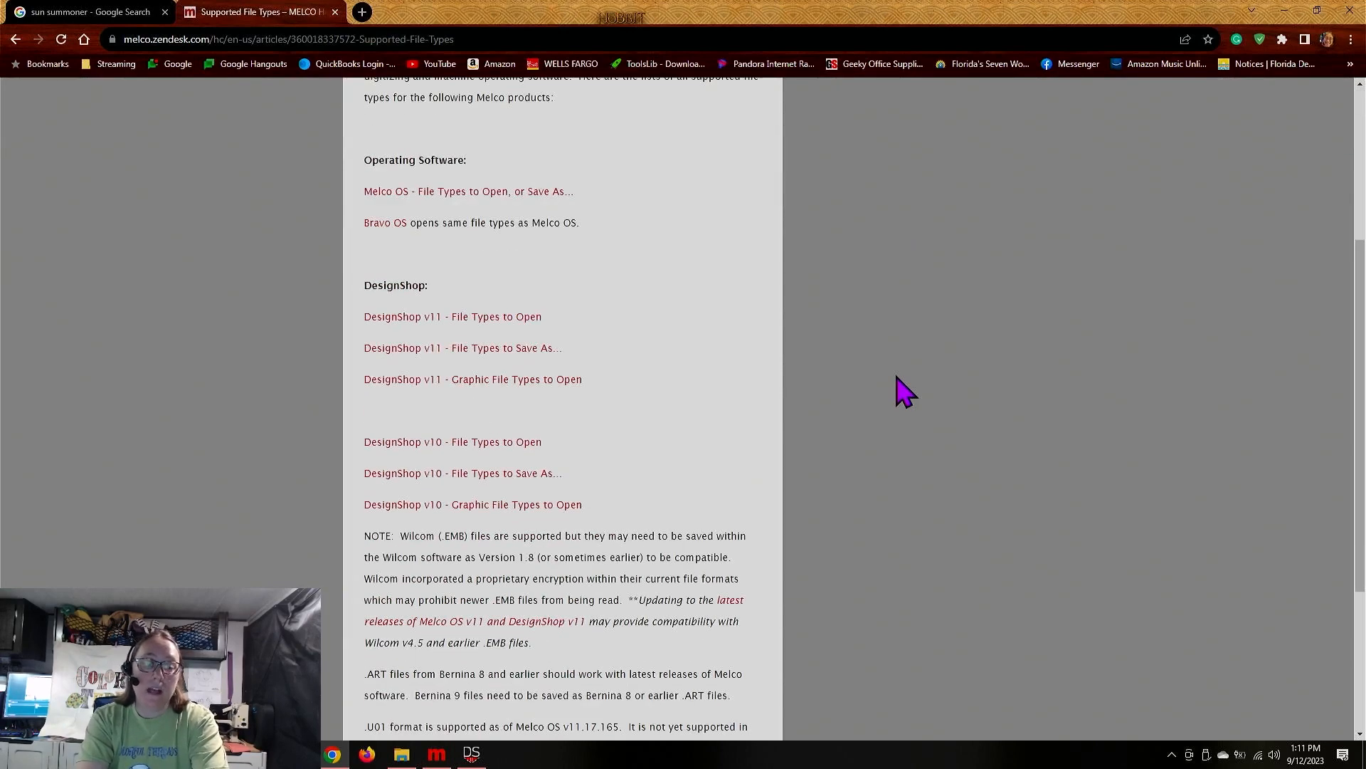
pyautogui.scroll(2, 905, 392)
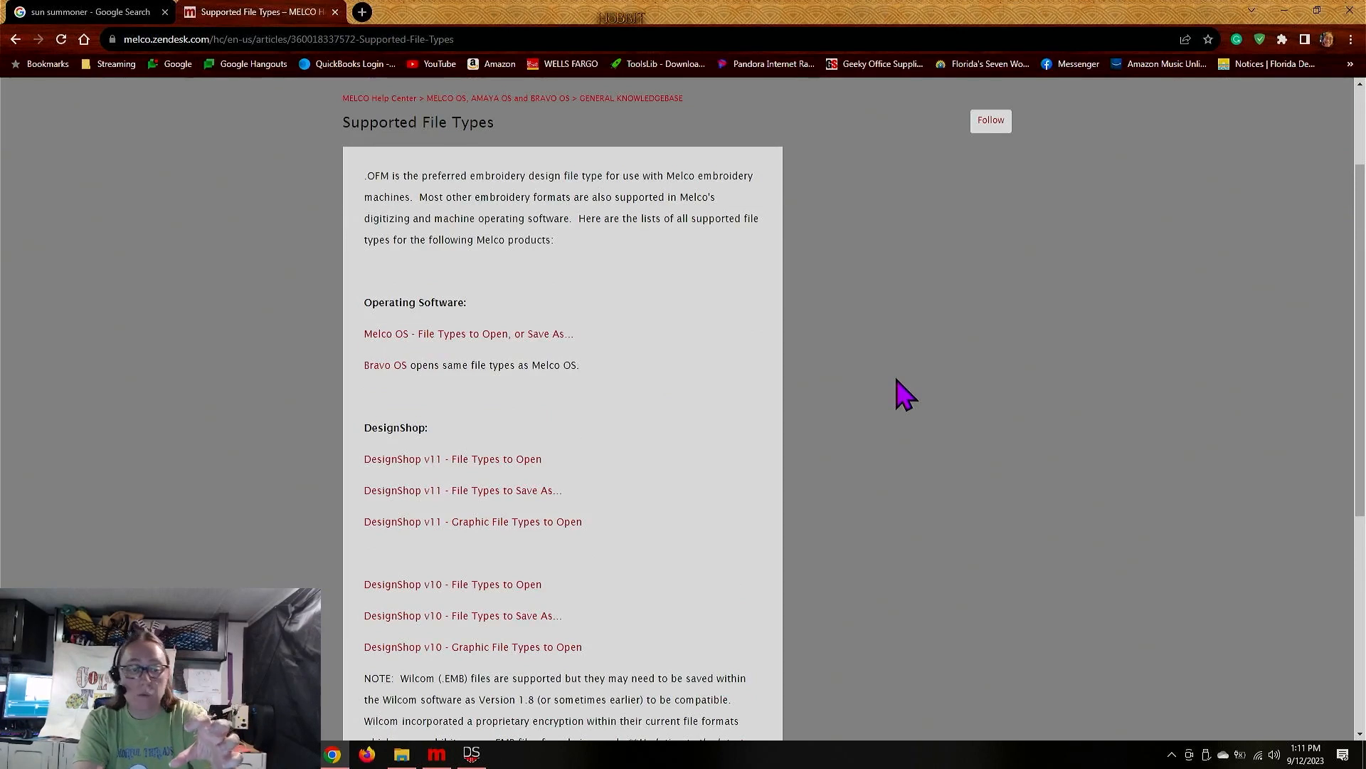
pyautogui.scroll(-1, 905, 391)
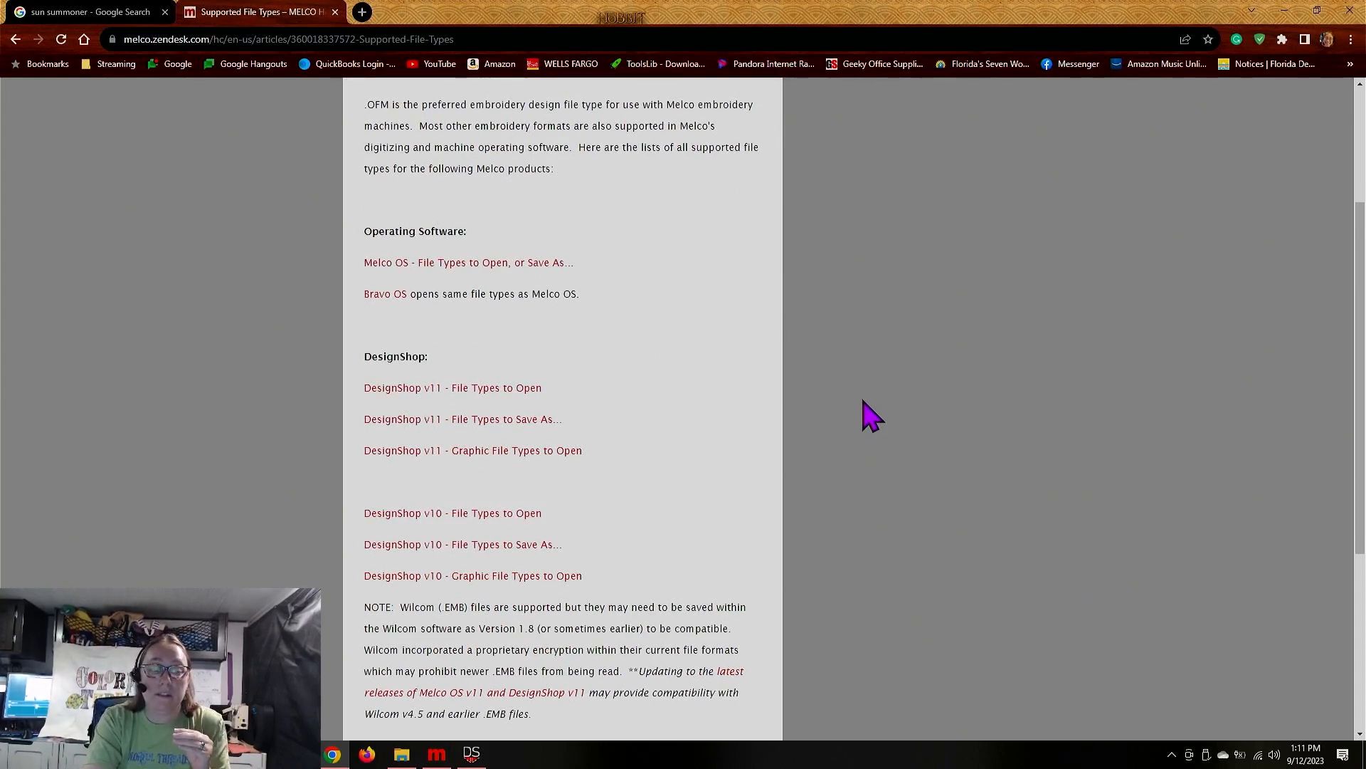
pyautogui.scroll(-5, 867, 414)
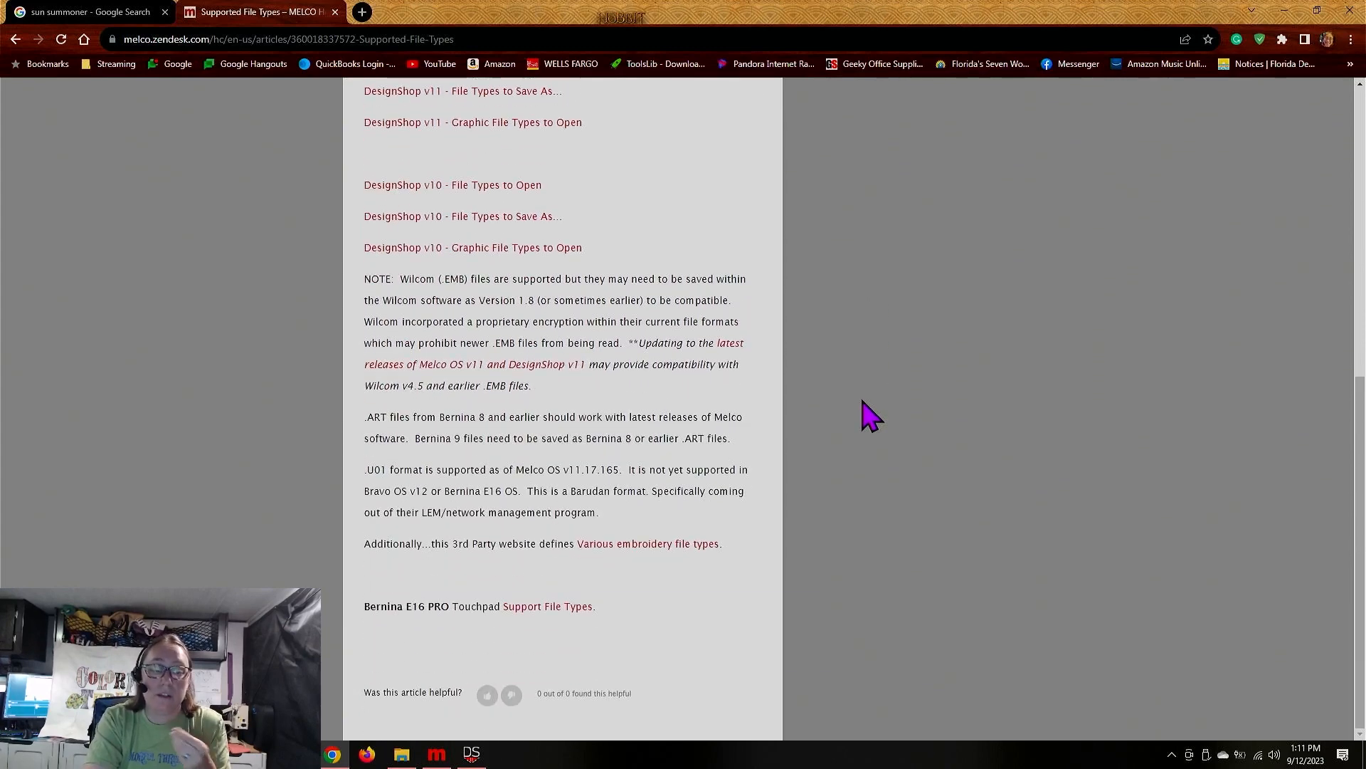
pyautogui.scroll(7, 867, 414)
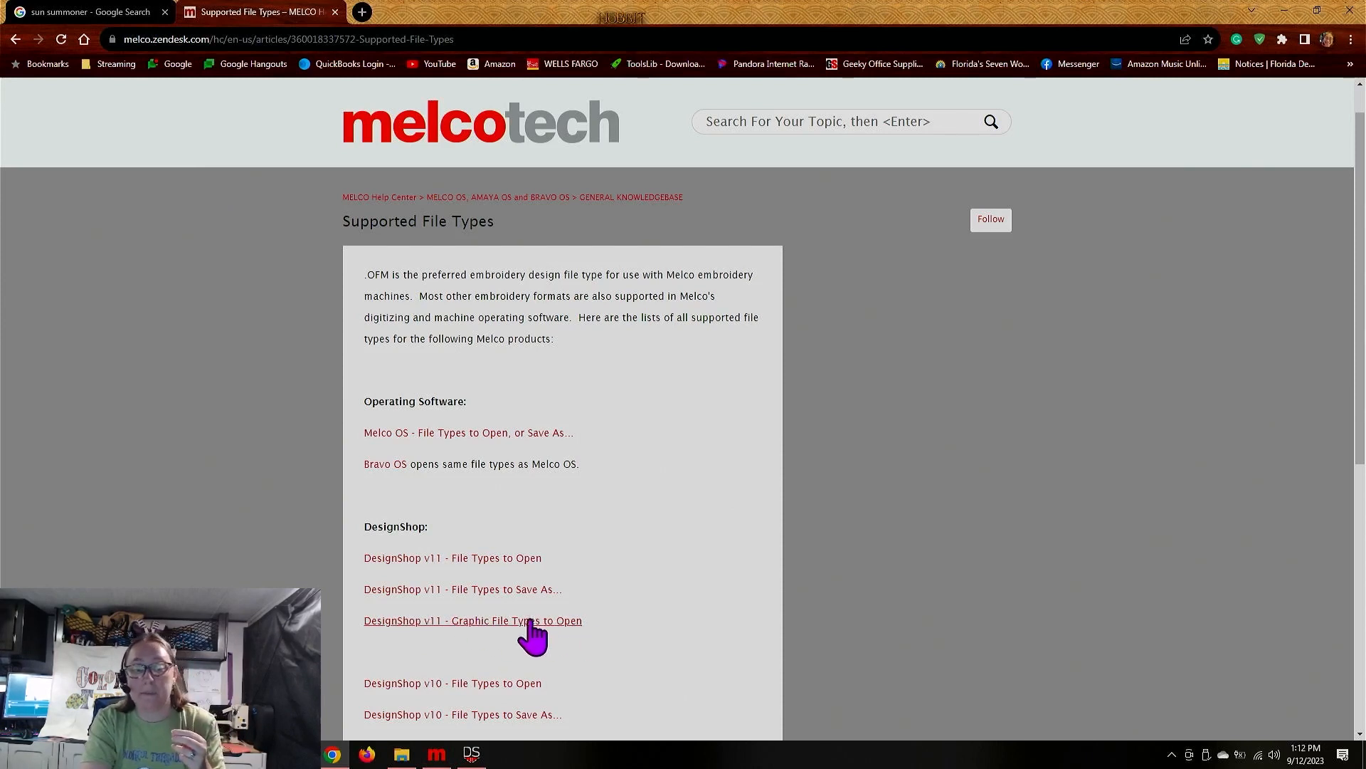
pyautogui.click(554, 624)
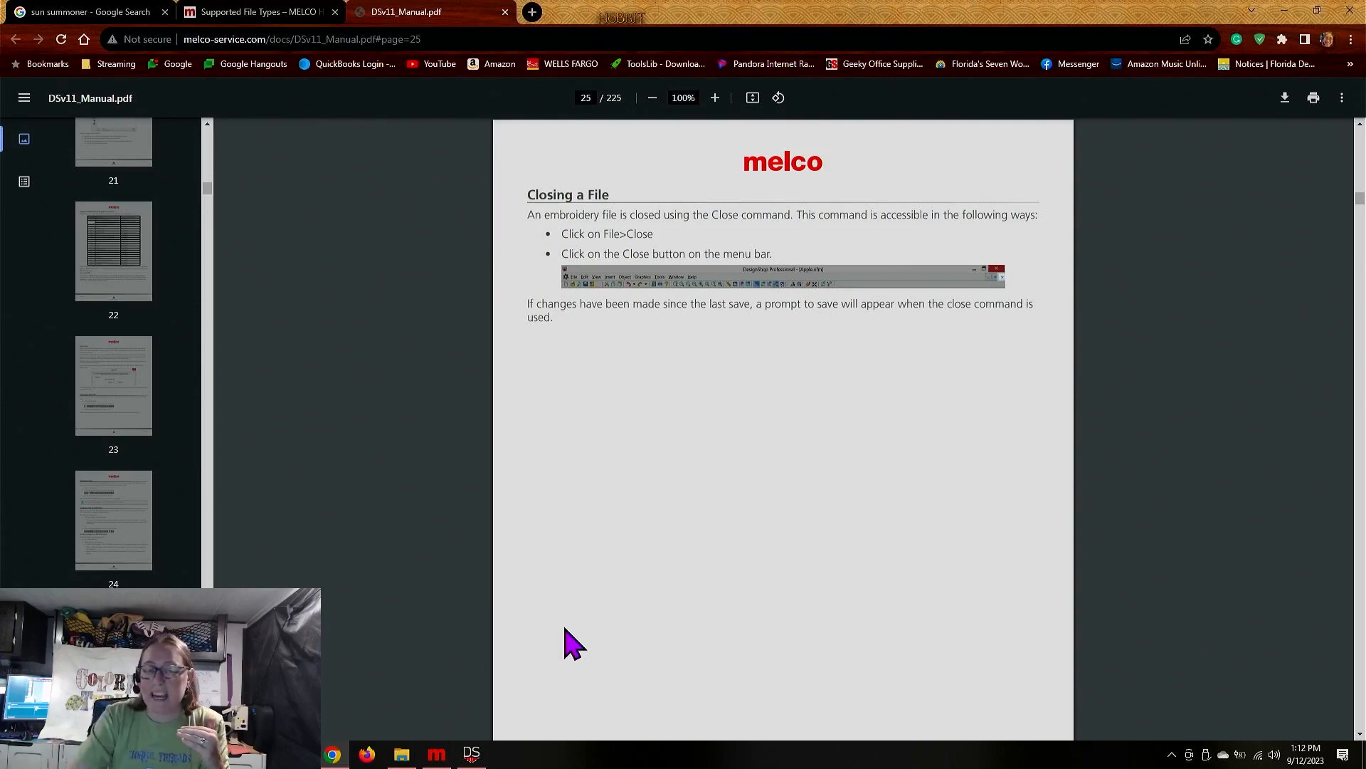
# Step: Examine the Graphics File Support table on page 26 of the DesignShop v11 manual
pyautogui.scroll(-5, 652, 595)
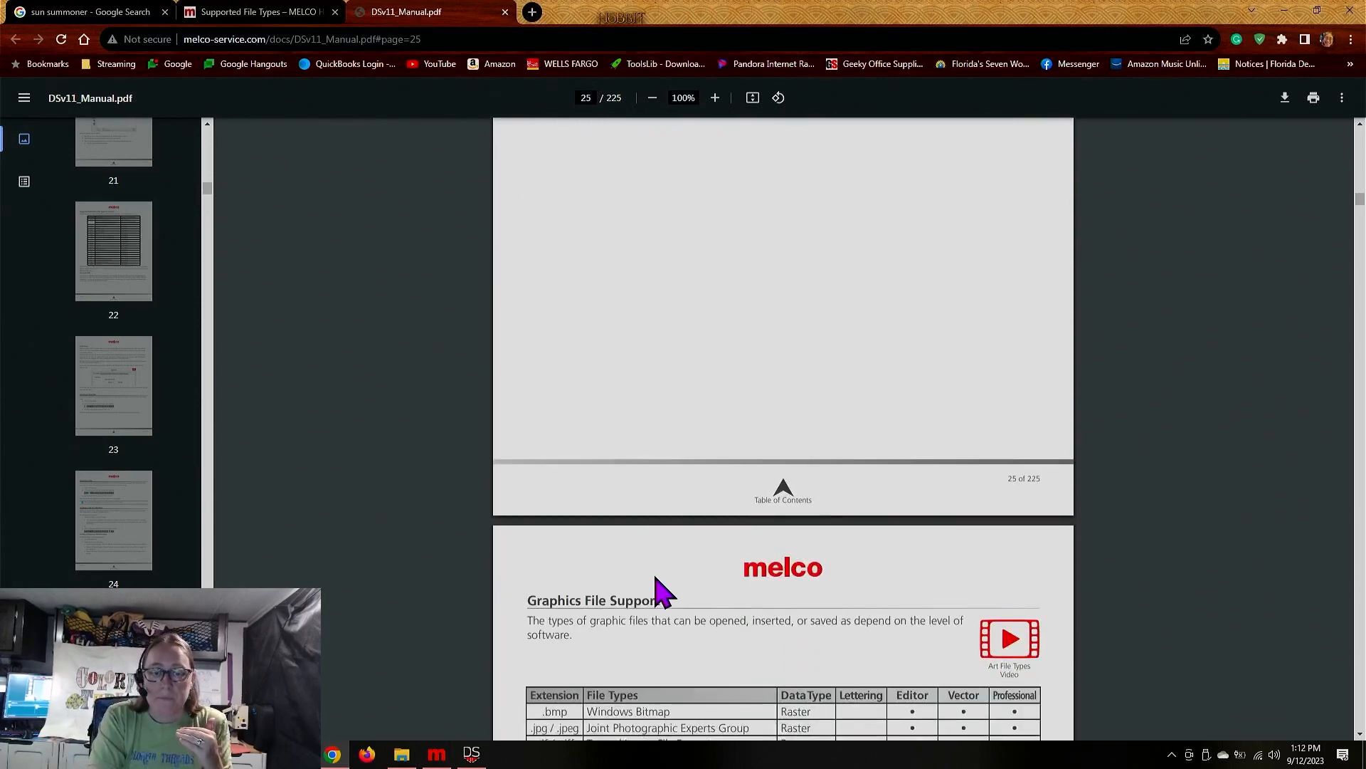
pyautogui.scroll(-4, 656, 578)
pyautogui.scroll(-1, 663, 592)
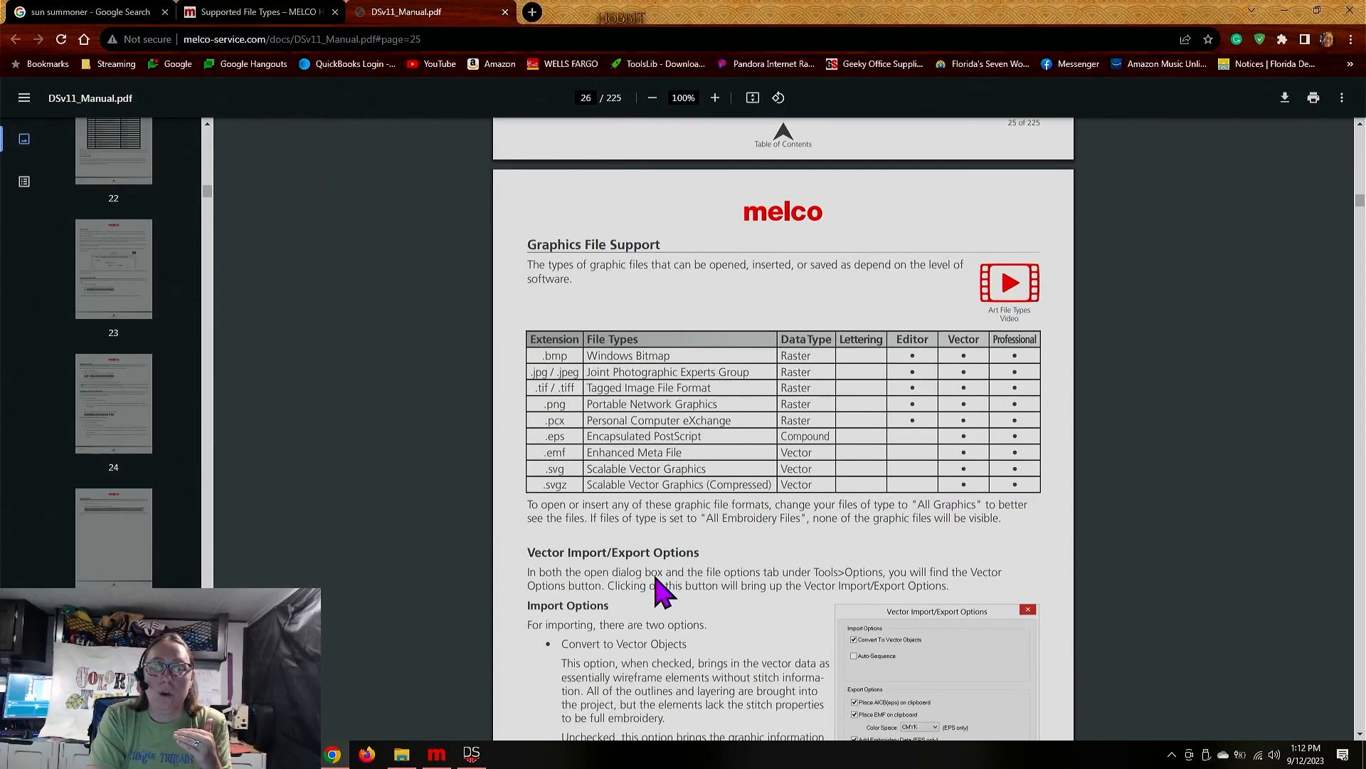
pyautogui.scroll(10, 662, 595)
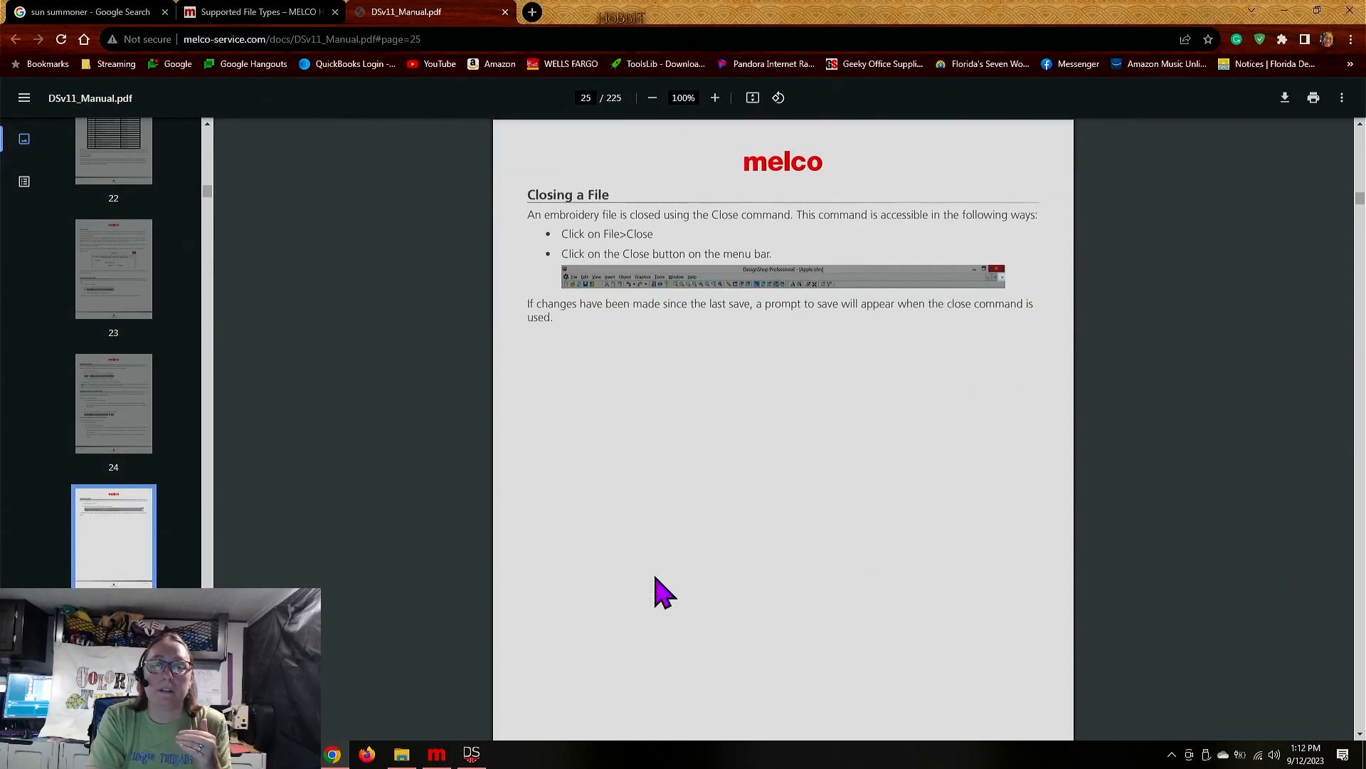
pyautogui.scroll(-10, 654, 578)
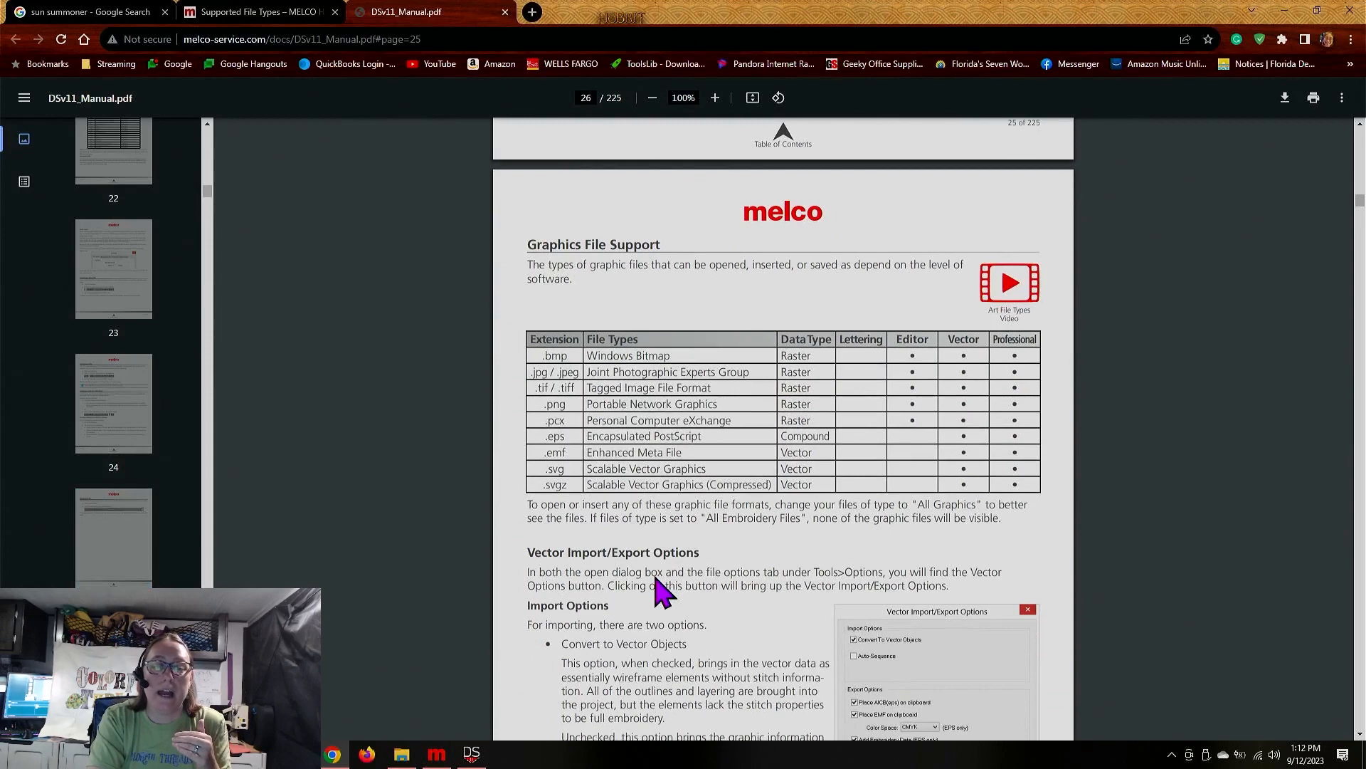
pyautogui.scroll(-1, 662, 593)
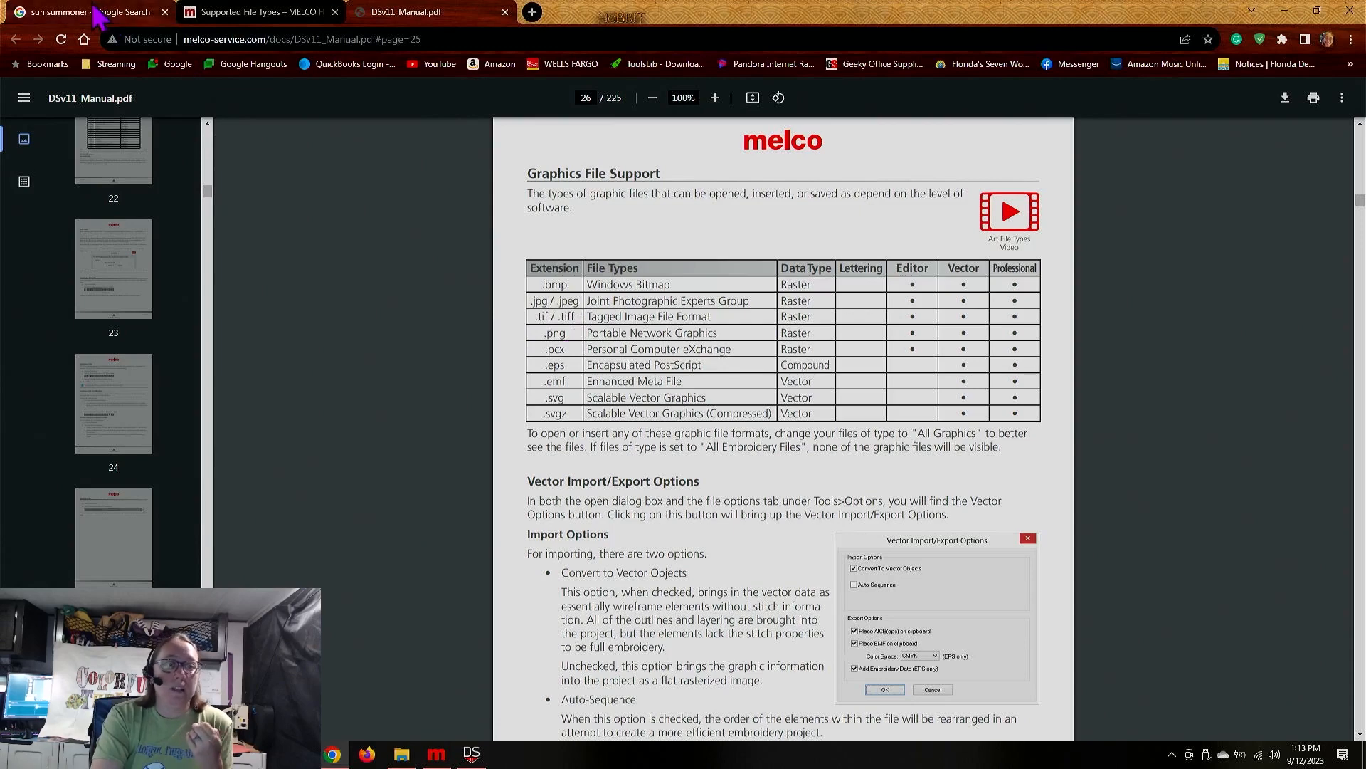
# Step: Find the black and gold Sun Summoner Kefta in the Google image results and save its picture as jacket.jpg
pyautogui.click(98, 12)
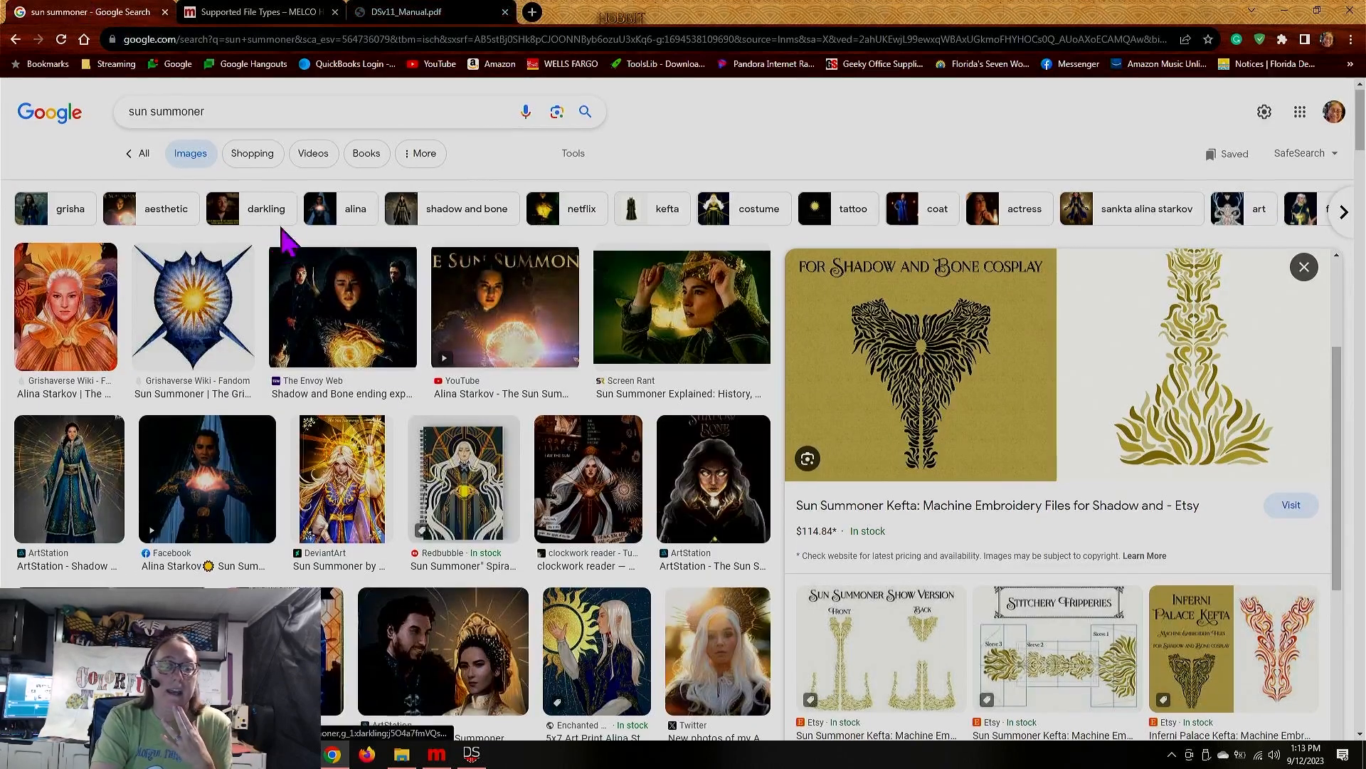
pyautogui.scroll(-6, 283, 242)
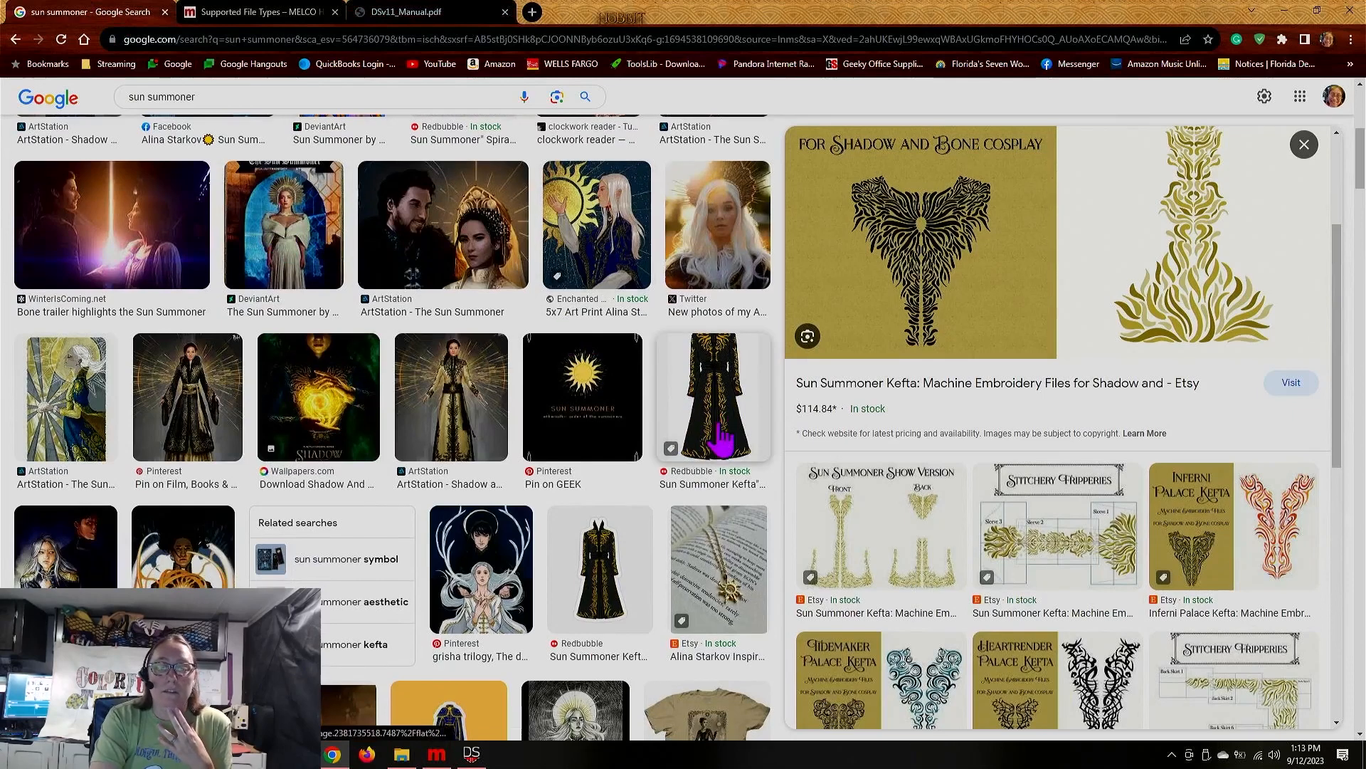
pyautogui.rightClick(605, 556)
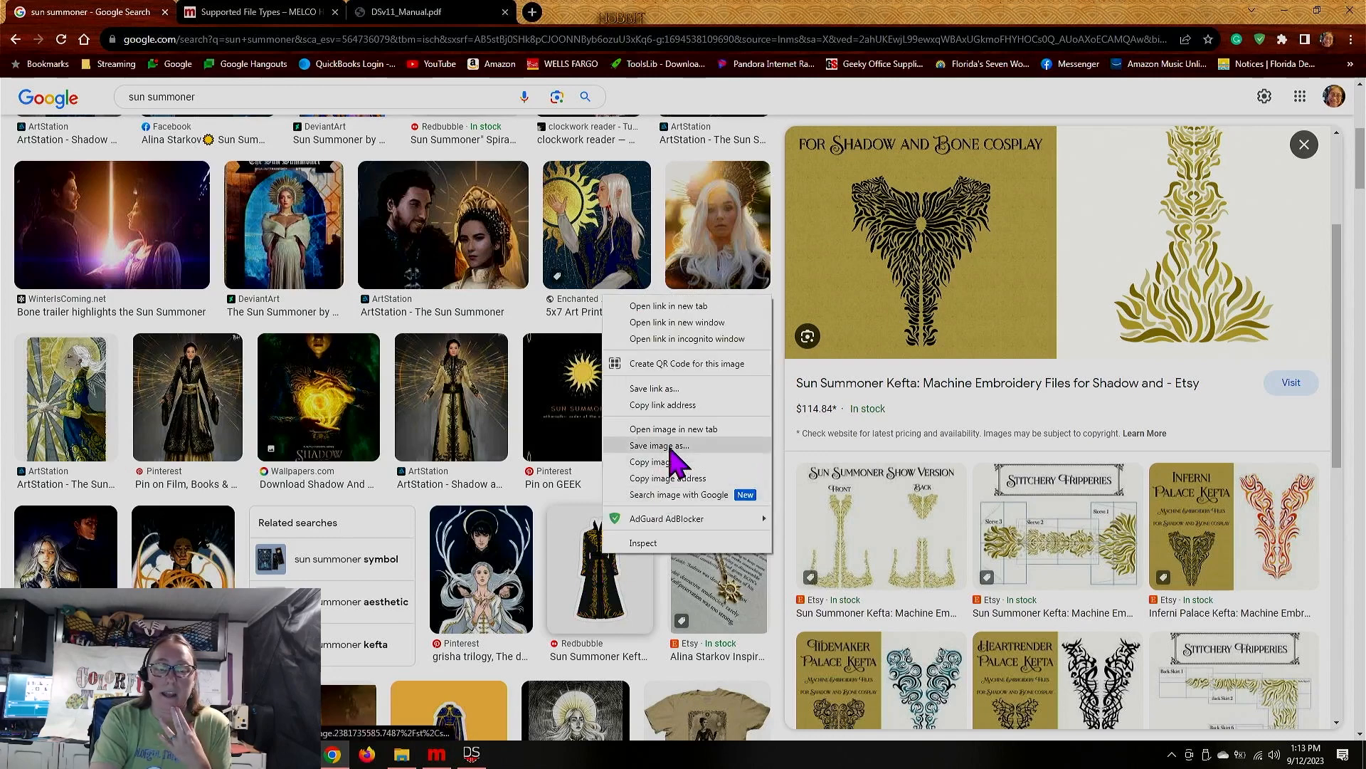
pyautogui.click(669, 445)
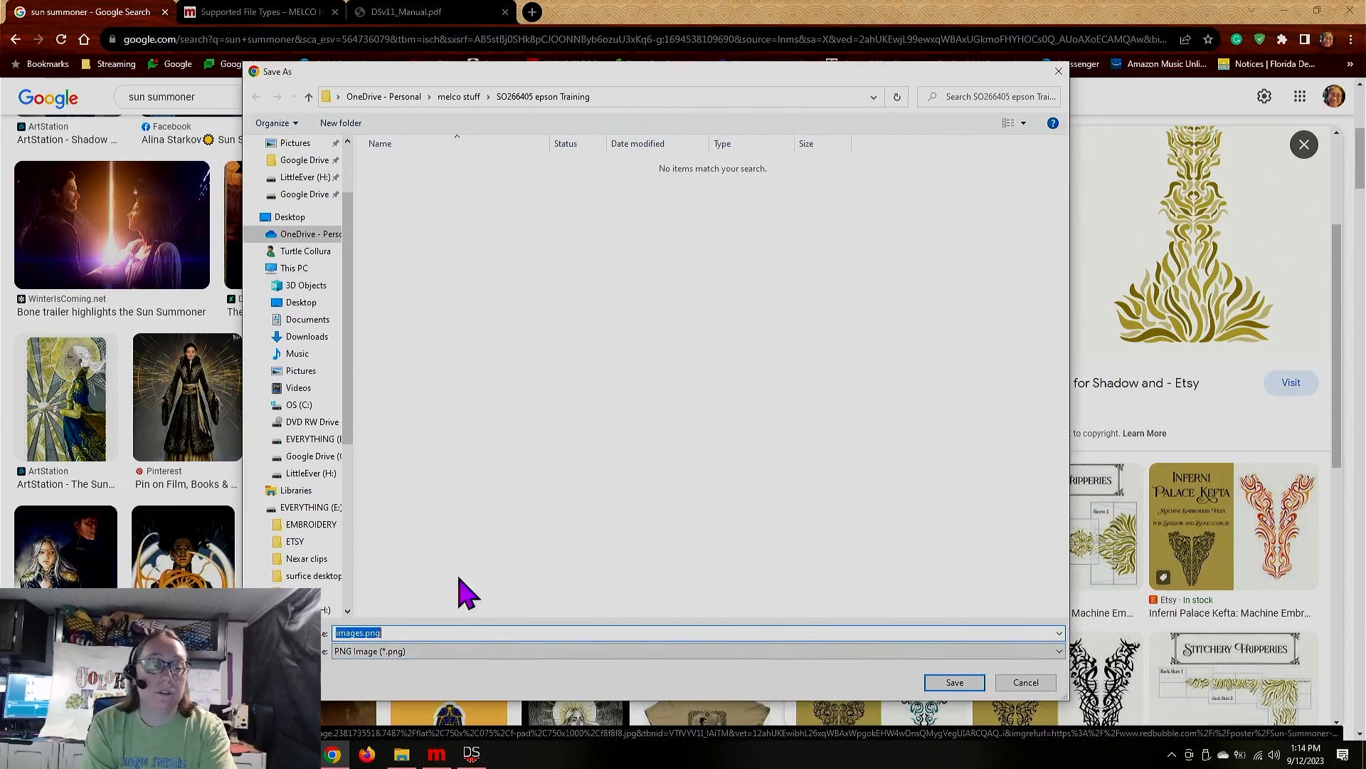
pyautogui.click(327, 526)
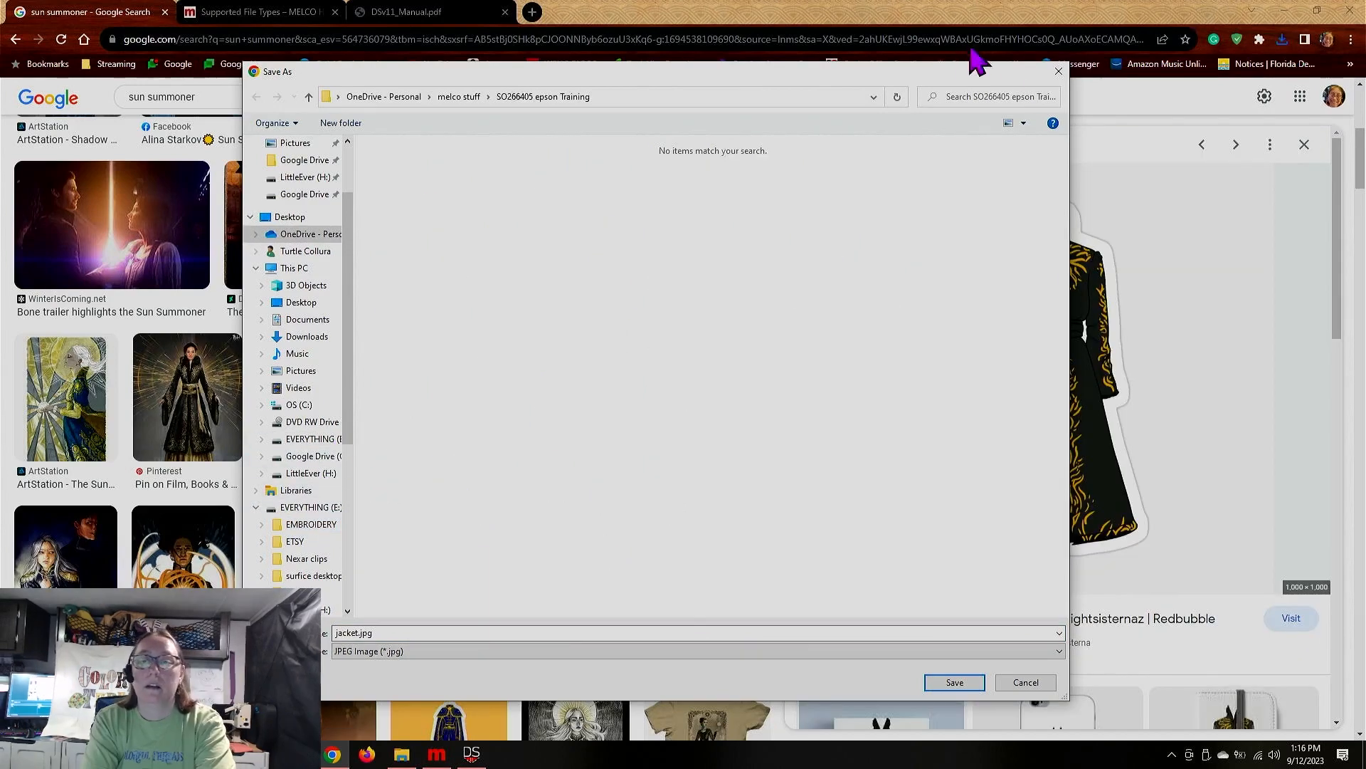
pyautogui.click(1058, 71)
# Step: Minimize Chrome, try to open jacket.jpg from the desktop by dropping it onto DesignShop, and switch to DesignShop
pyautogui.click(1284, 11)
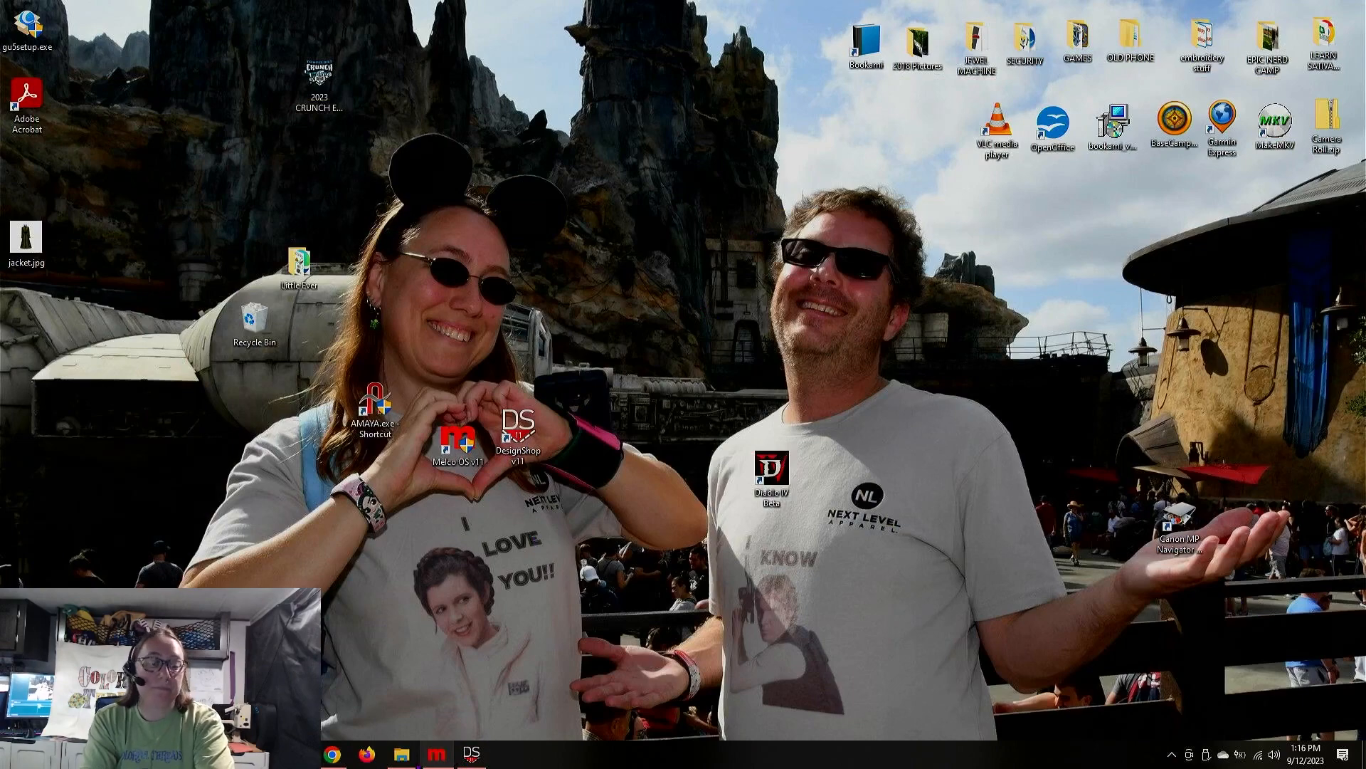
pyautogui.click(337, 758)
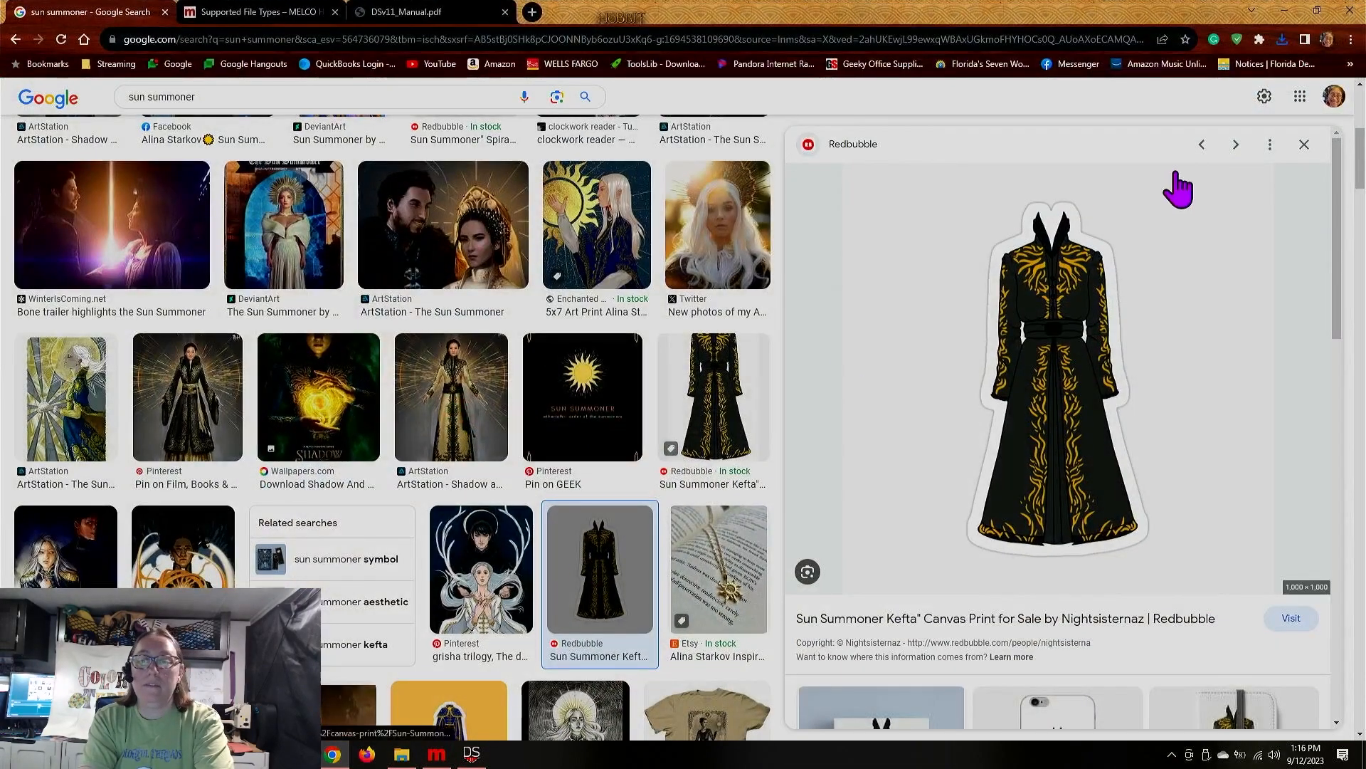
pyautogui.click(1284, 11)
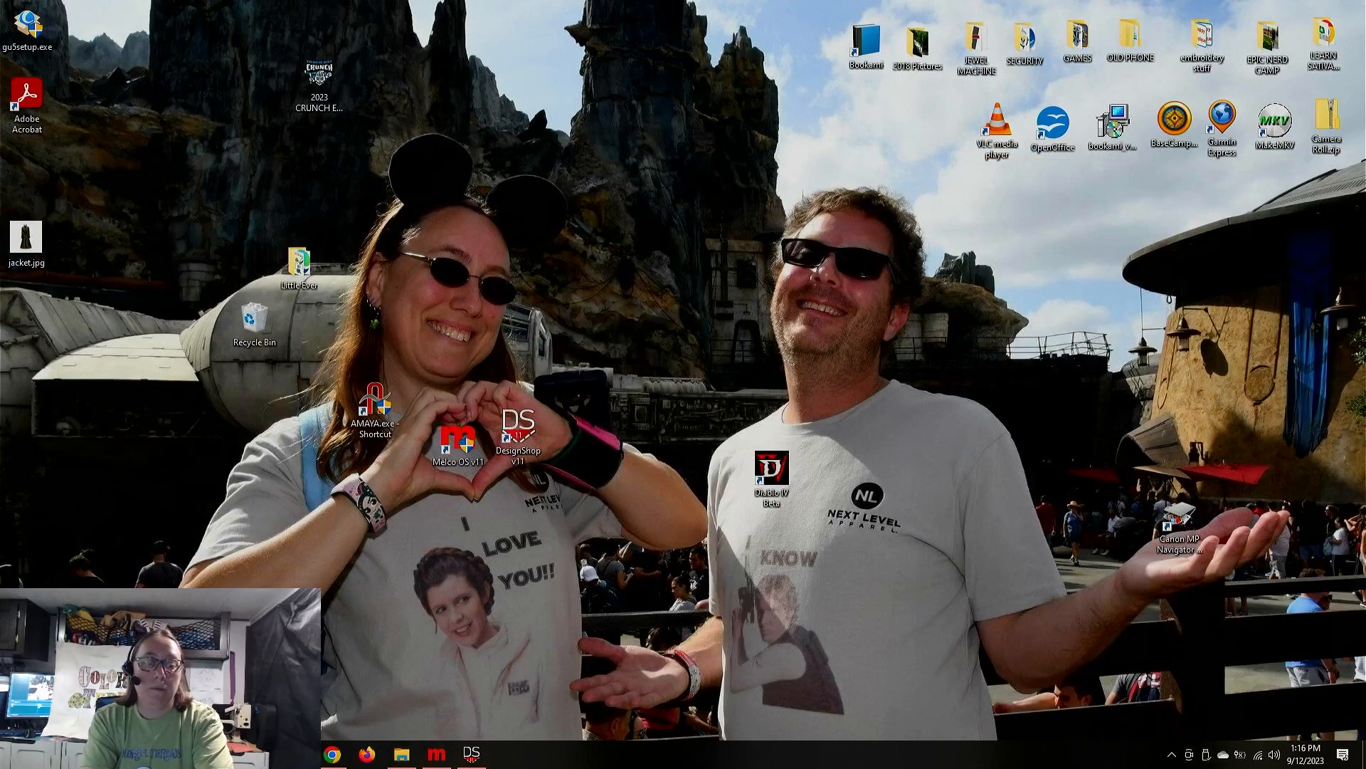
pyautogui.moveTo(35, 246); pyautogui.dragTo(242, 437)
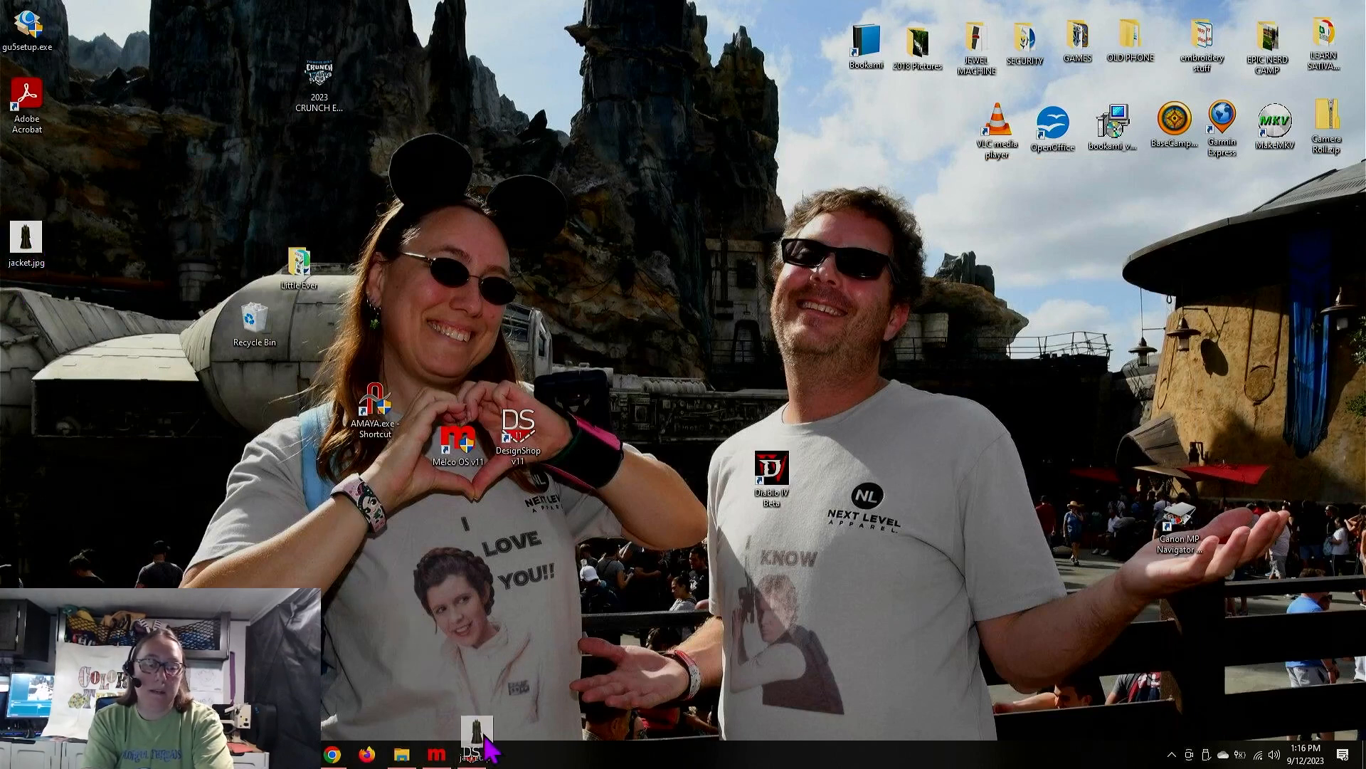
pyautogui.click(471, 753)
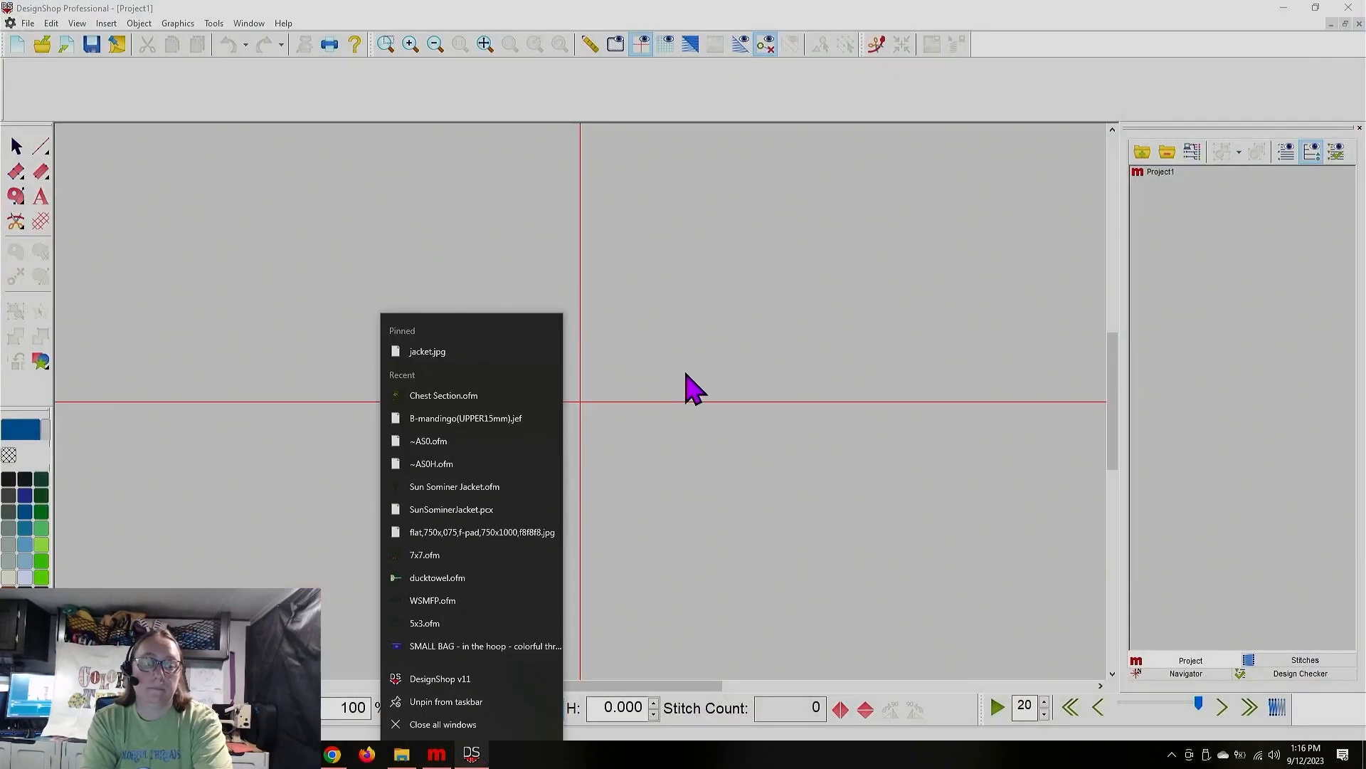
pyautogui.click(682, 305)
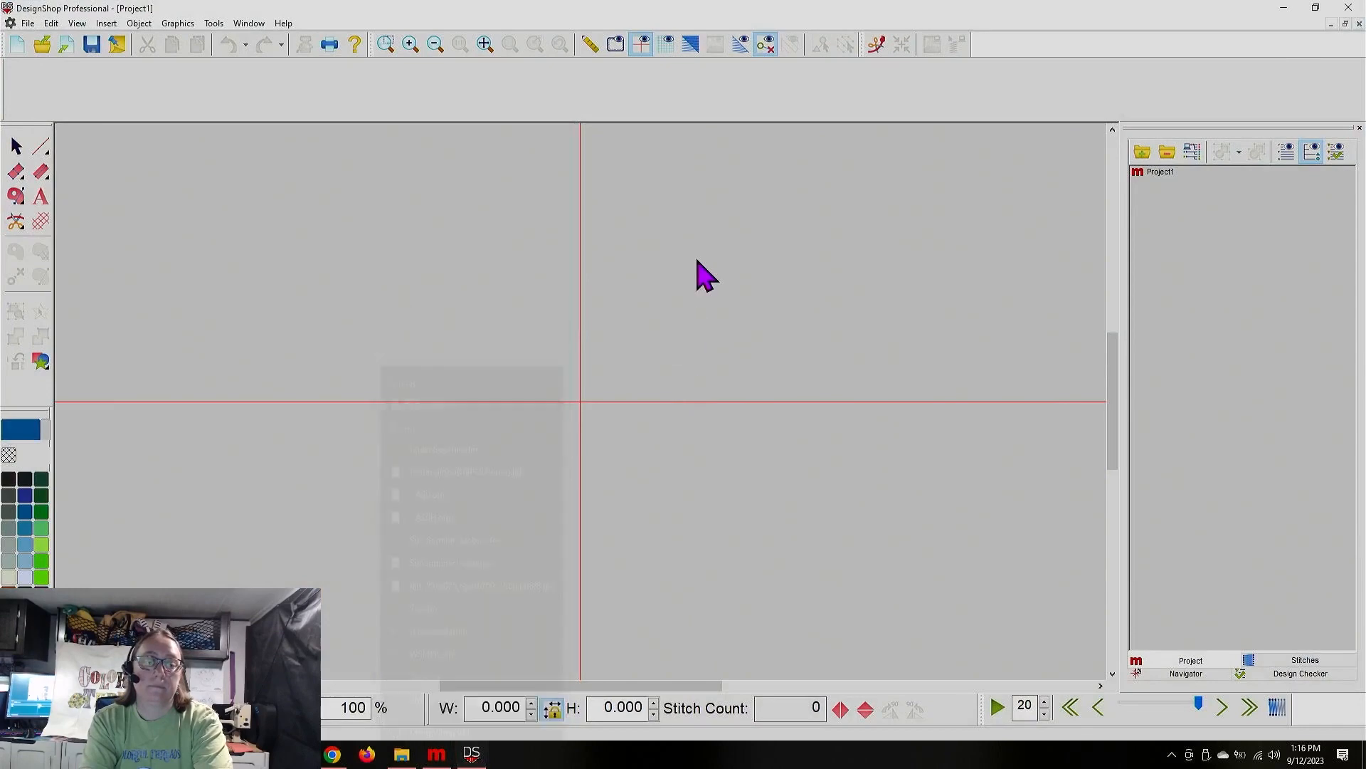
# Step: Open jacket.jpg from the Desktop folder as a graphic
pyautogui.click(42, 44)
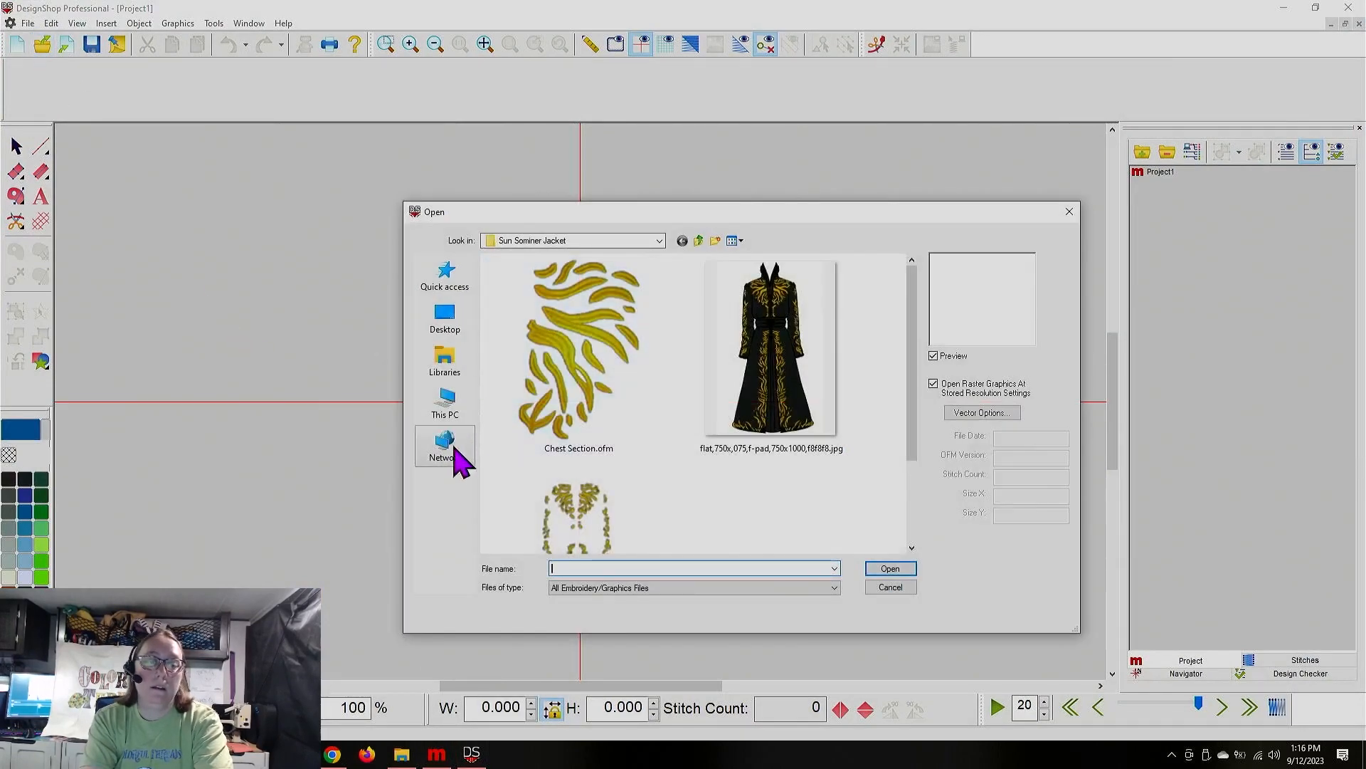
pyautogui.click(446, 321)
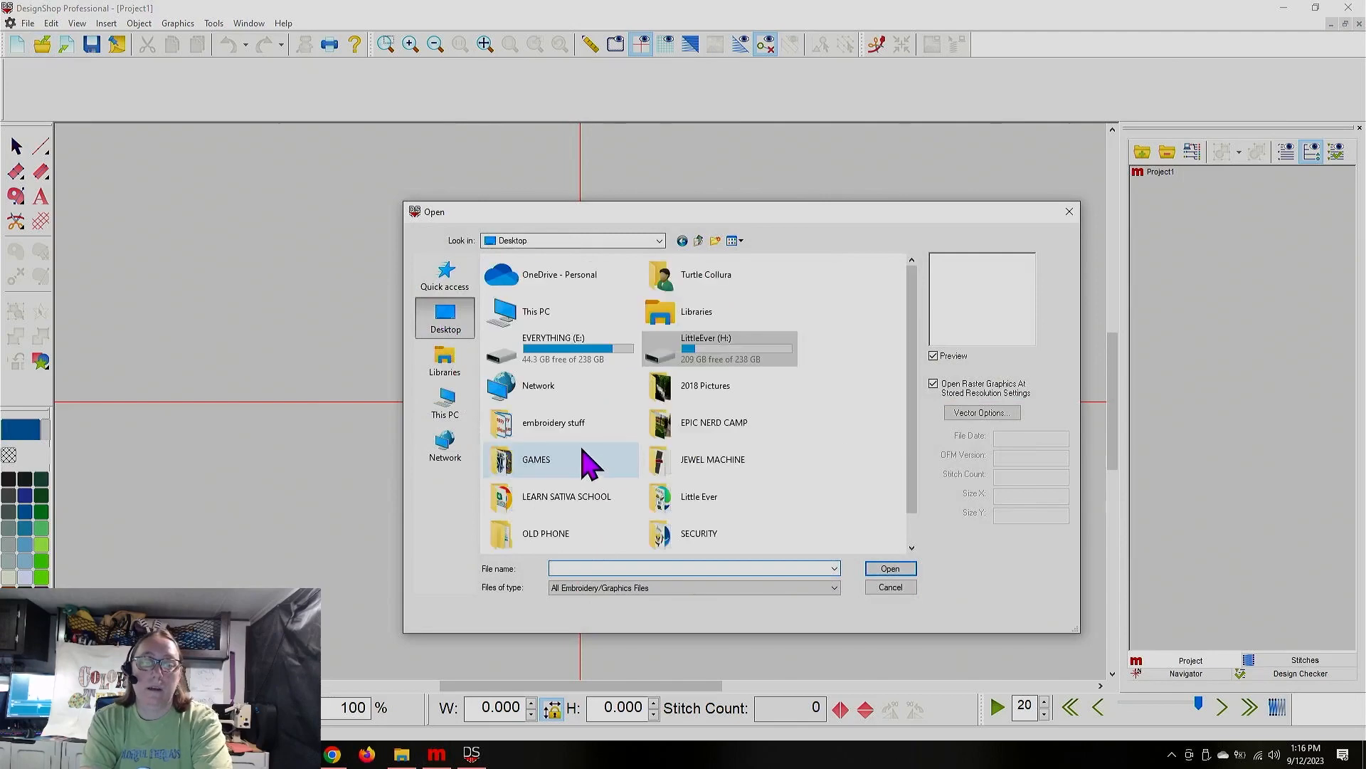
pyautogui.scroll(-1, 833, 470)
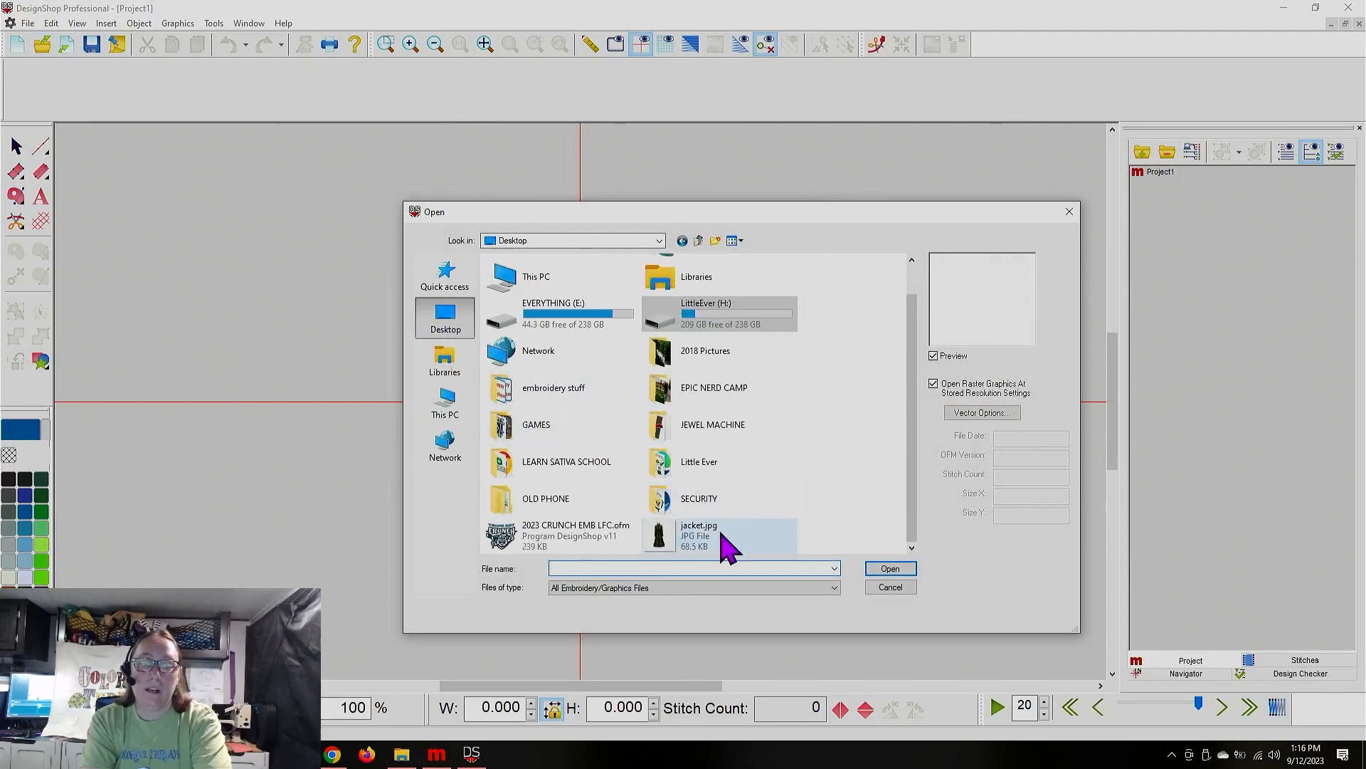
pyautogui.click(676, 536)
pyautogui.click(887, 569)
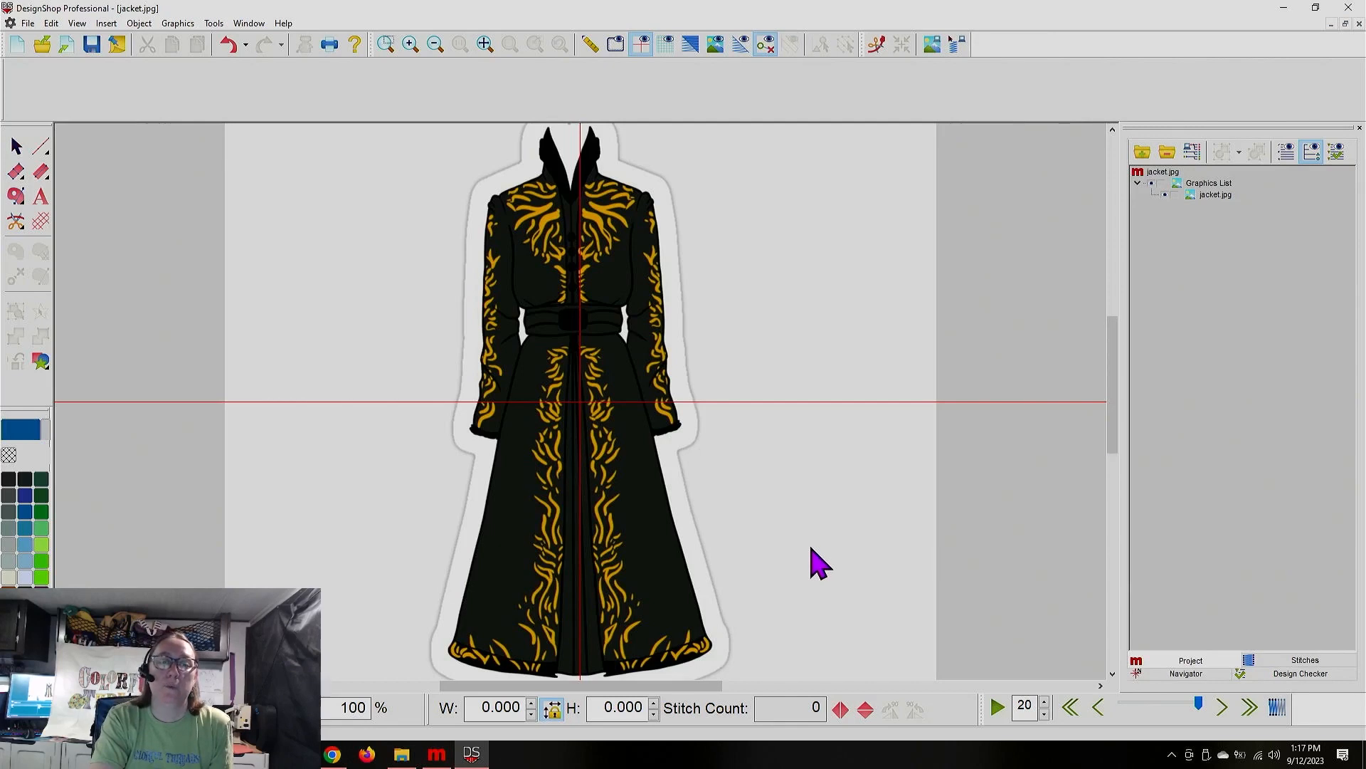
# Step: Measure the jacket's shoulder width from seam to seam at the picture's original size
pyautogui.scroll(3, 812, 562)
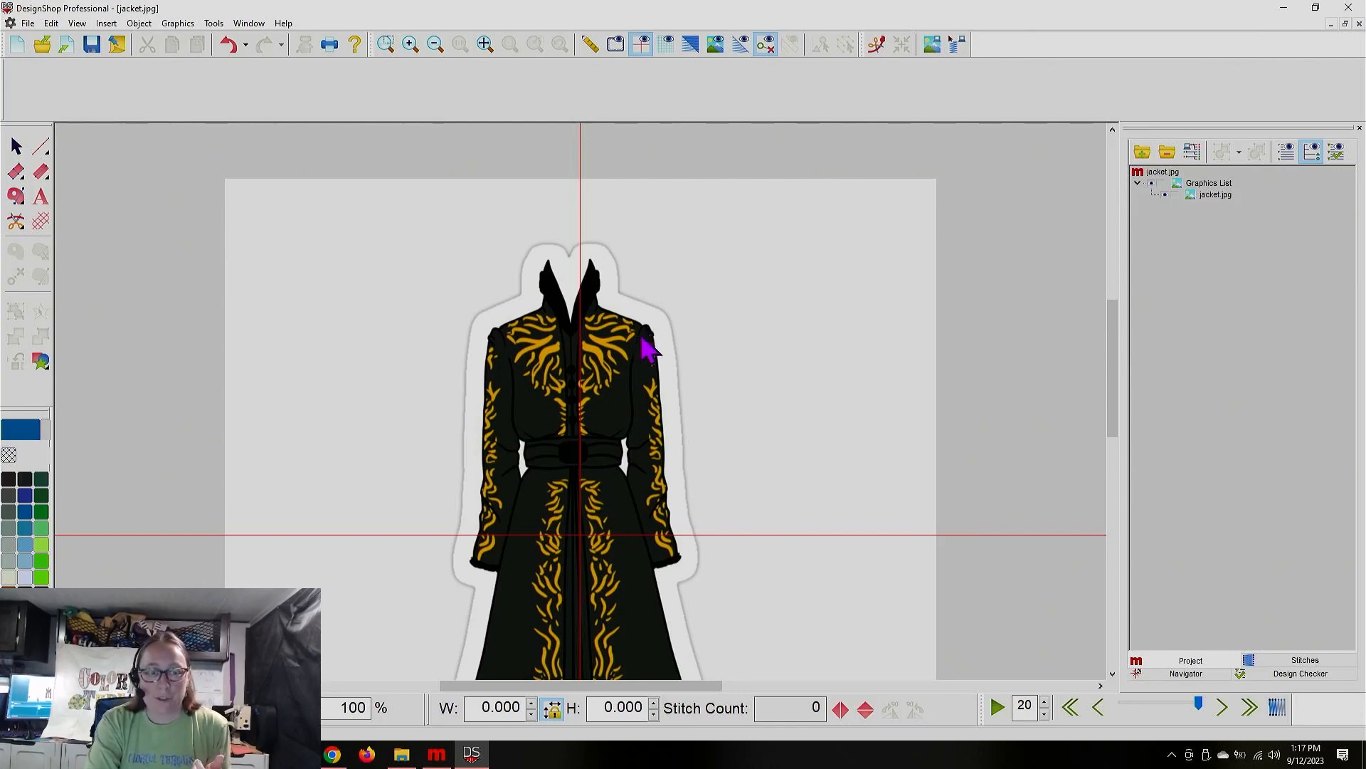
pyautogui.click(594, 49)
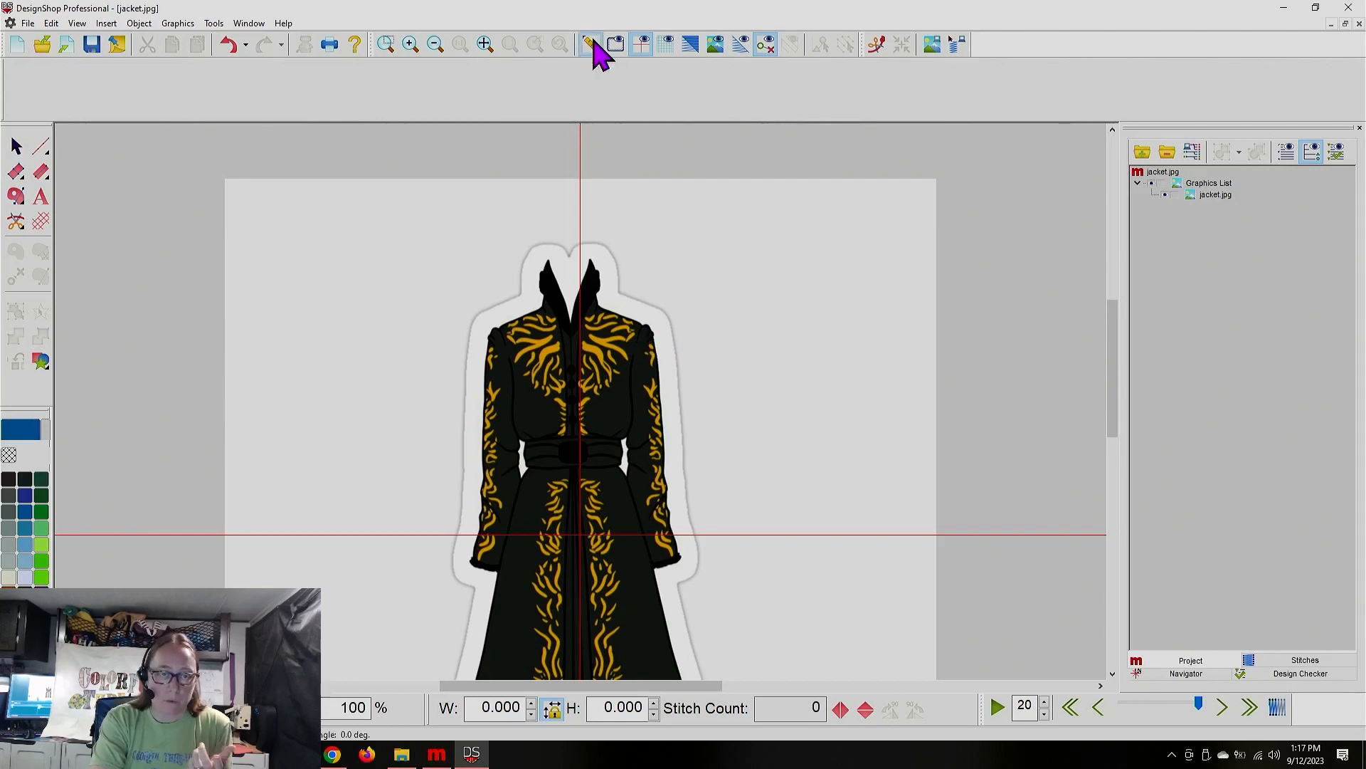
pyautogui.moveTo(496, 329); pyautogui.dragTo(647, 328)
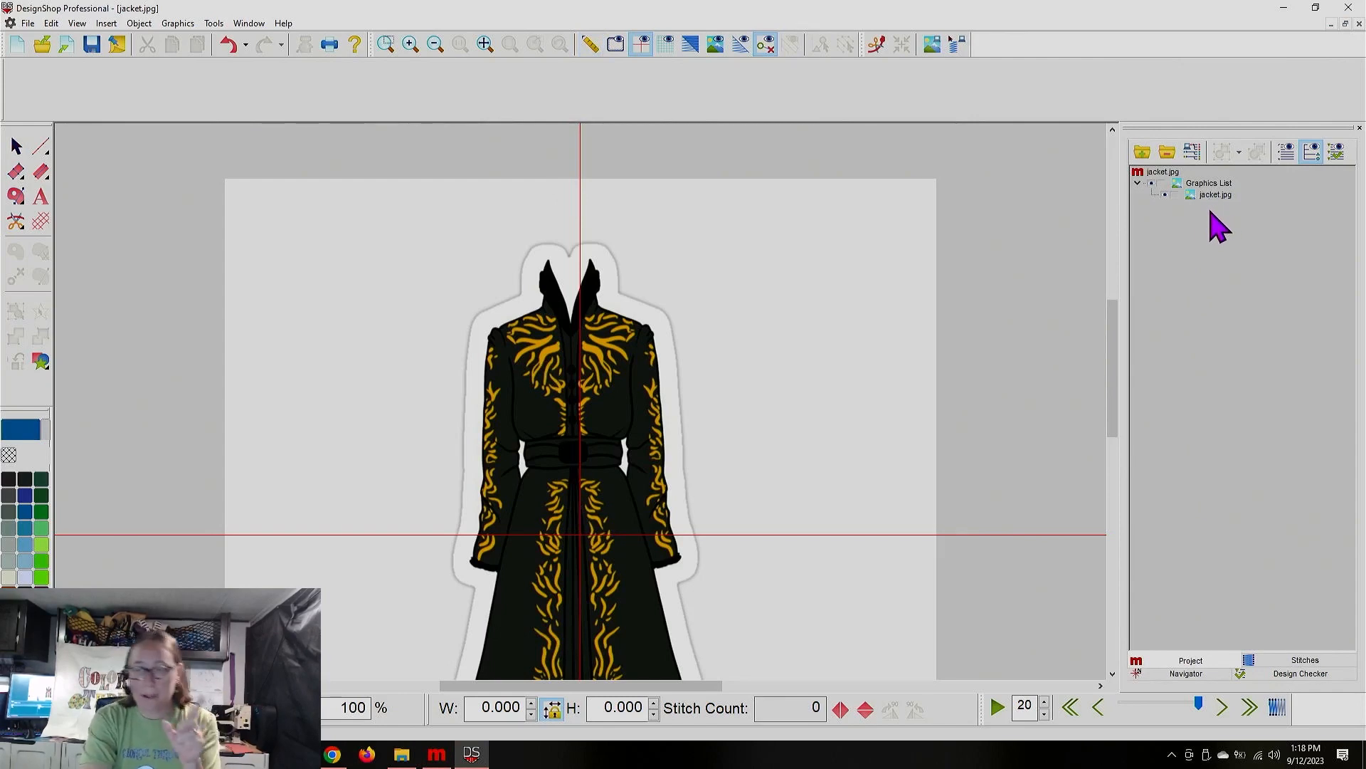
# Step: Select the jacket.jpg graphic and set its width to 80 inches with the aspect ratio locked
pyautogui.click(1218, 201)
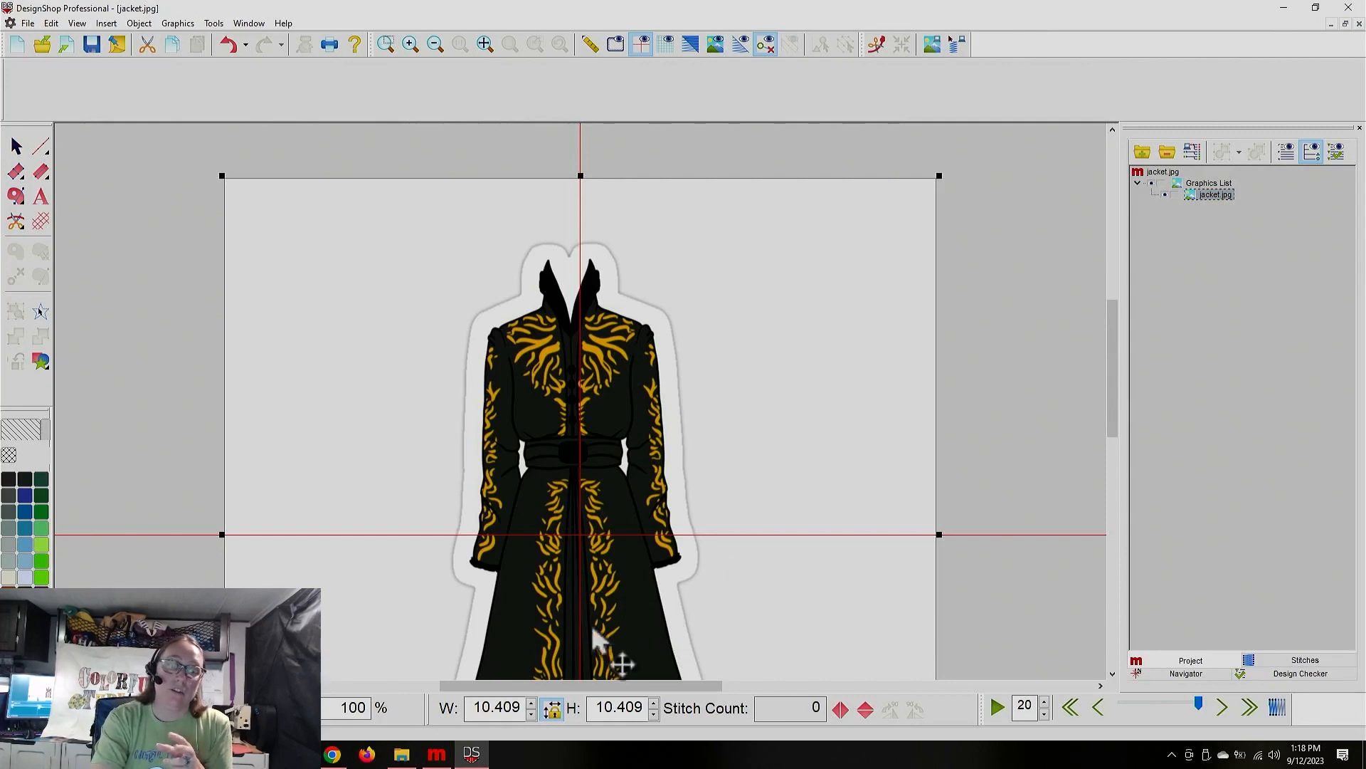
pyautogui.doubleClick(495, 707)
pyautogui.moveTo(494, 707); pyautogui.dragTo(552, 723)
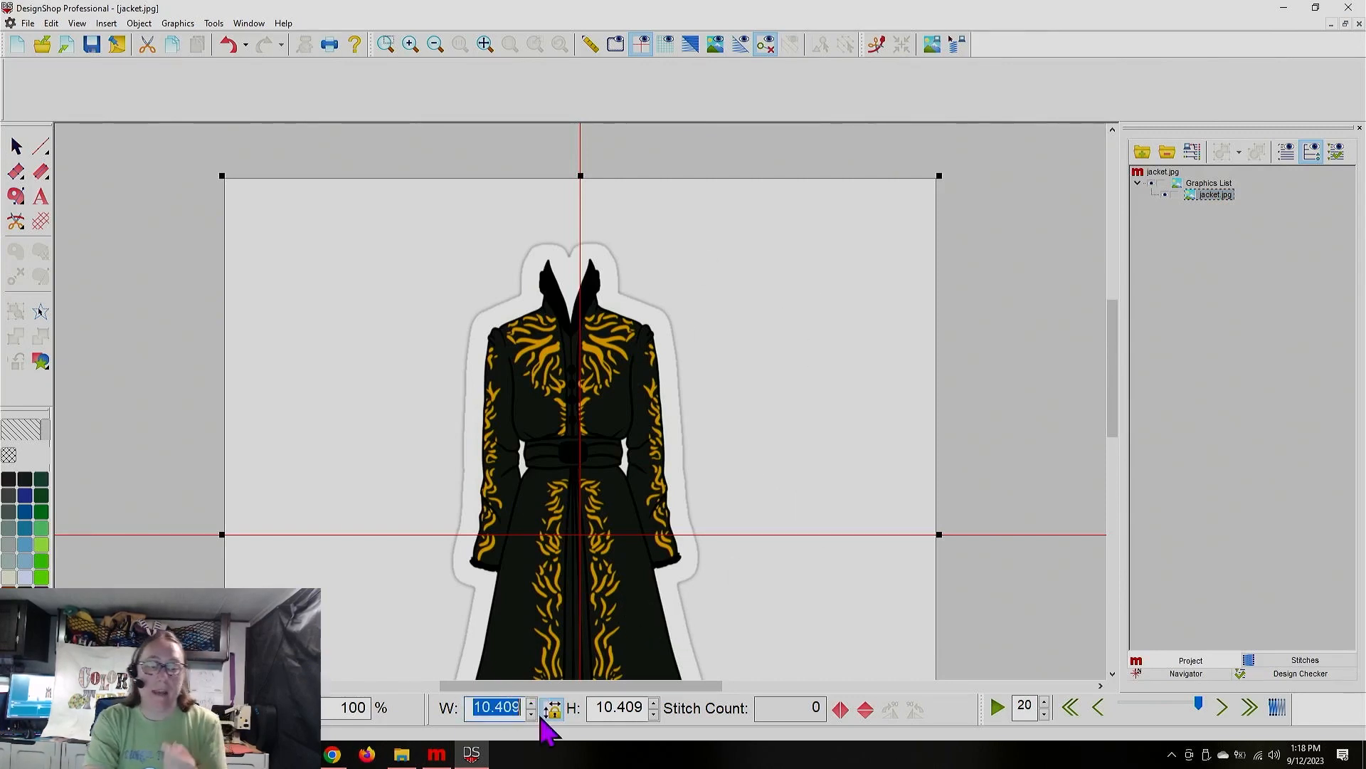
pyautogui.write('80')
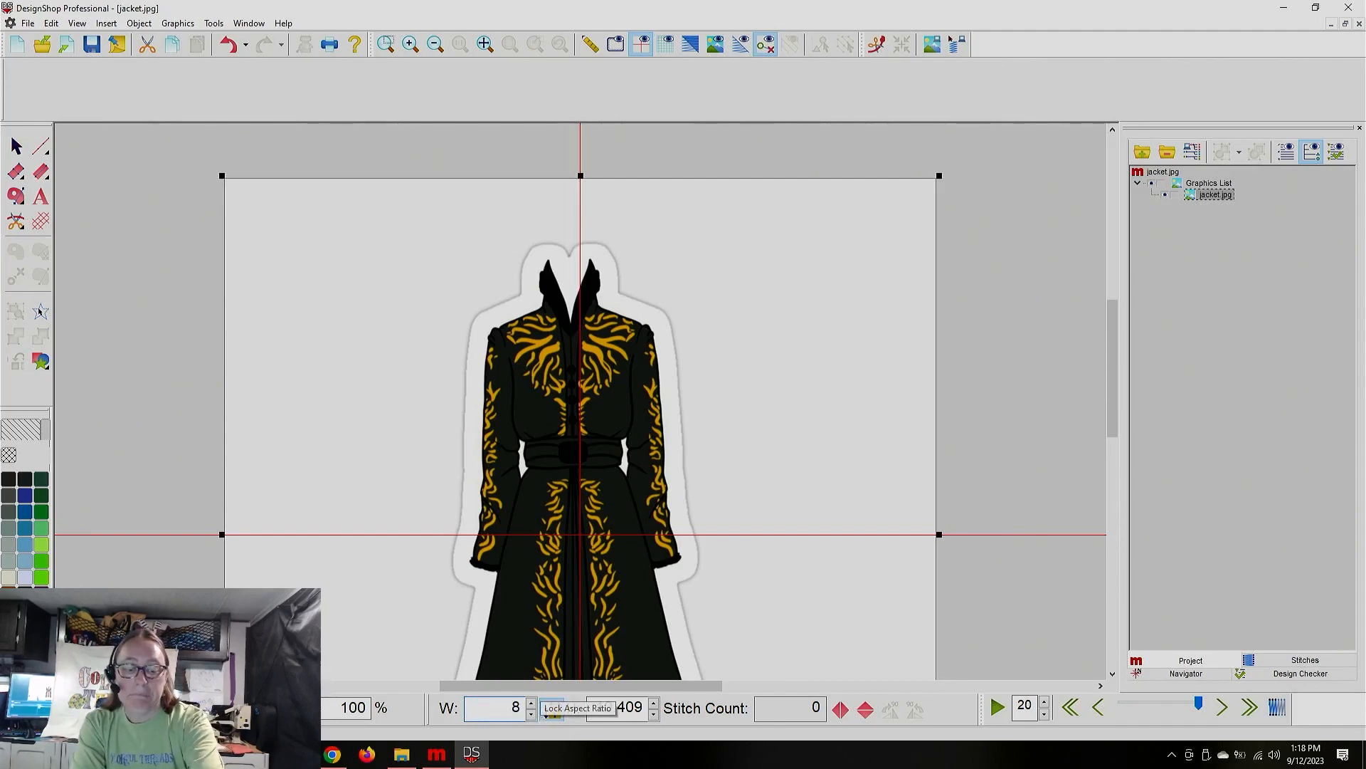
pyautogui.click(635, 715)
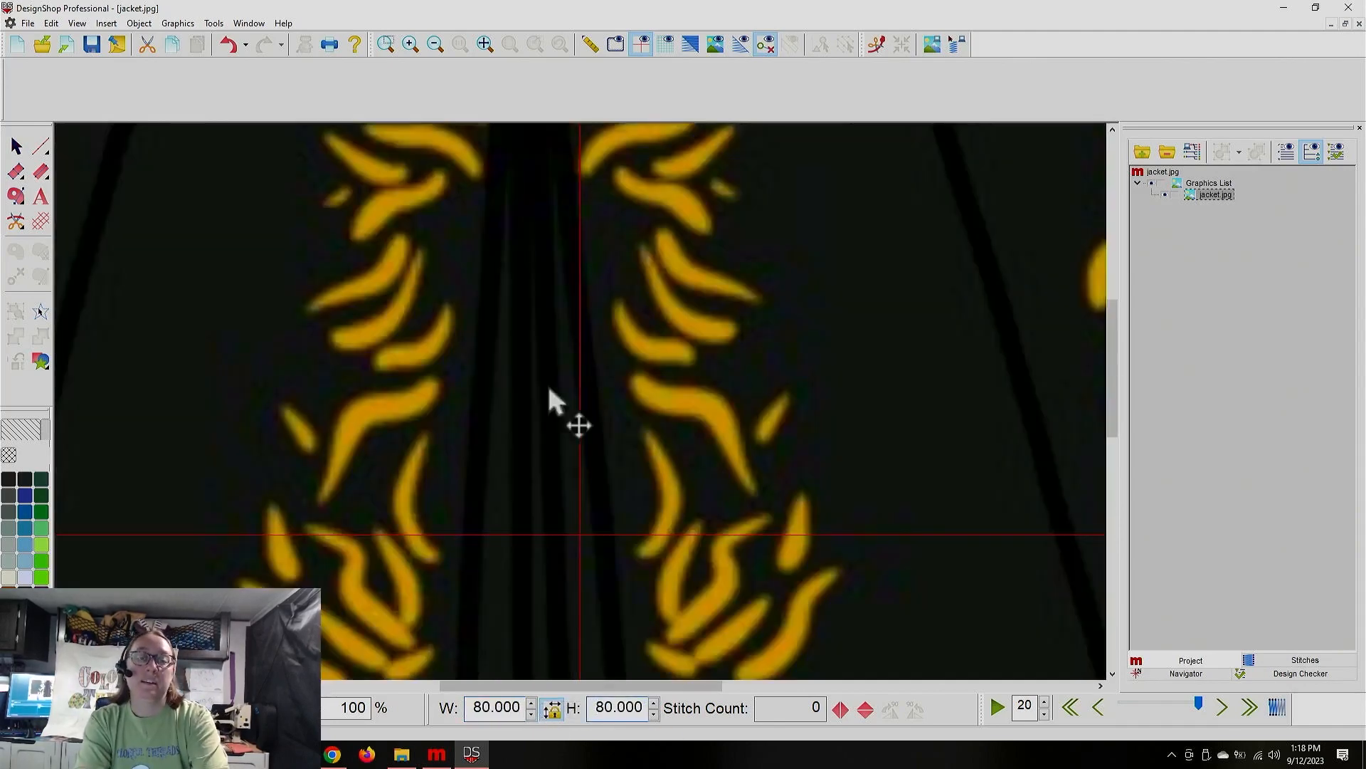
# Step: Measure the shoulder width of the resized jacket from seam to seam
pyautogui.click(483, 46)
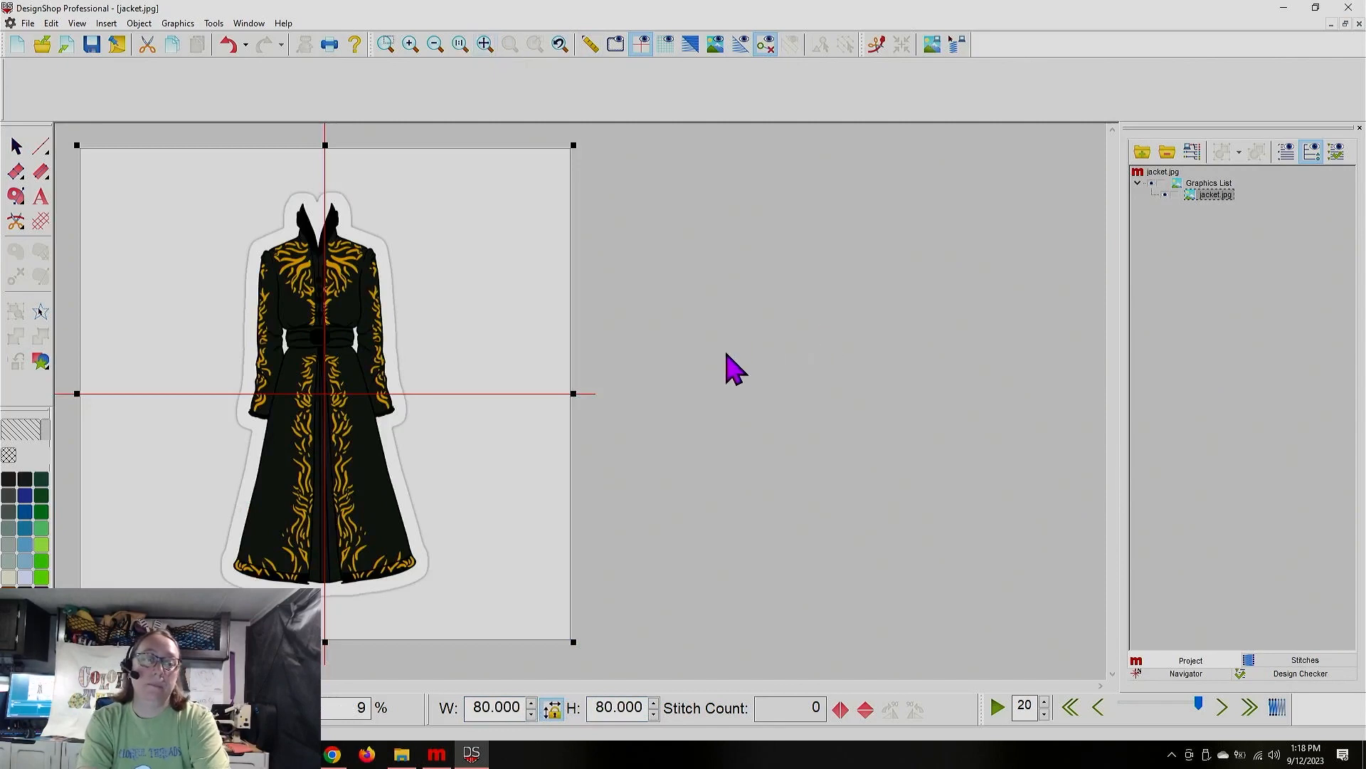
pyautogui.click(387, 44)
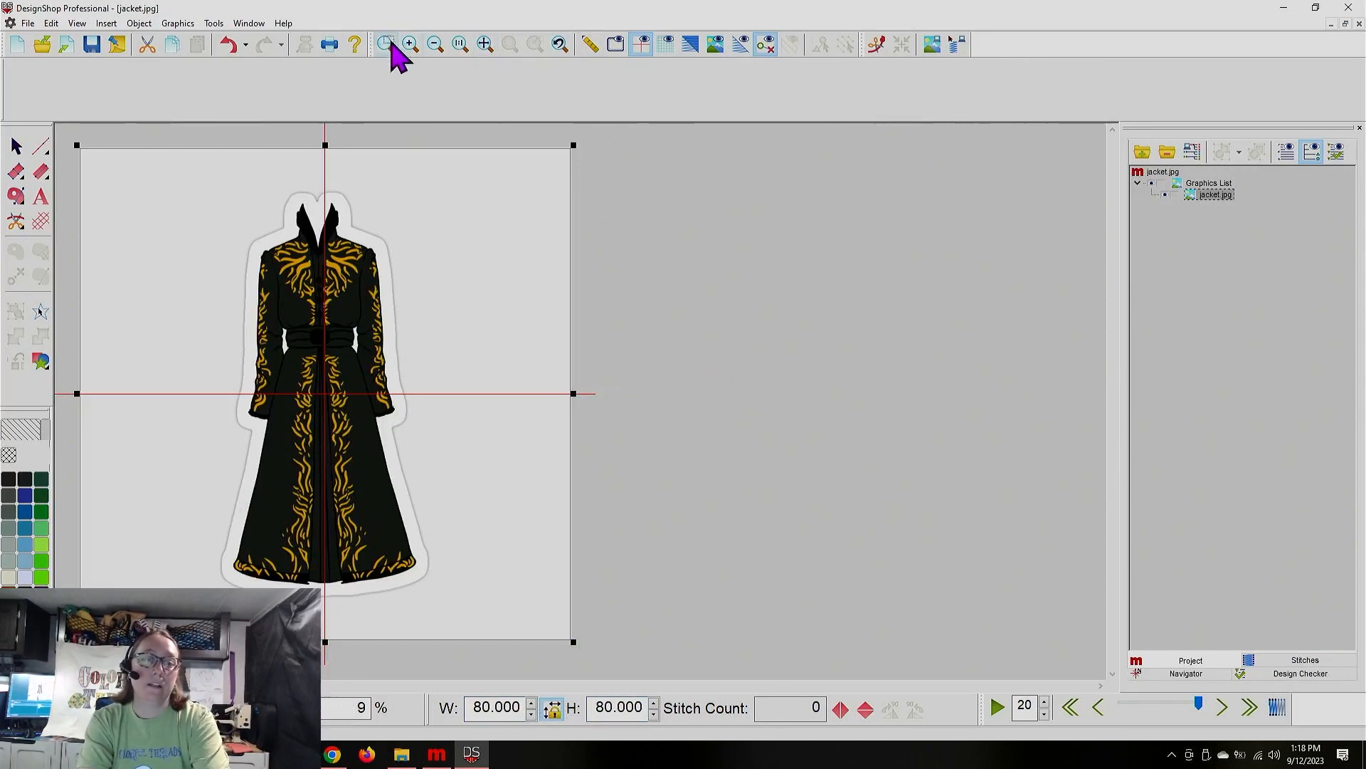
pyautogui.moveTo(237, 219); pyautogui.dragTo(353, 320)
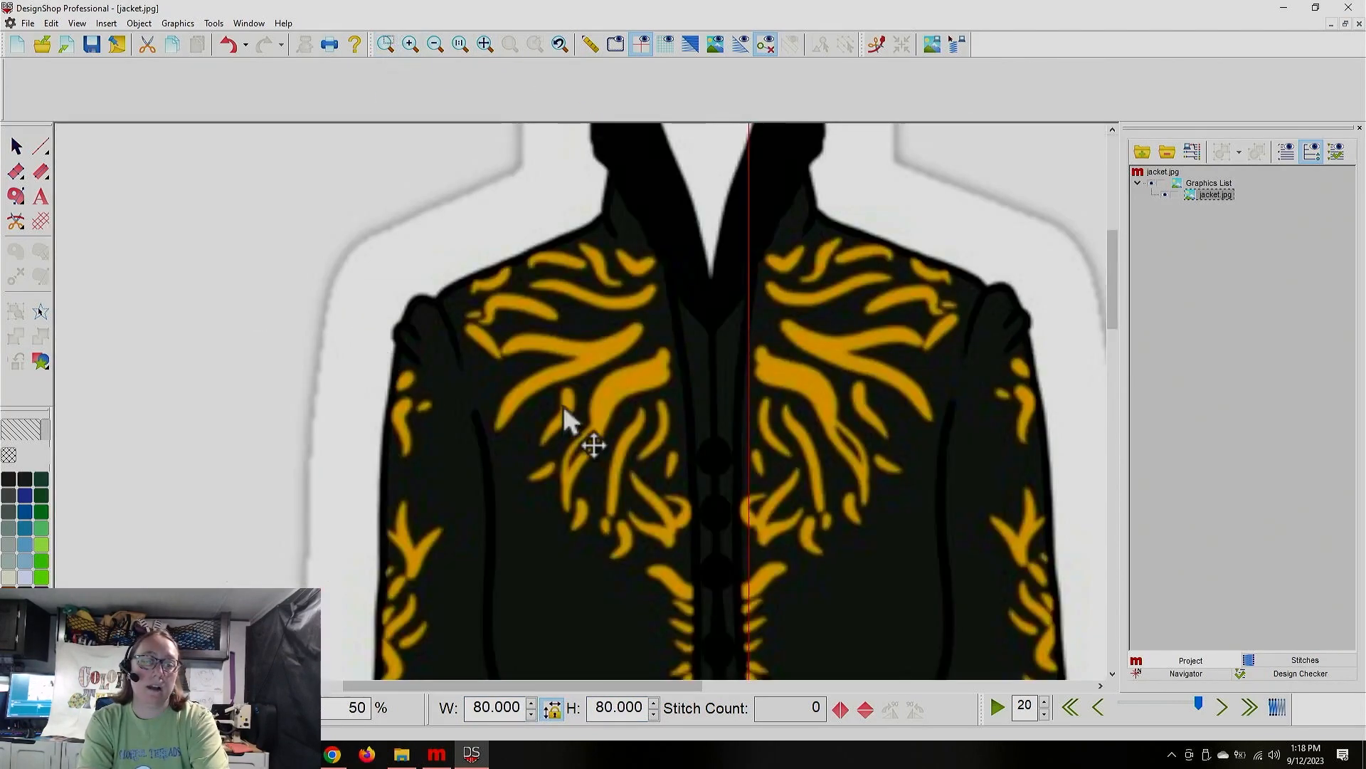
pyautogui.click(590, 44)
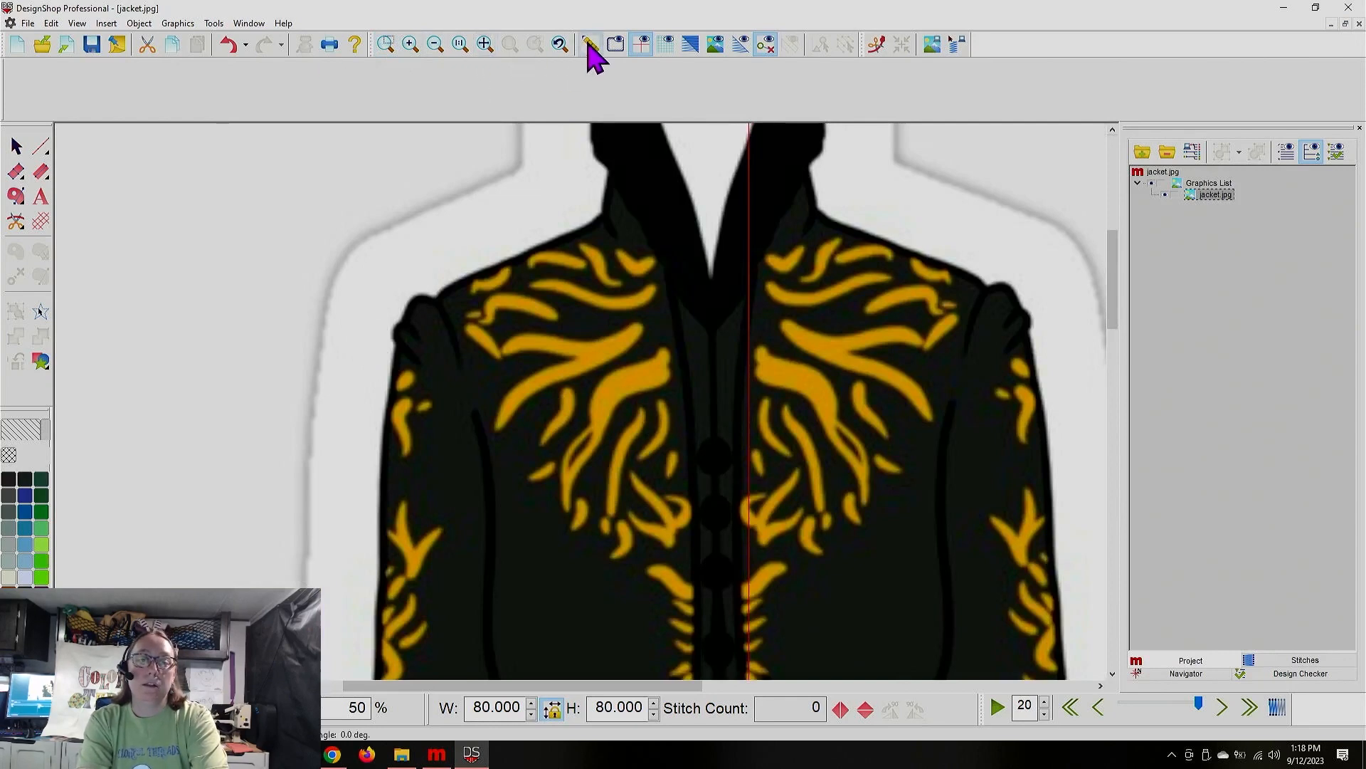
pyautogui.moveTo(434, 298); pyautogui.dragTo(986, 293)
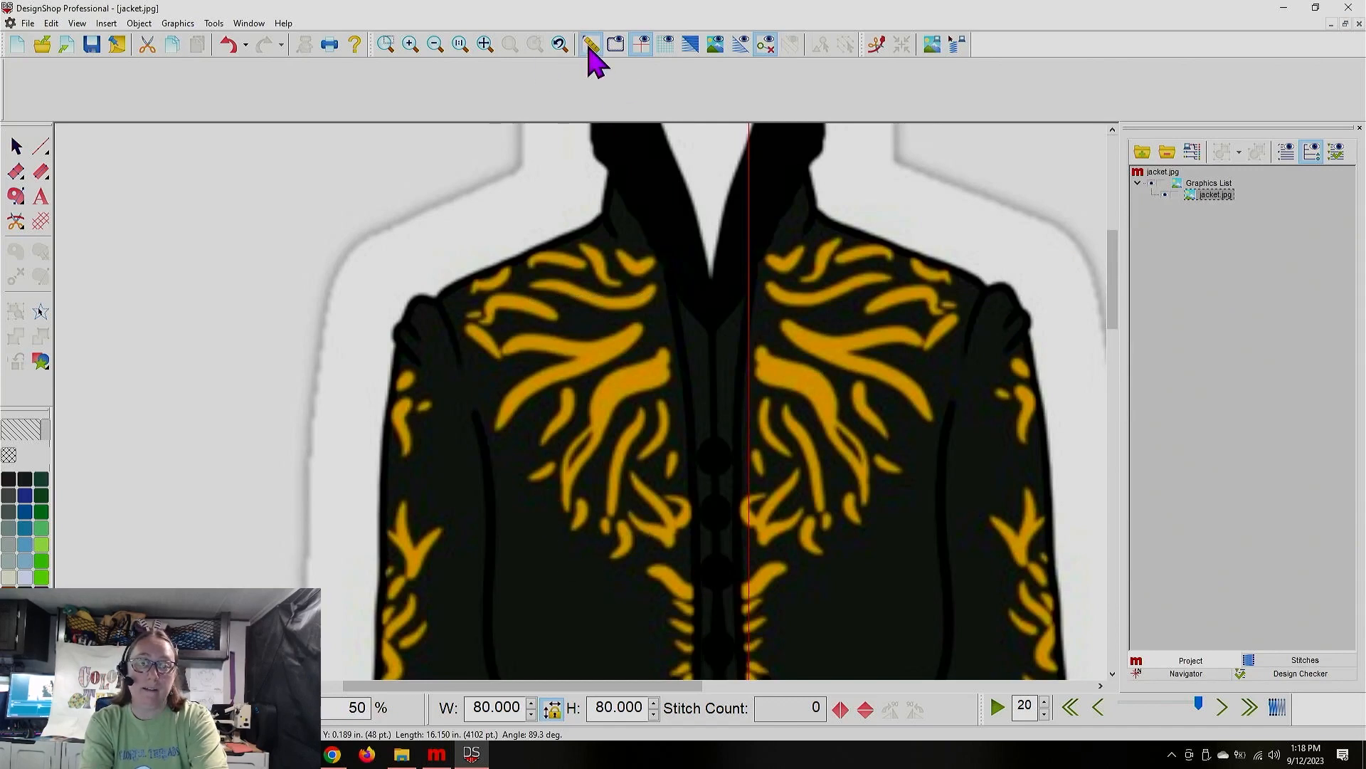
# Step: Set the jacket graphic's width to 100 inches with the aspect ratio locked
pyautogui.moveTo(473, 707); pyautogui.dragTo(532, 709)
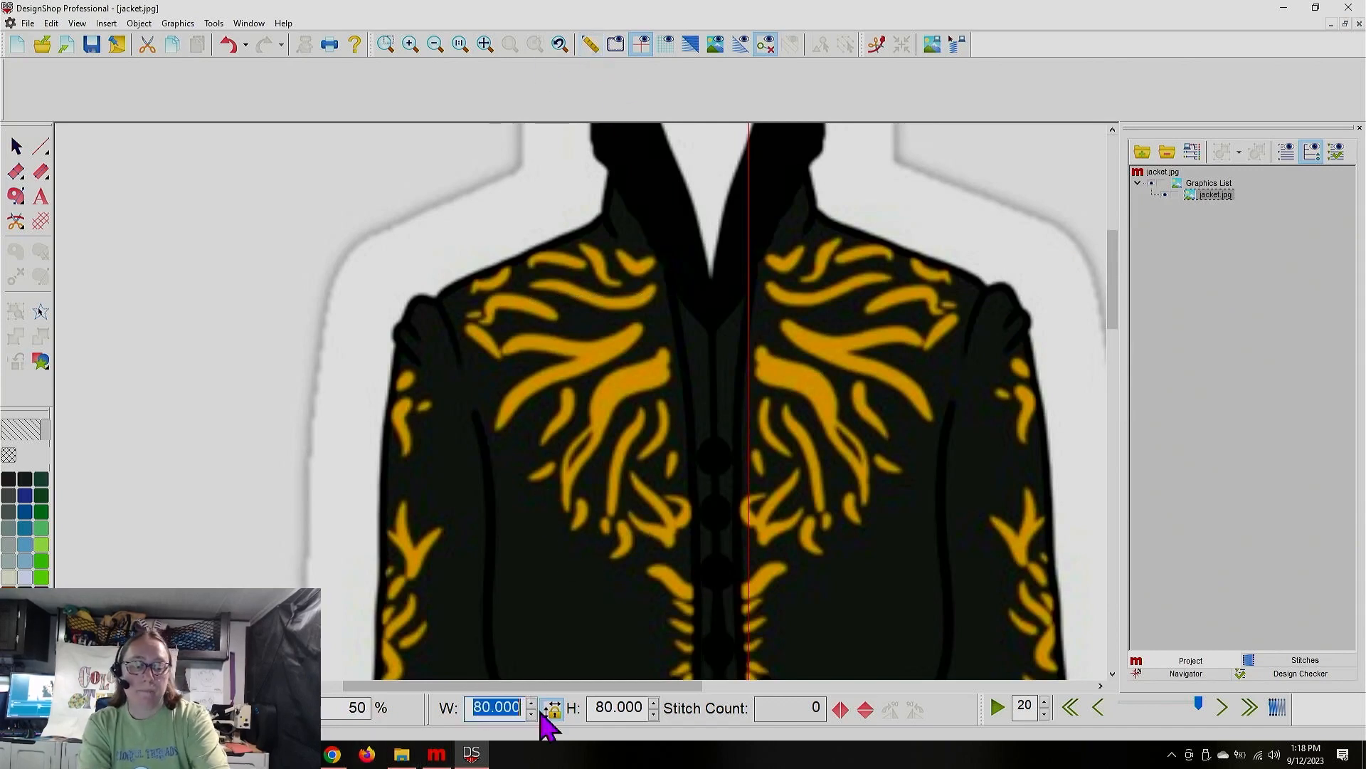
pyautogui.write('100')
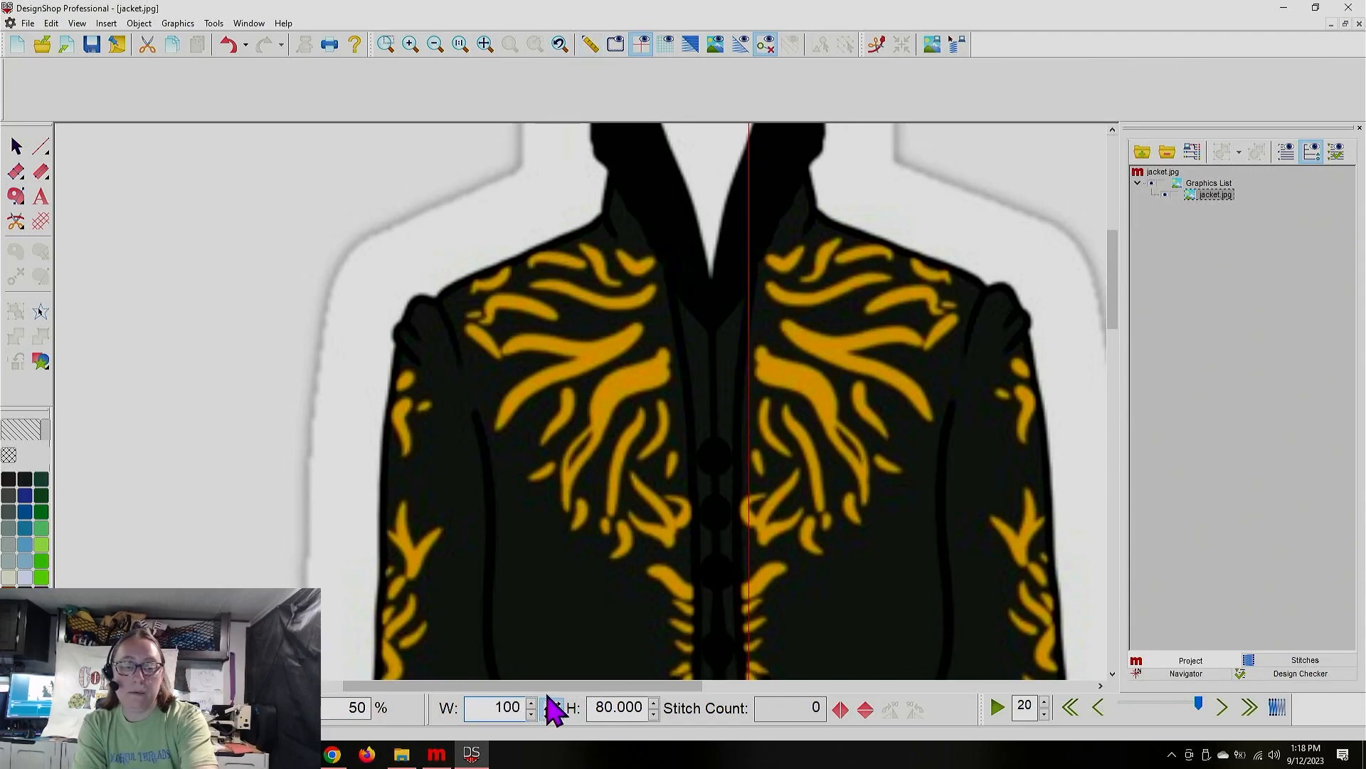
pyautogui.doubleClick(610, 708)
pyautogui.scroll(3, 631, 487)
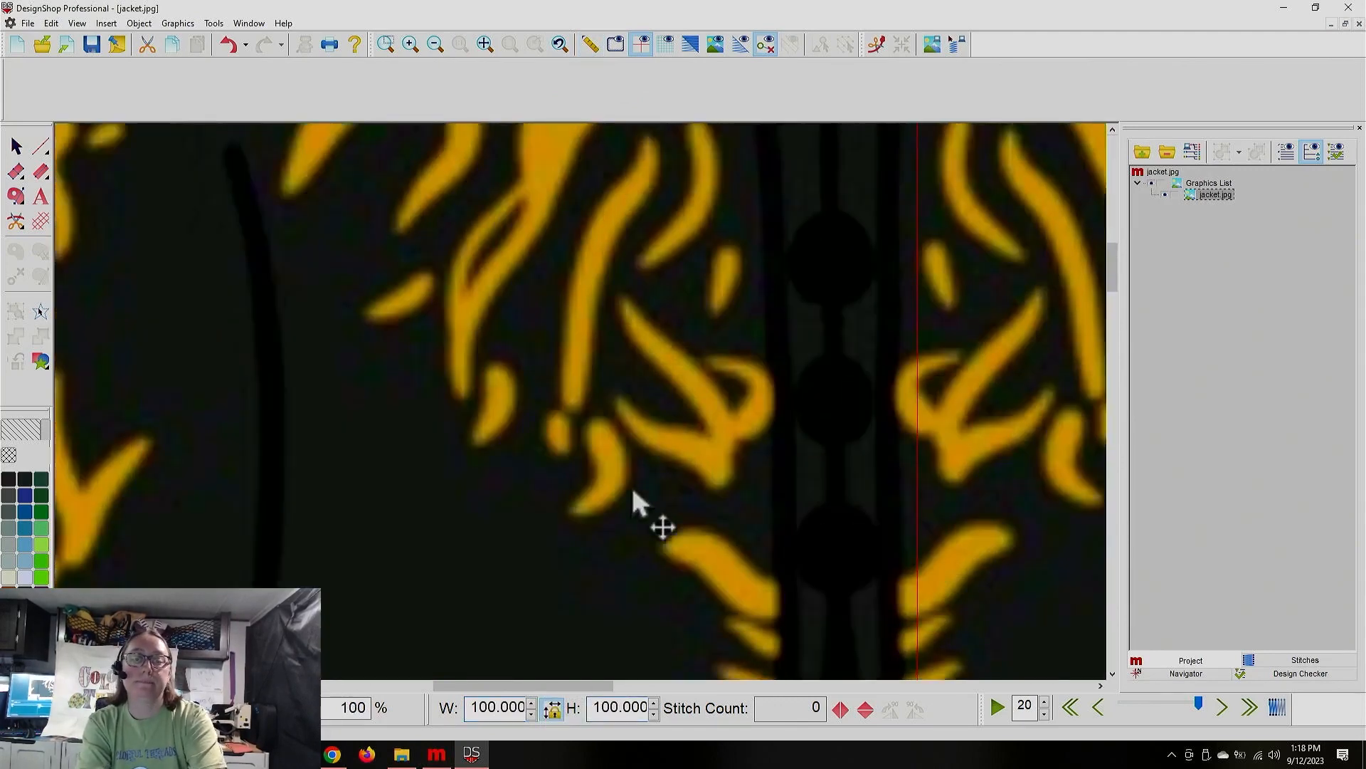
# Step: Measure the enlarged jacket's shoulder width across the upper chest and put the ruler away
pyautogui.click(431, 48)
pyautogui.click(432, 48)
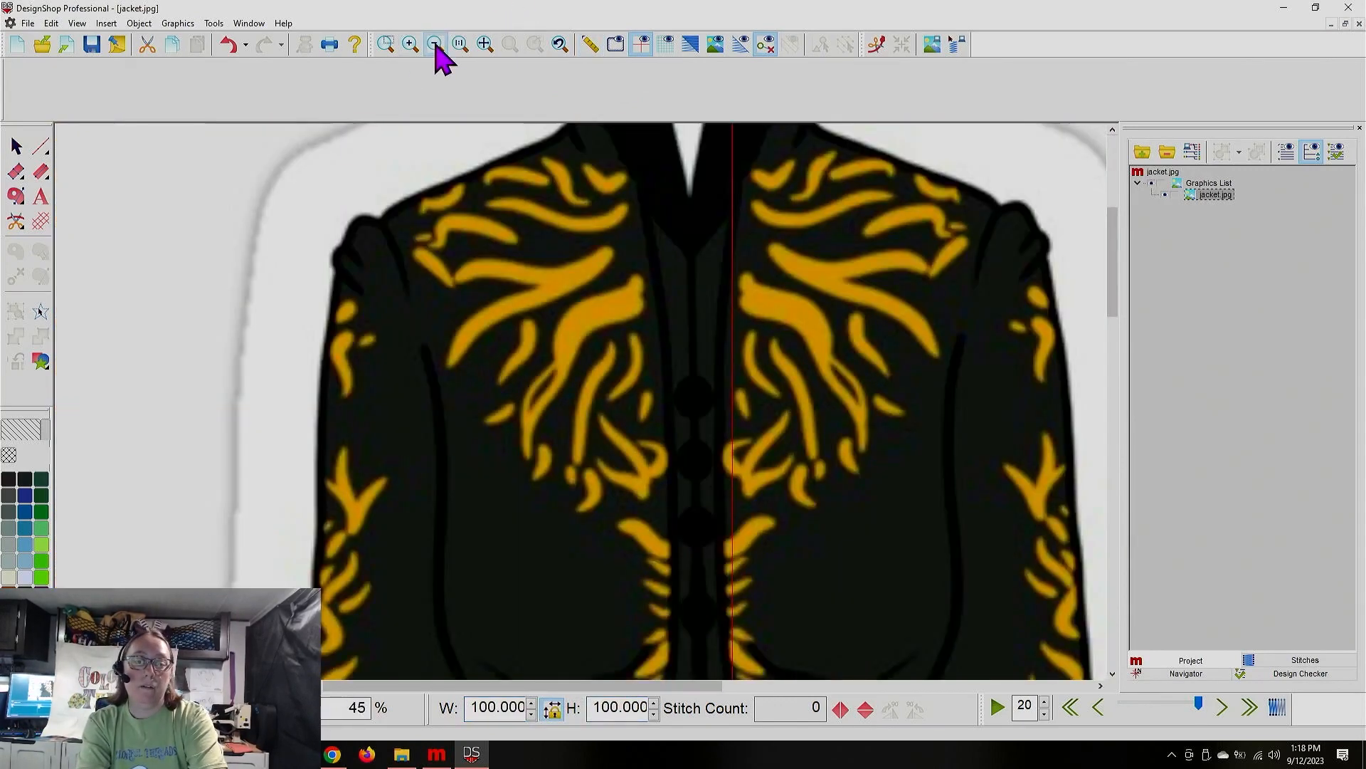
pyautogui.click(432, 48)
pyautogui.click(590, 45)
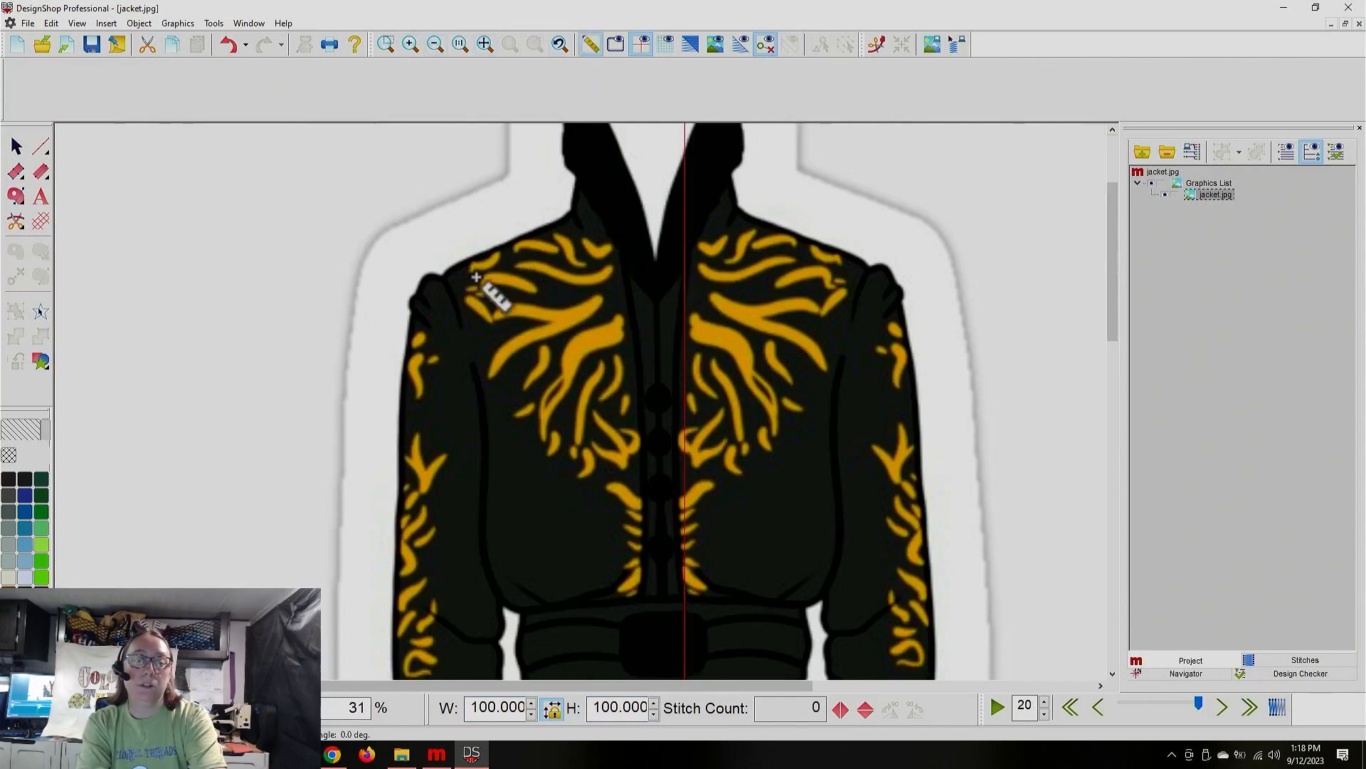
pyautogui.moveTo(445, 270); pyautogui.dragTo(869, 265)
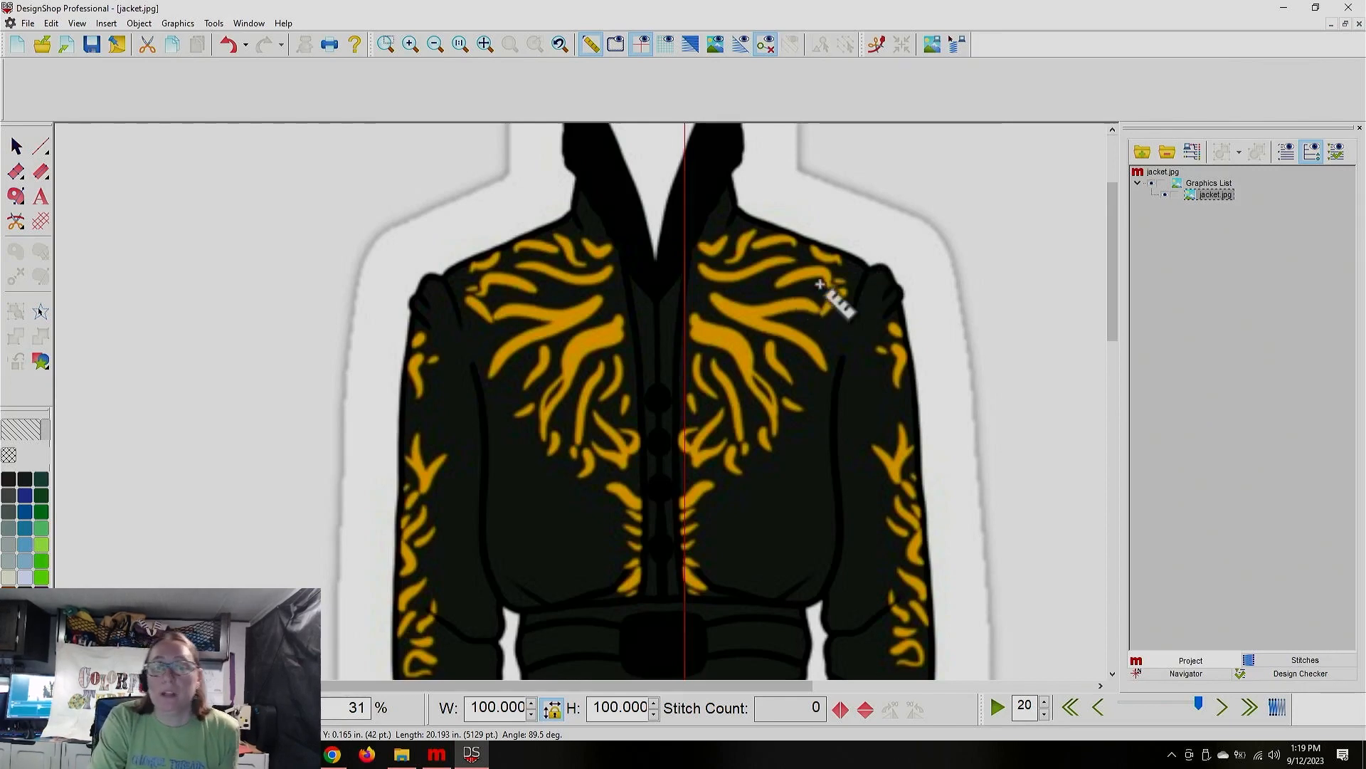
pyautogui.click(594, 47)
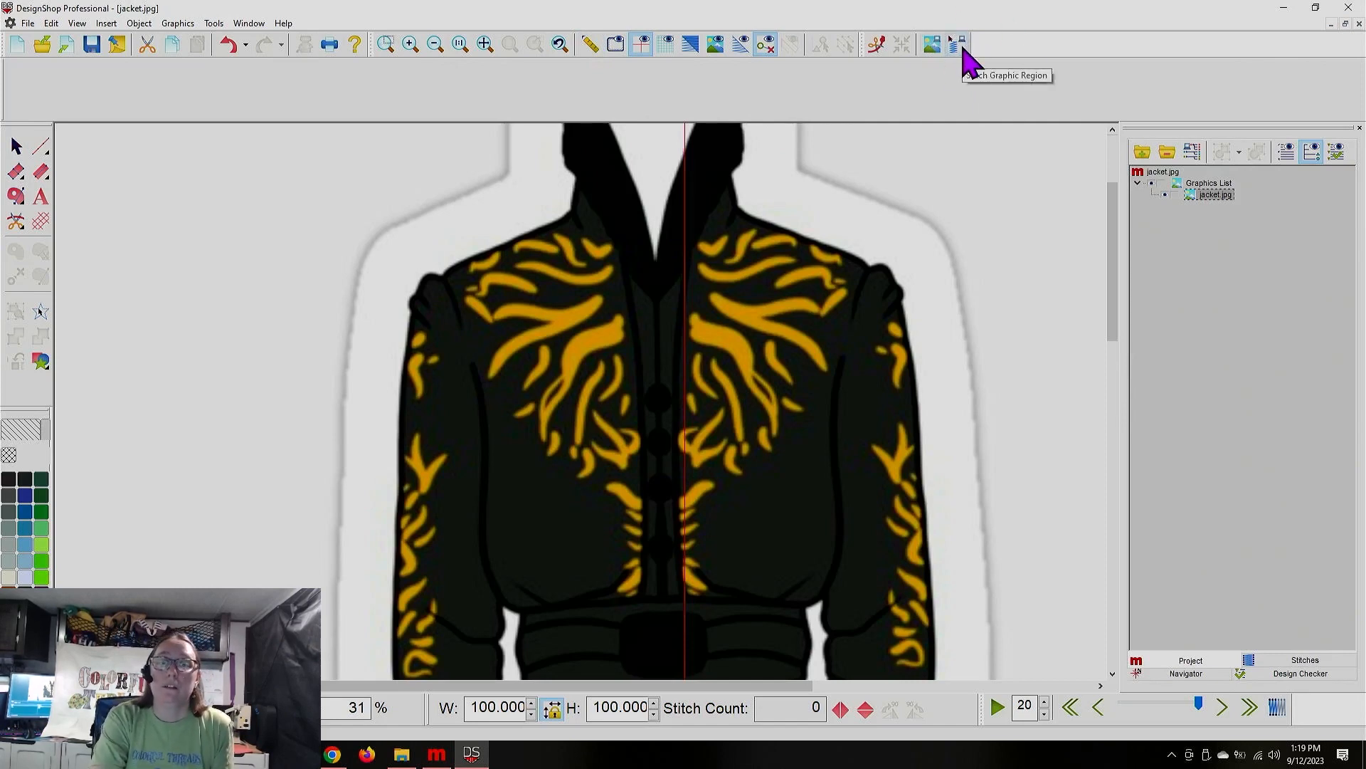
# Step: Stitch the upper gold chest stripe beside the collar with Stitch Graphic Region and recolor its fill to 1950 Fluorescent green
pyautogui.click(959, 44)
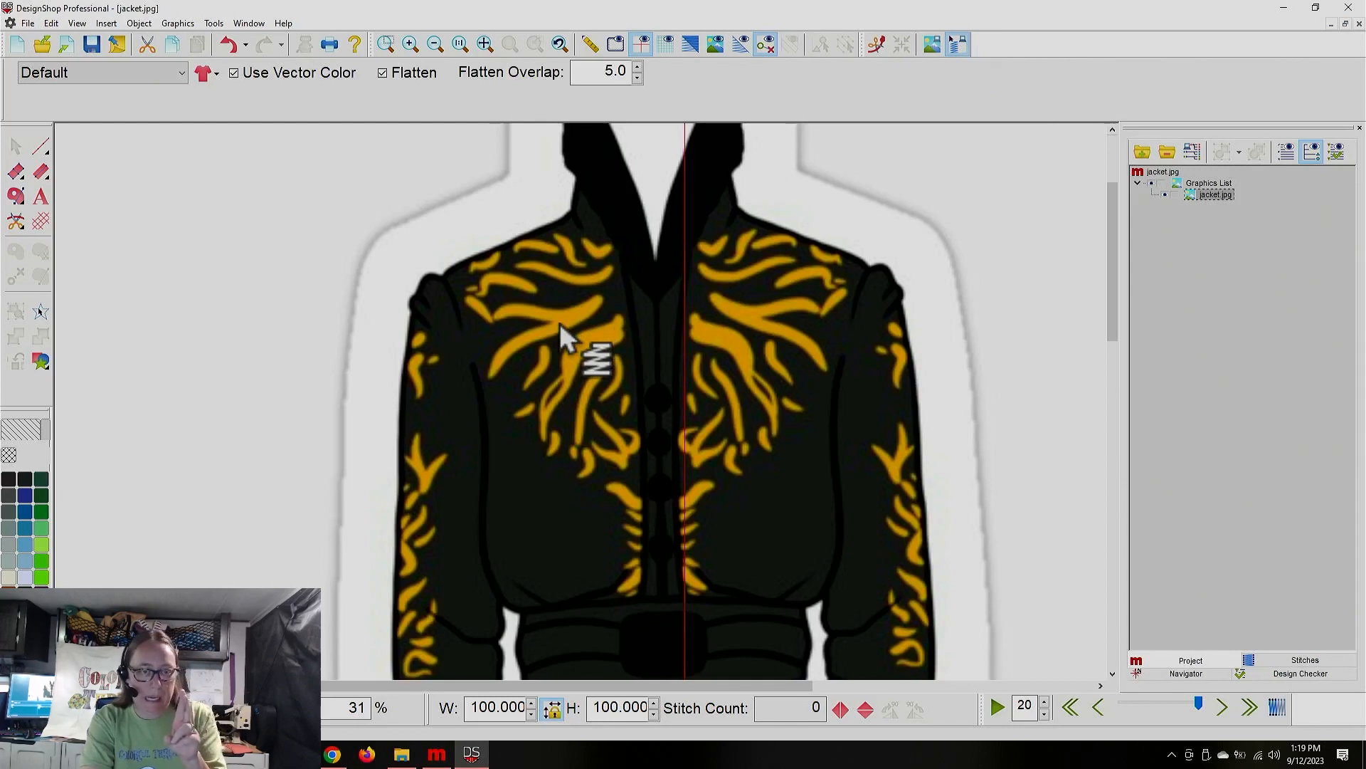
pyautogui.click(595, 279)
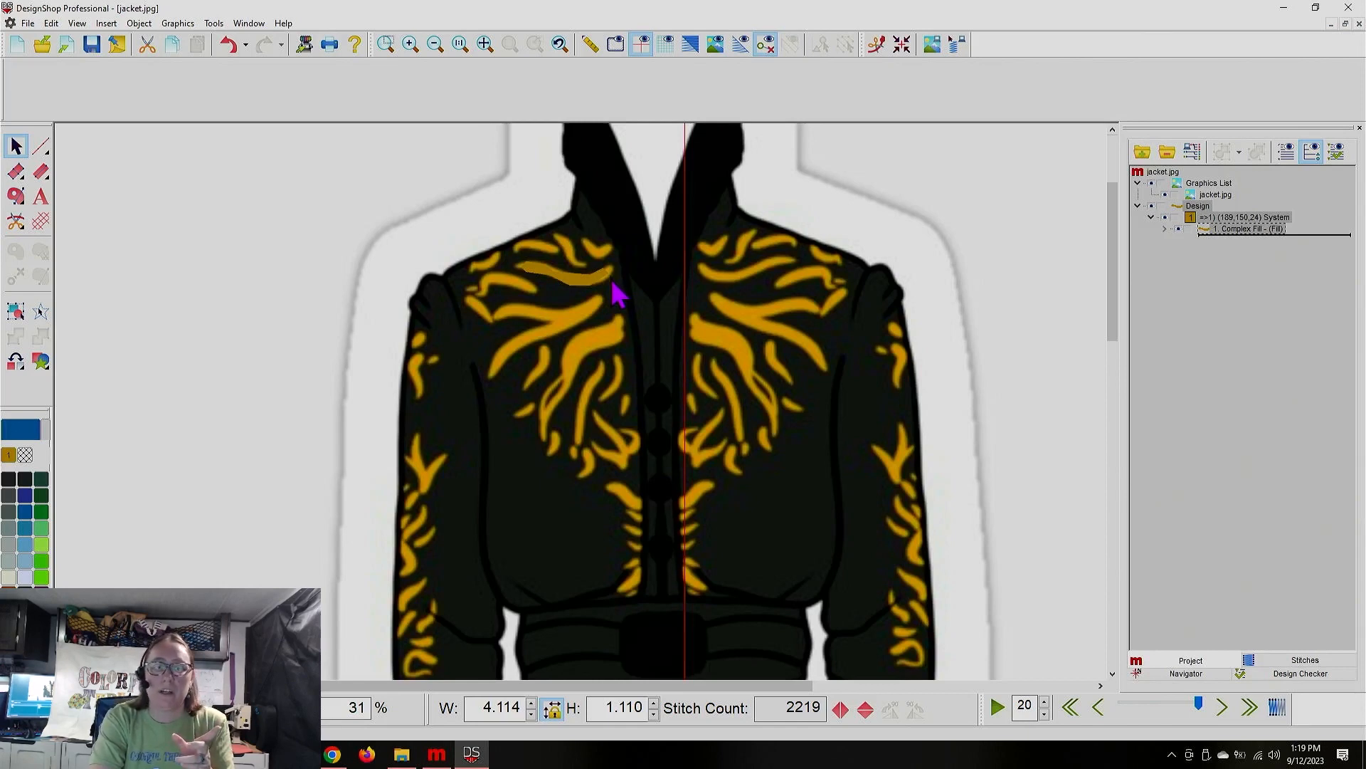
pyautogui.click(1247, 229)
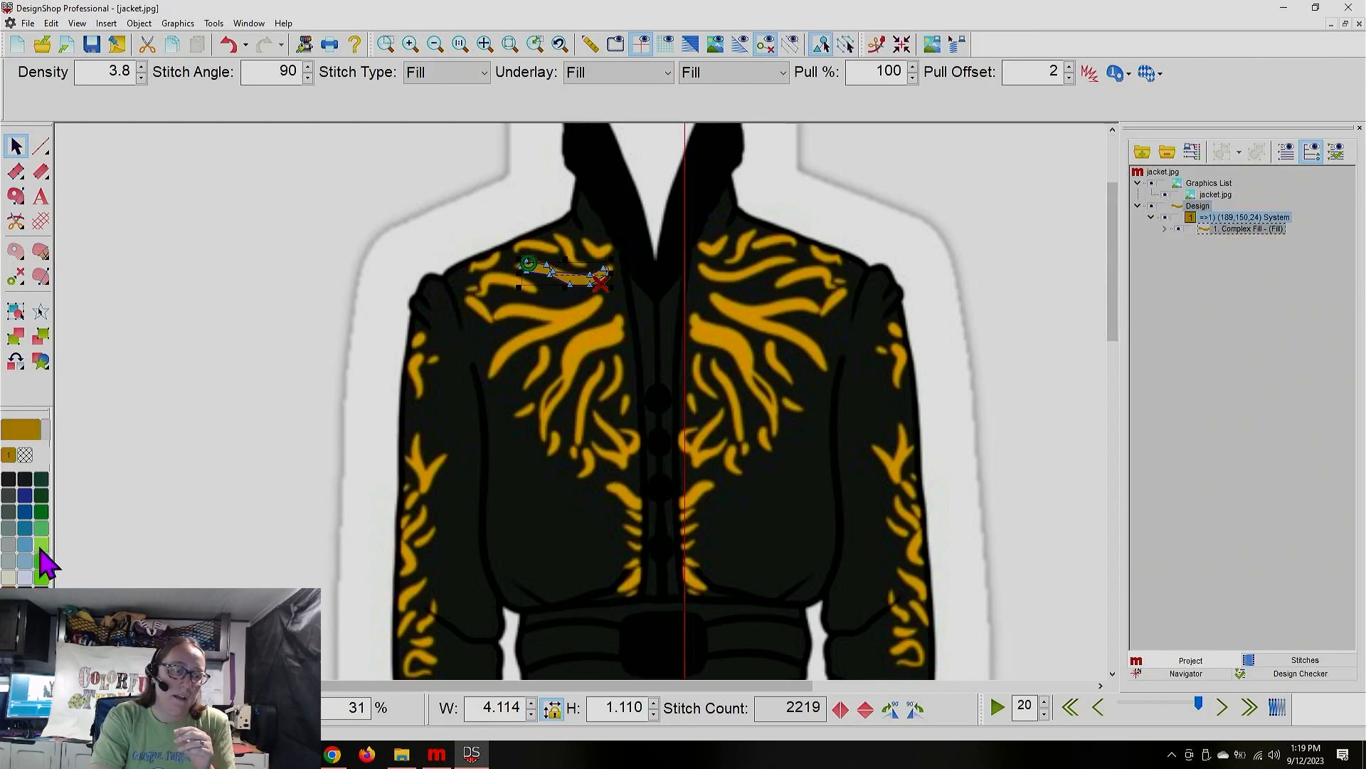
pyautogui.click(41, 575)
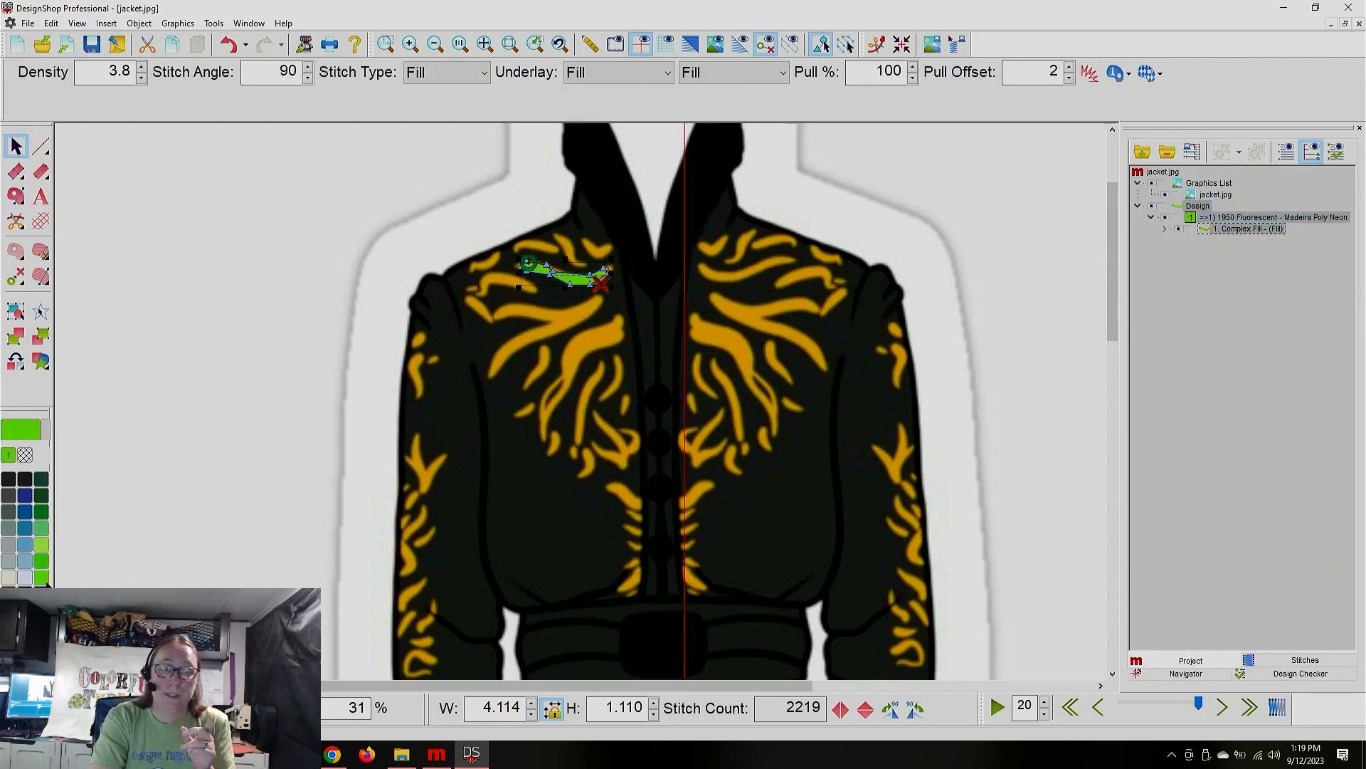
pyautogui.click(168, 430)
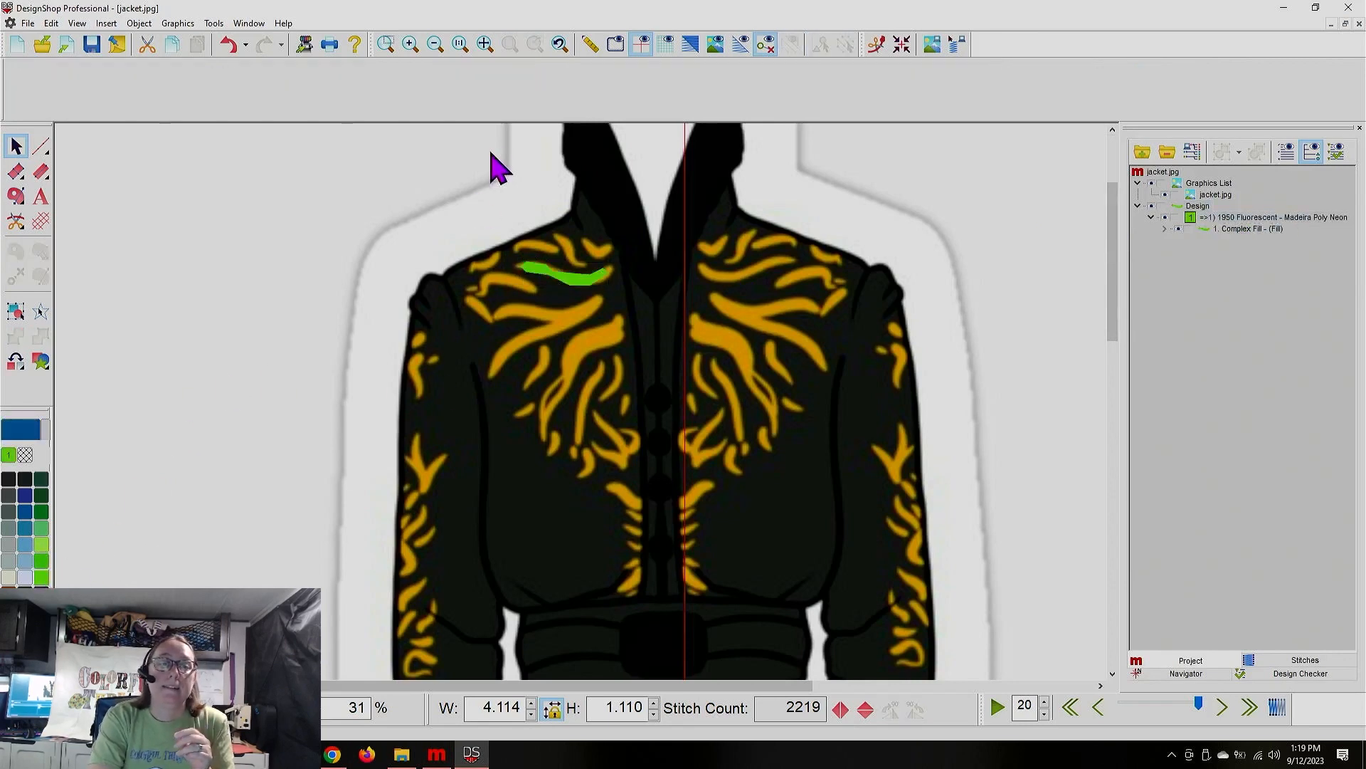
# Step: Compare the green fill's outline with the gold stripe beneath it and delete the fill
pyautogui.click(483, 45)
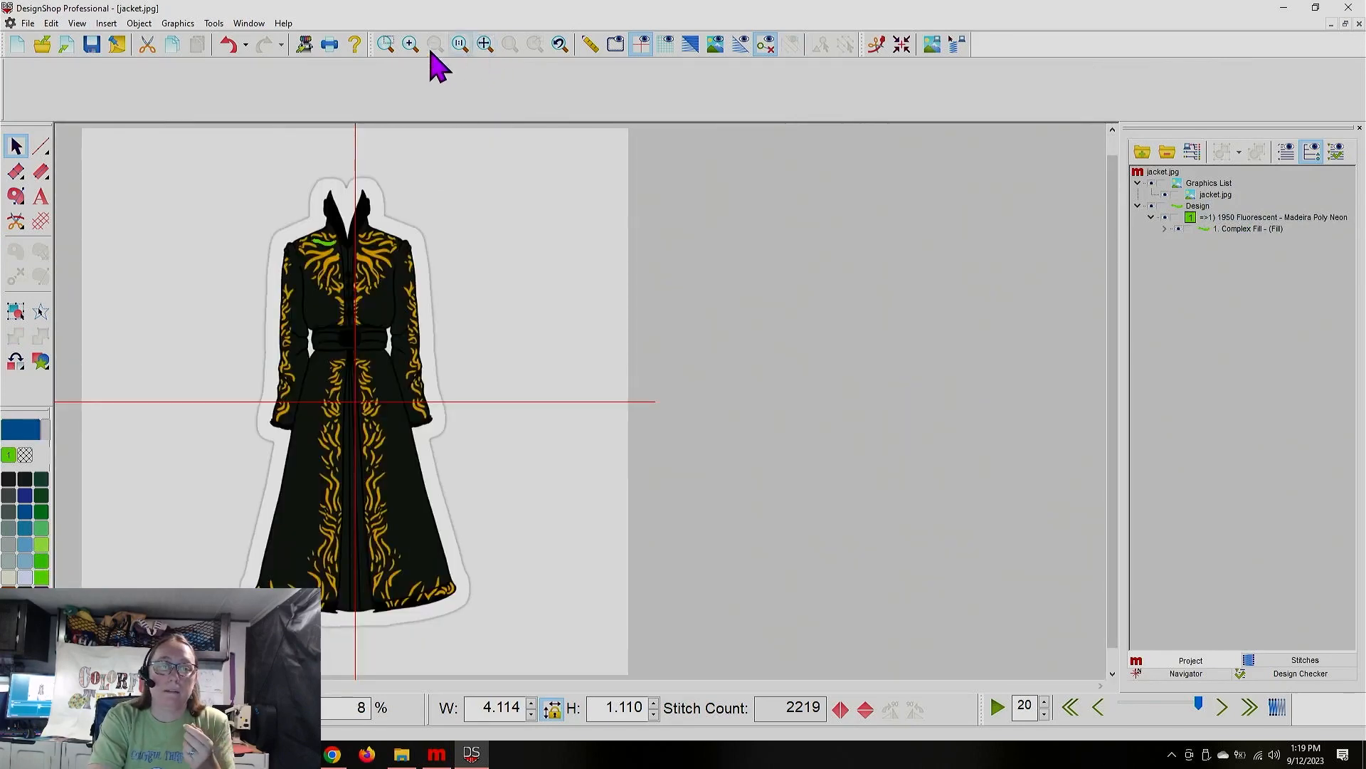
pyautogui.click(385, 44)
pyautogui.moveTo(275, 198); pyautogui.dragTo(427, 352)
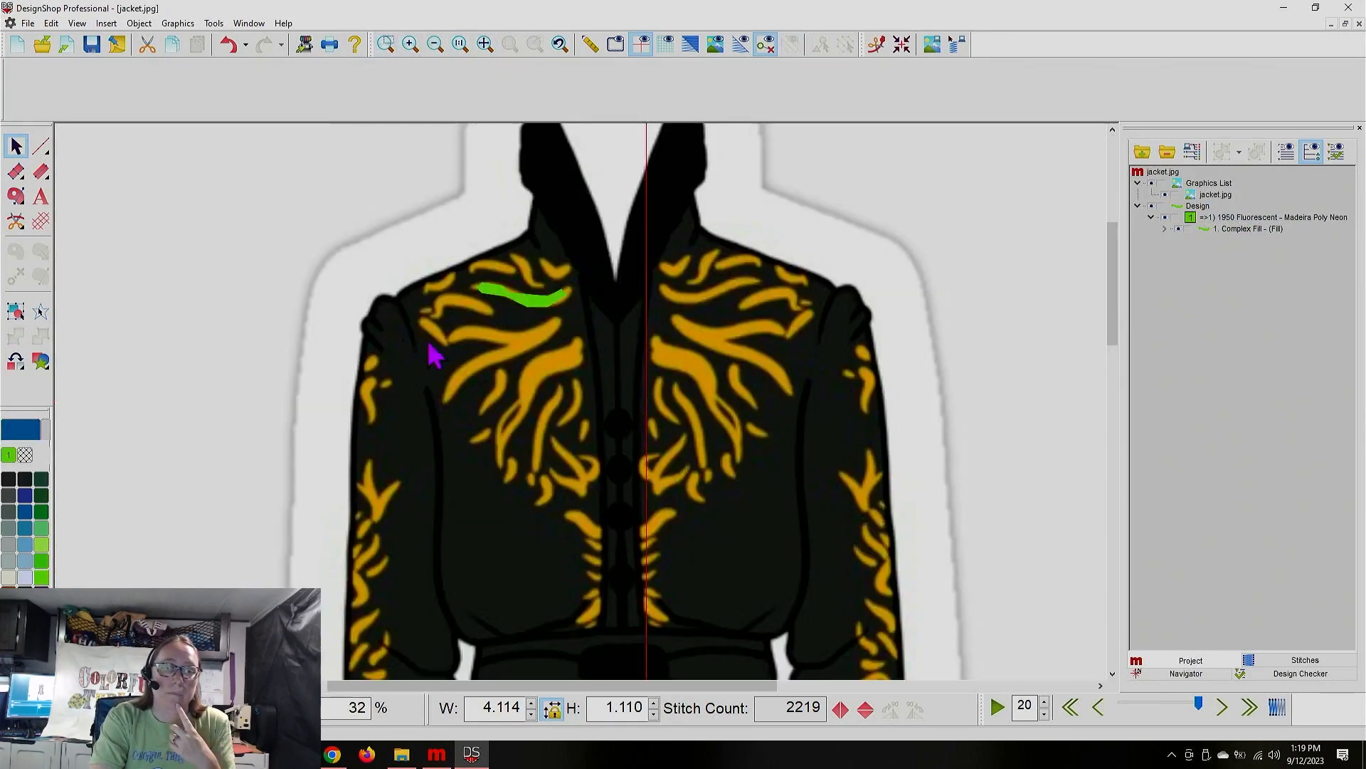
pyautogui.click(1277, 228)
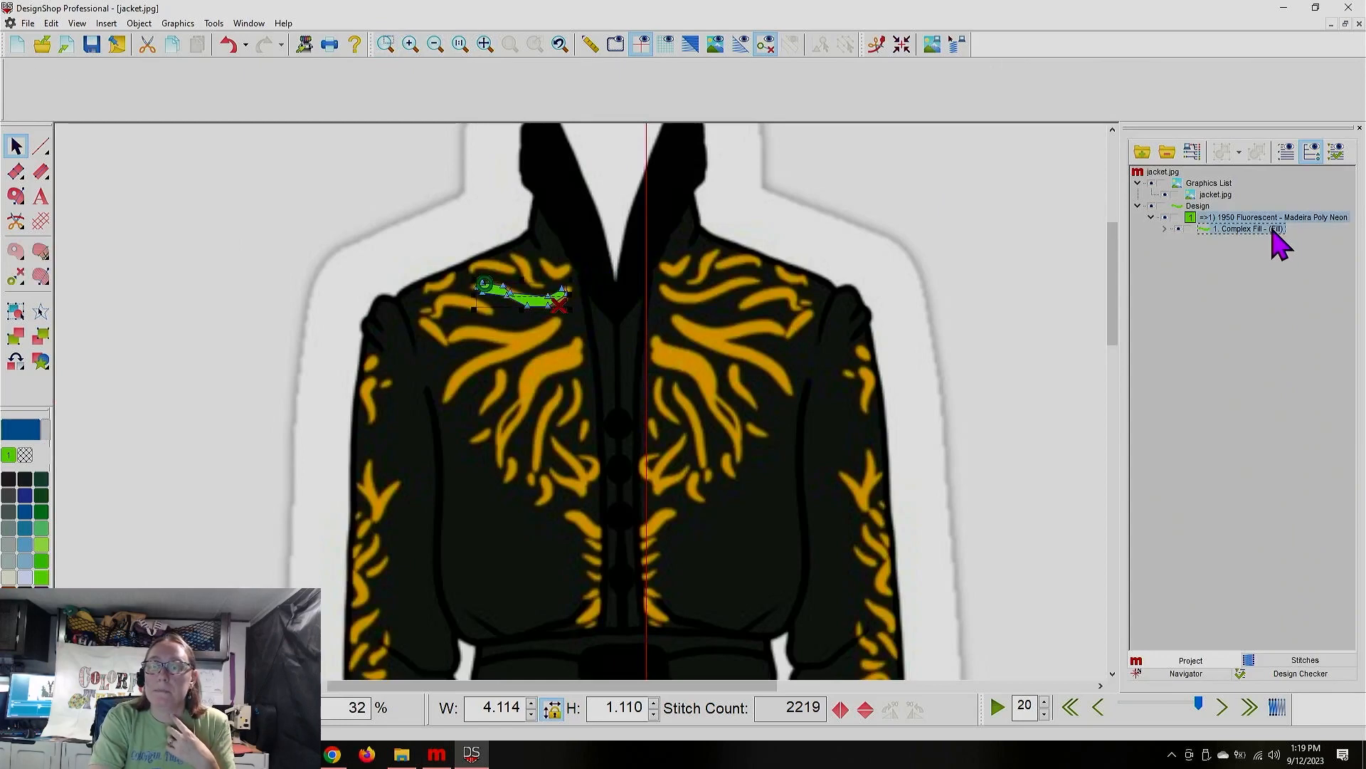
pyautogui.click(511, 45)
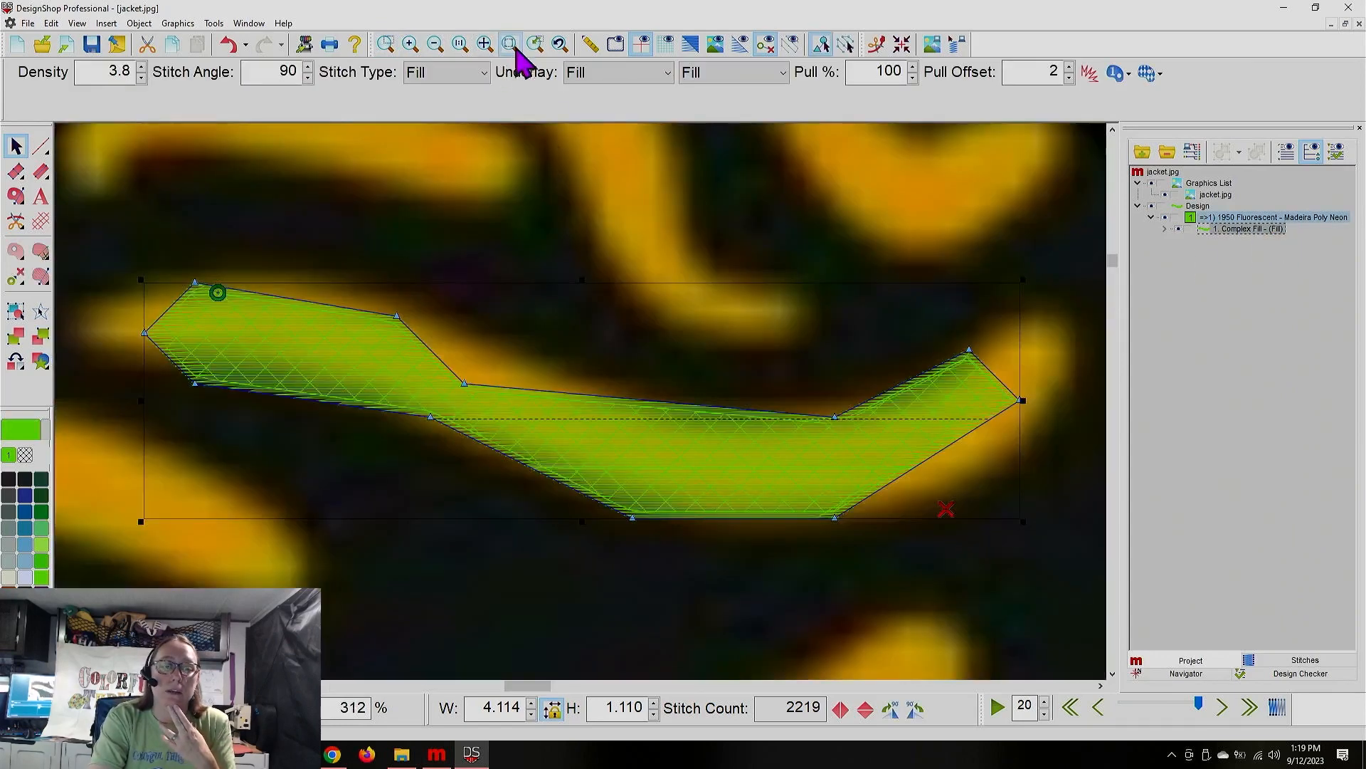
pyautogui.click(435, 44)
pyautogui.click(435, 44)
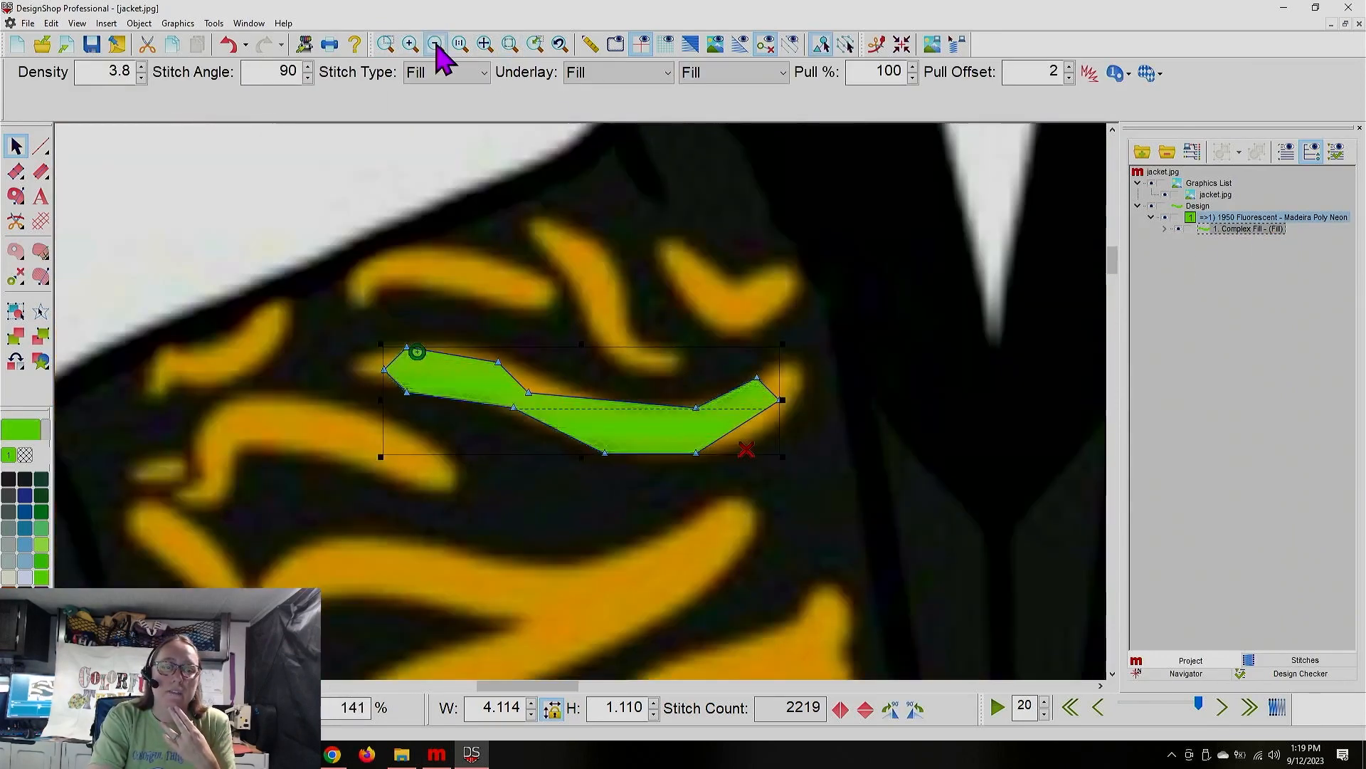
pyautogui.click(435, 44)
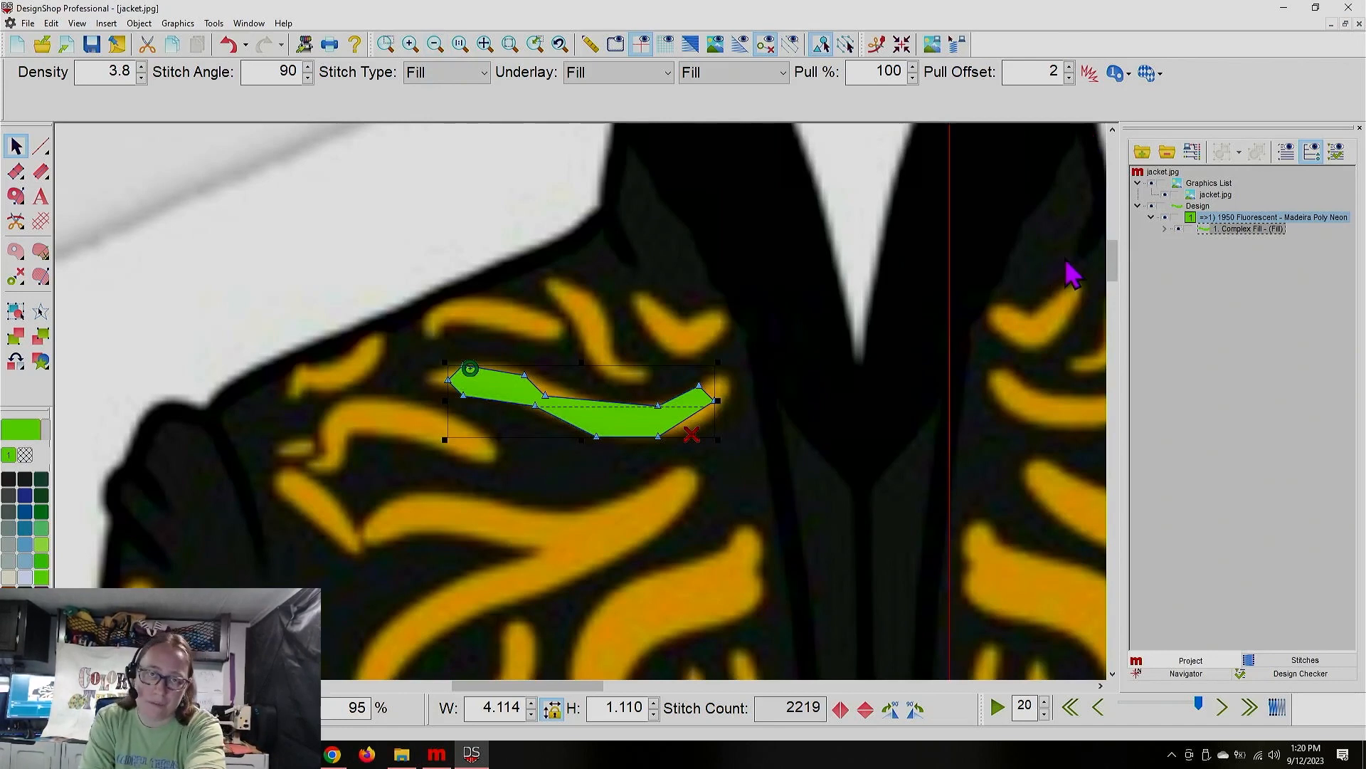
pyautogui.press('Delete')
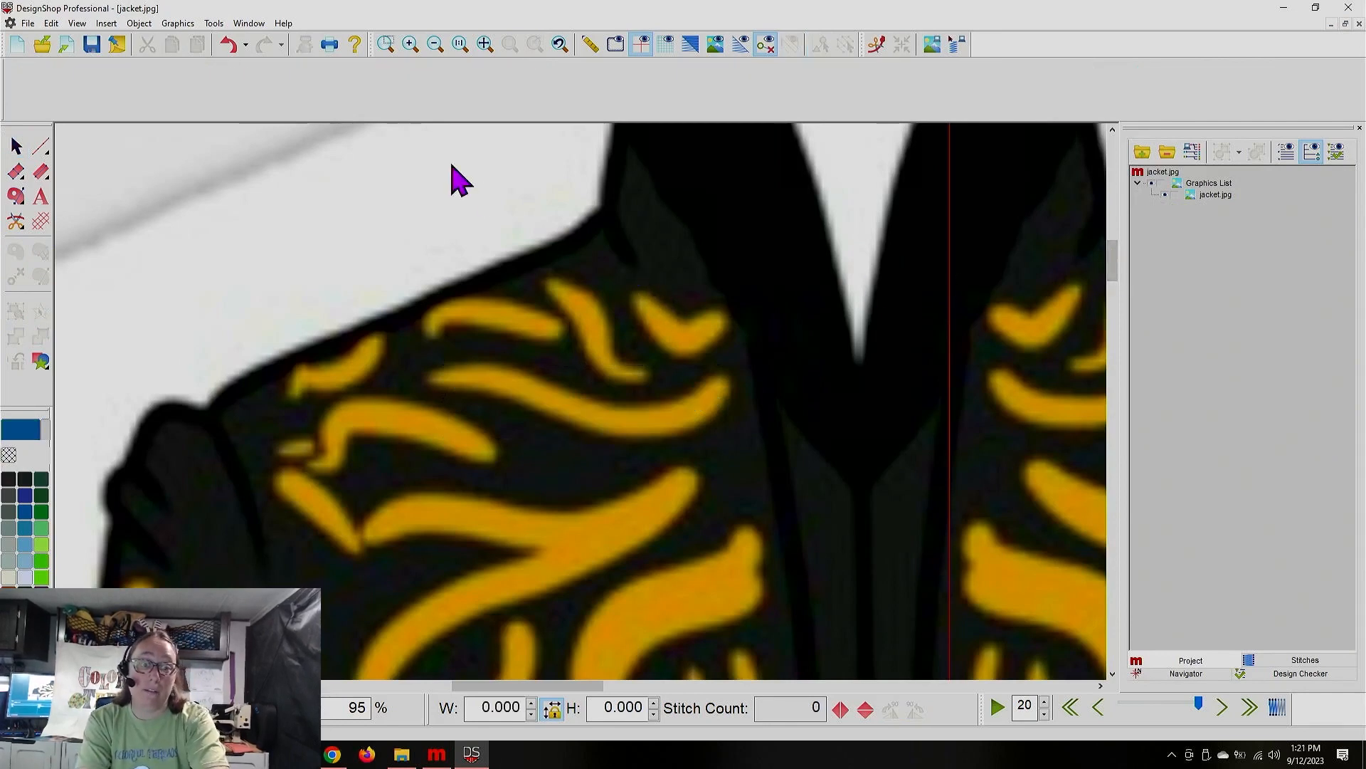
# Step: Trace the upper edge of the long wavy gold chest stripe from its shoulder-side tip to its collar-side tip as a complex fill outline
pyautogui.click(410, 45)
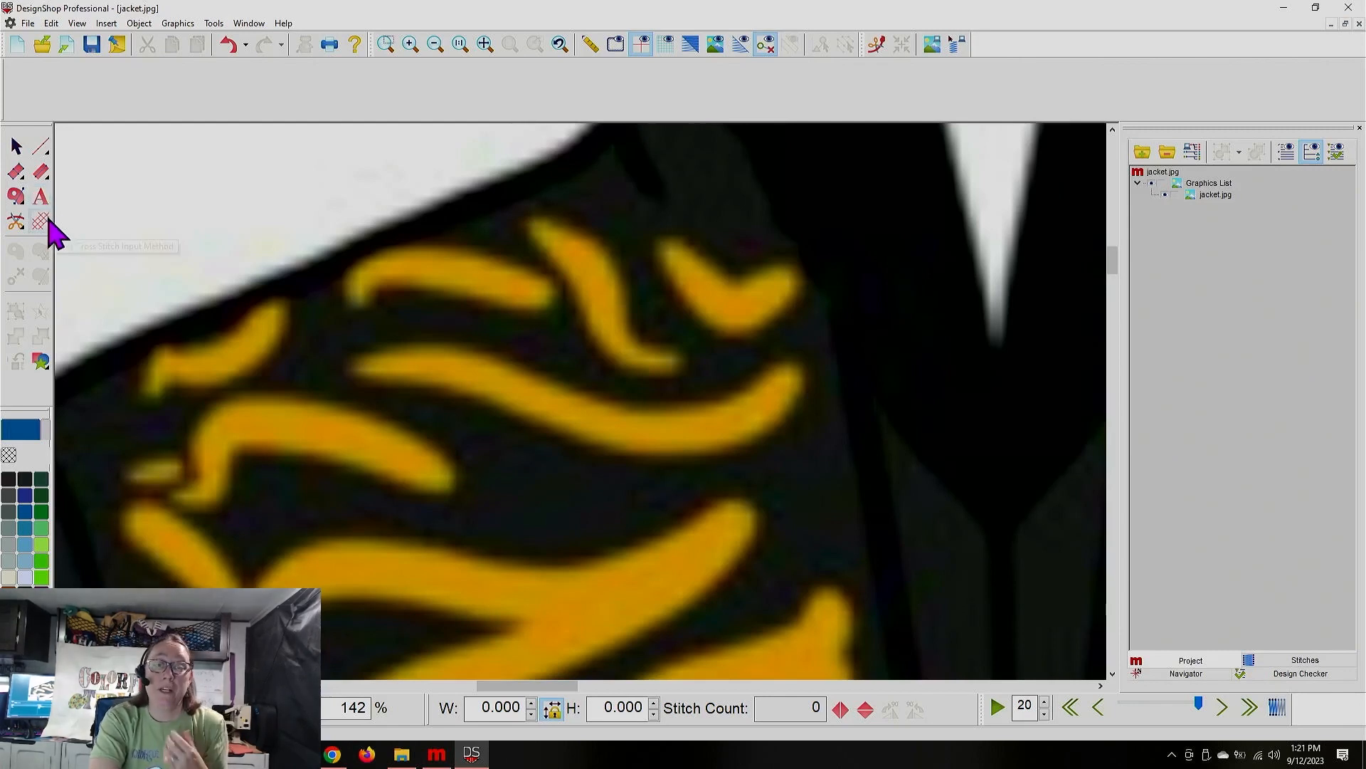
pyautogui.click(17, 201)
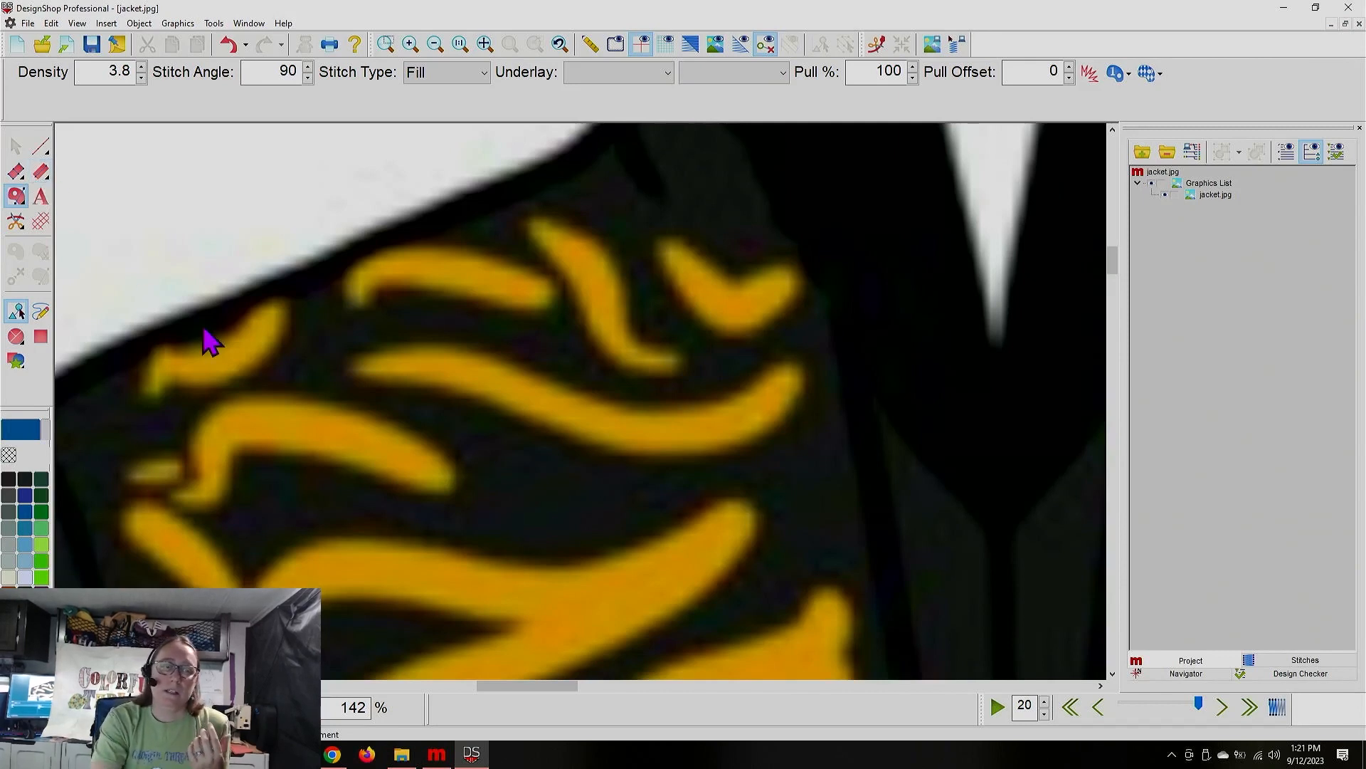
pyautogui.click(342, 366)
pyautogui.click(392, 344)
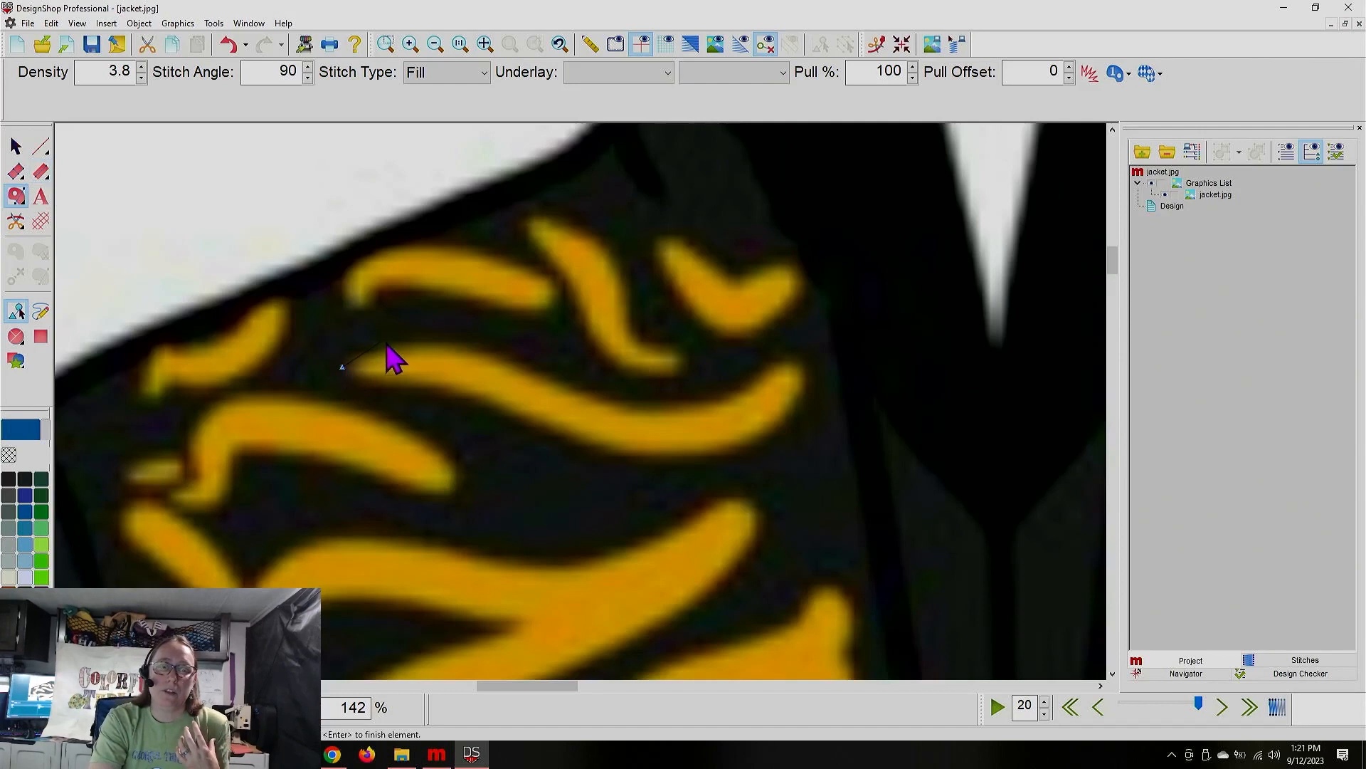
pyautogui.click(480, 347)
pyautogui.click(540, 374)
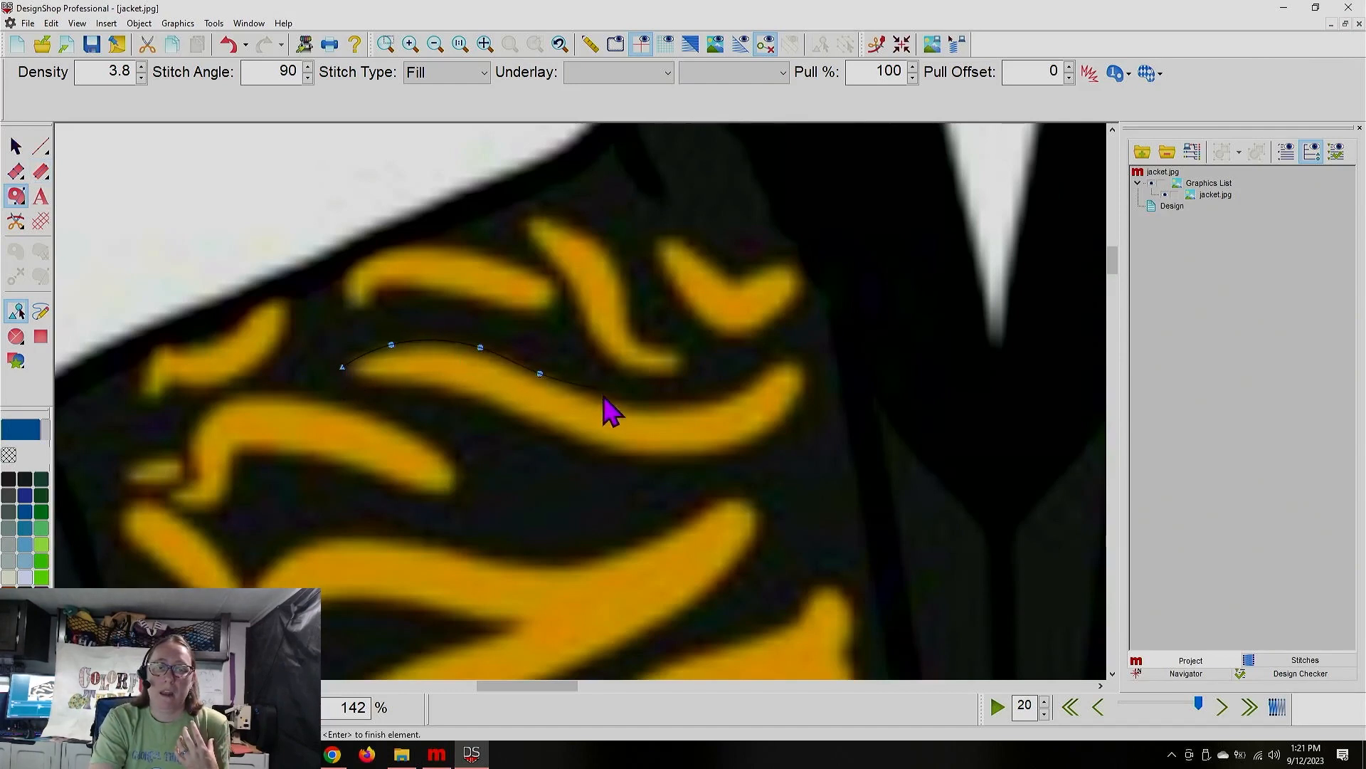
pyautogui.click(621, 403)
pyautogui.click(706, 401)
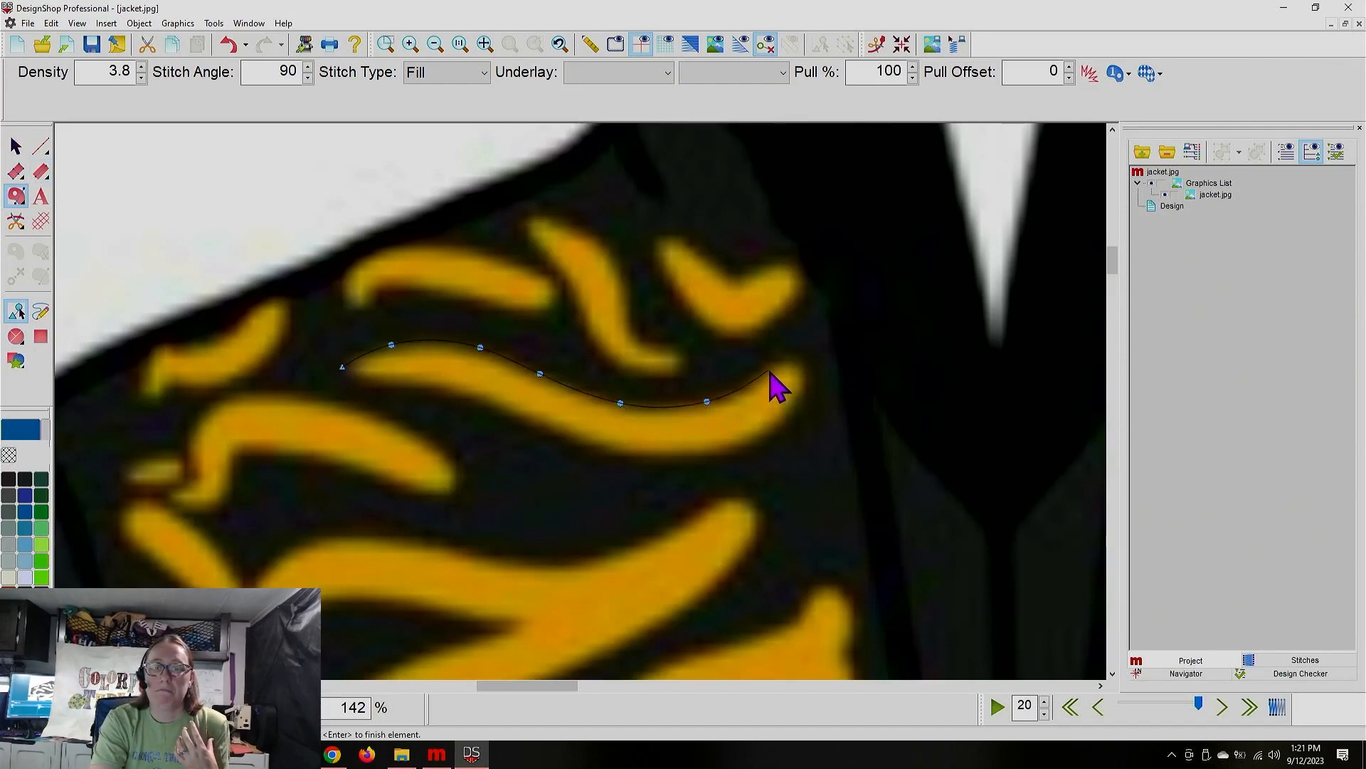
pyautogui.click(768, 369)
pyautogui.click(796, 364)
# Step: Trace back around the collar-side end and along the stripe's lower edge to close the fill outline at its starting tip
pyautogui.click(801, 403)
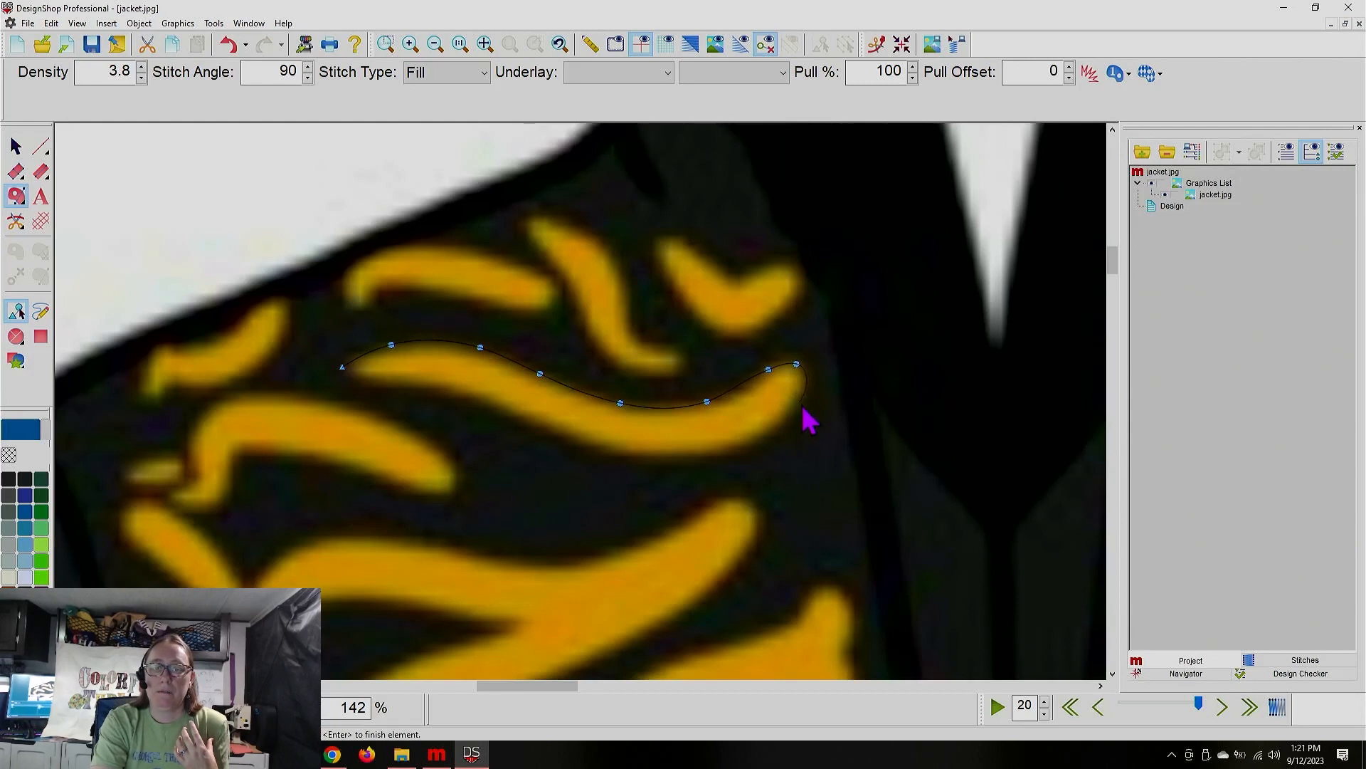
pyautogui.click(771, 436)
pyautogui.click(699, 459)
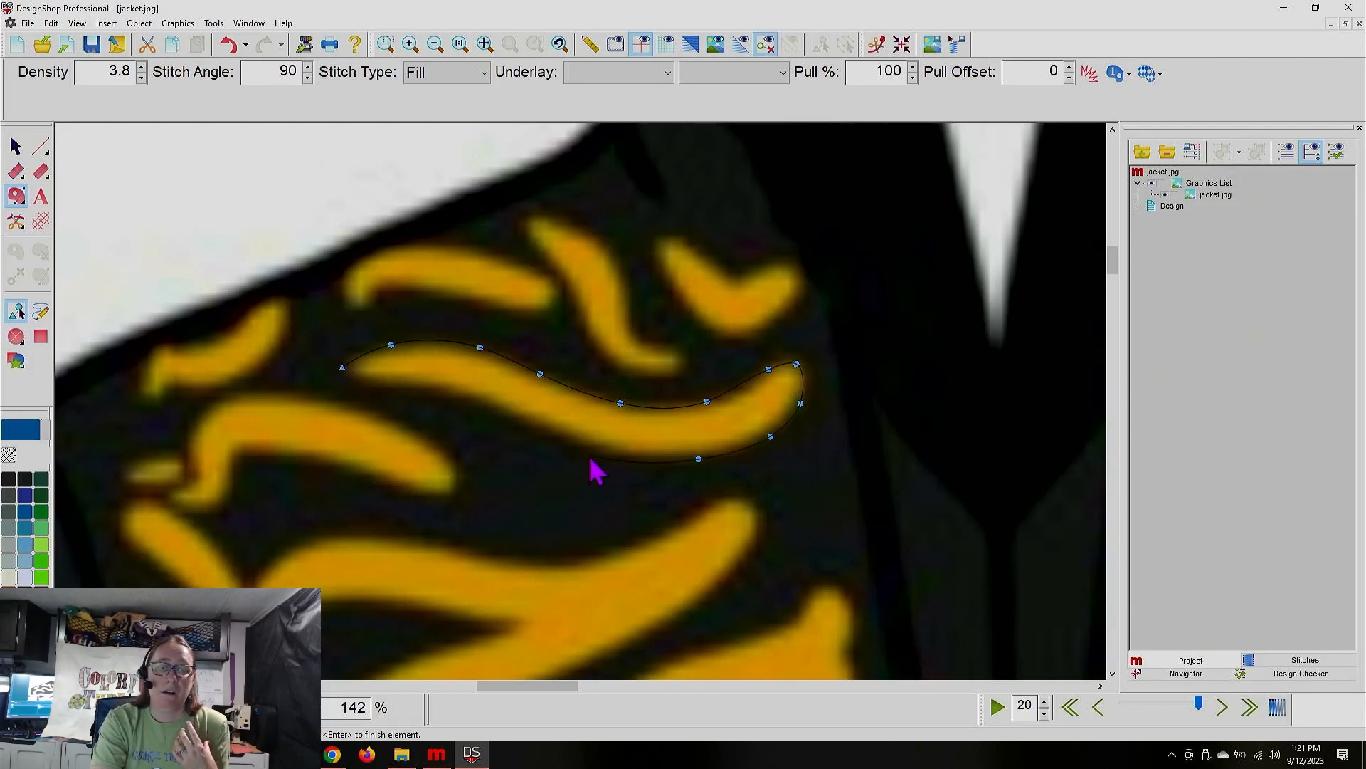
pyautogui.click(587, 447)
pyautogui.click(502, 417)
pyautogui.click(449, 388)
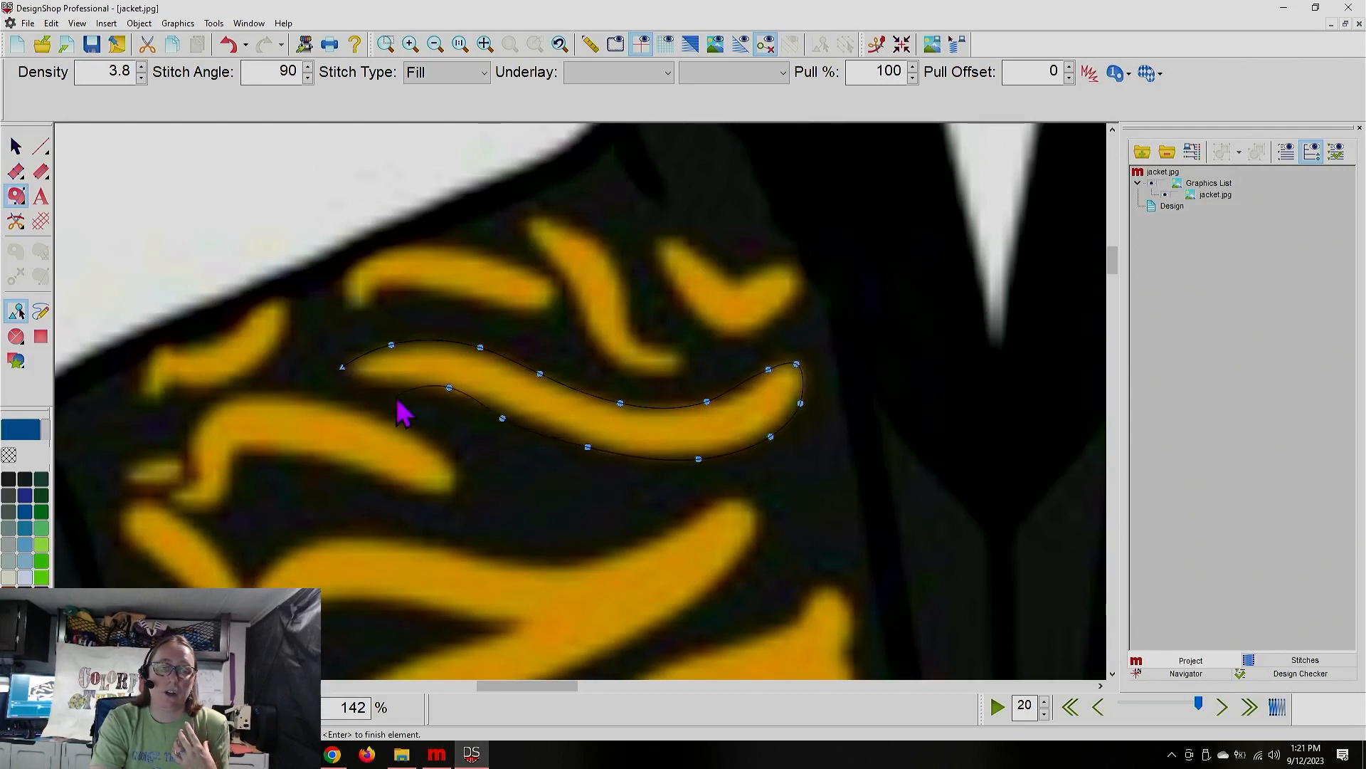
pyautogui.click(384, 383)
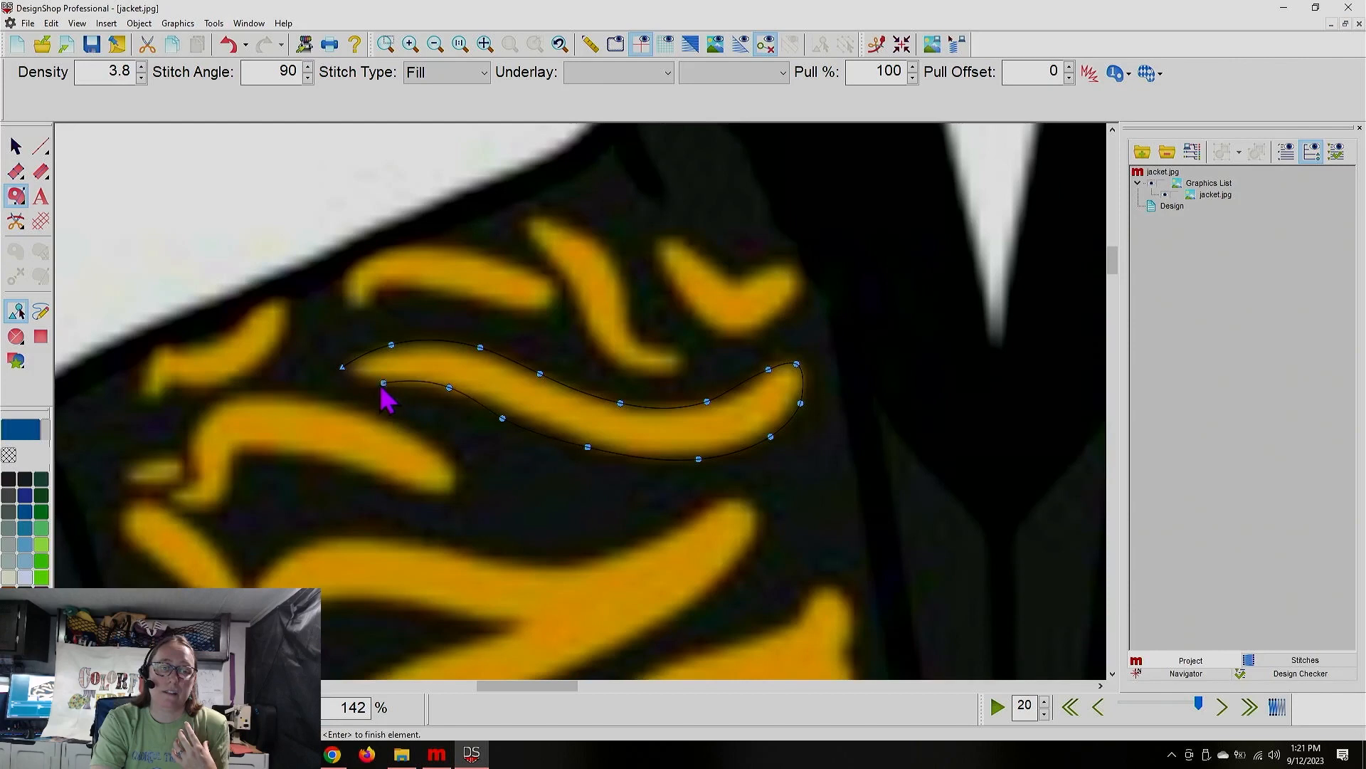
pyautogui.click(343, 370)
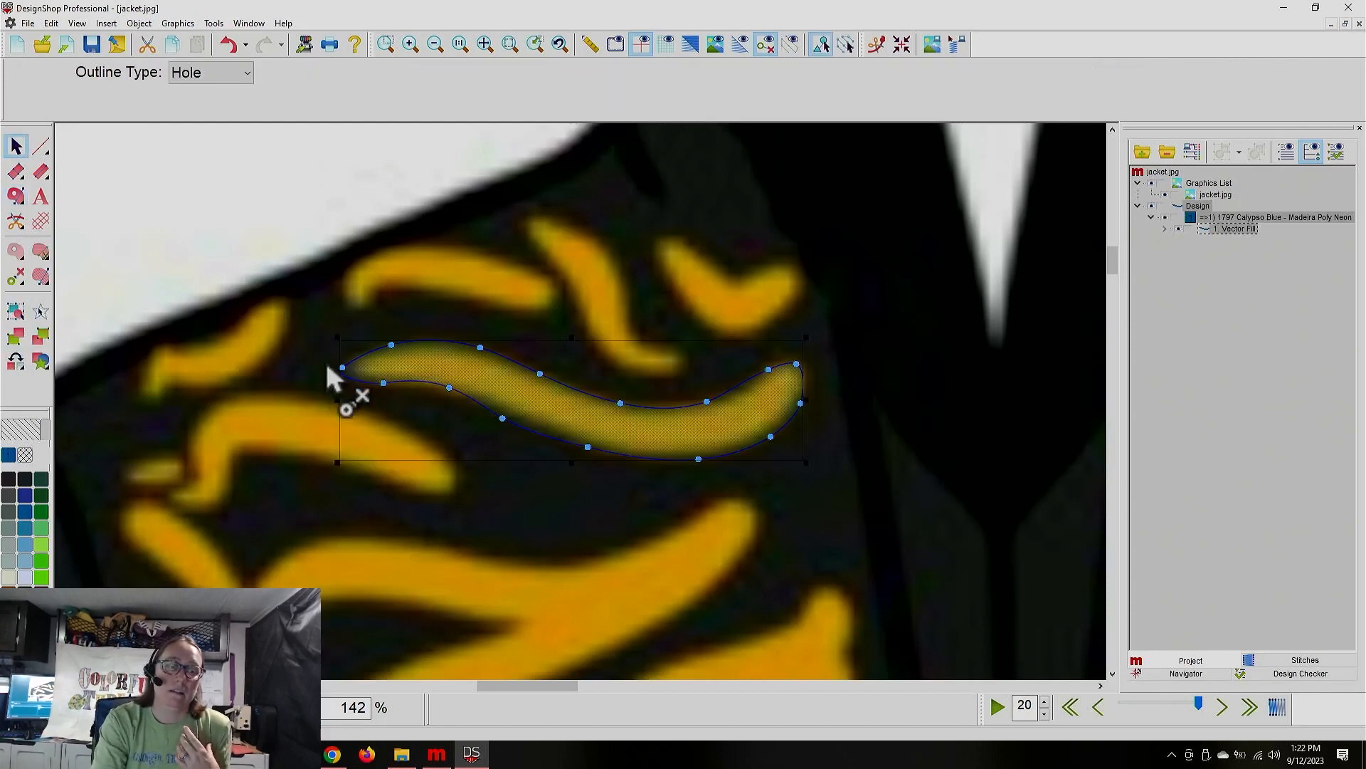
# Step: Place the fill's entry point at the shoulder-side tip, its exit point at the collar-side tip, and a near-vertical direction line across the shoulder-side end
pyautogui.click(332, 372)
pyautogui.click(807, 359)
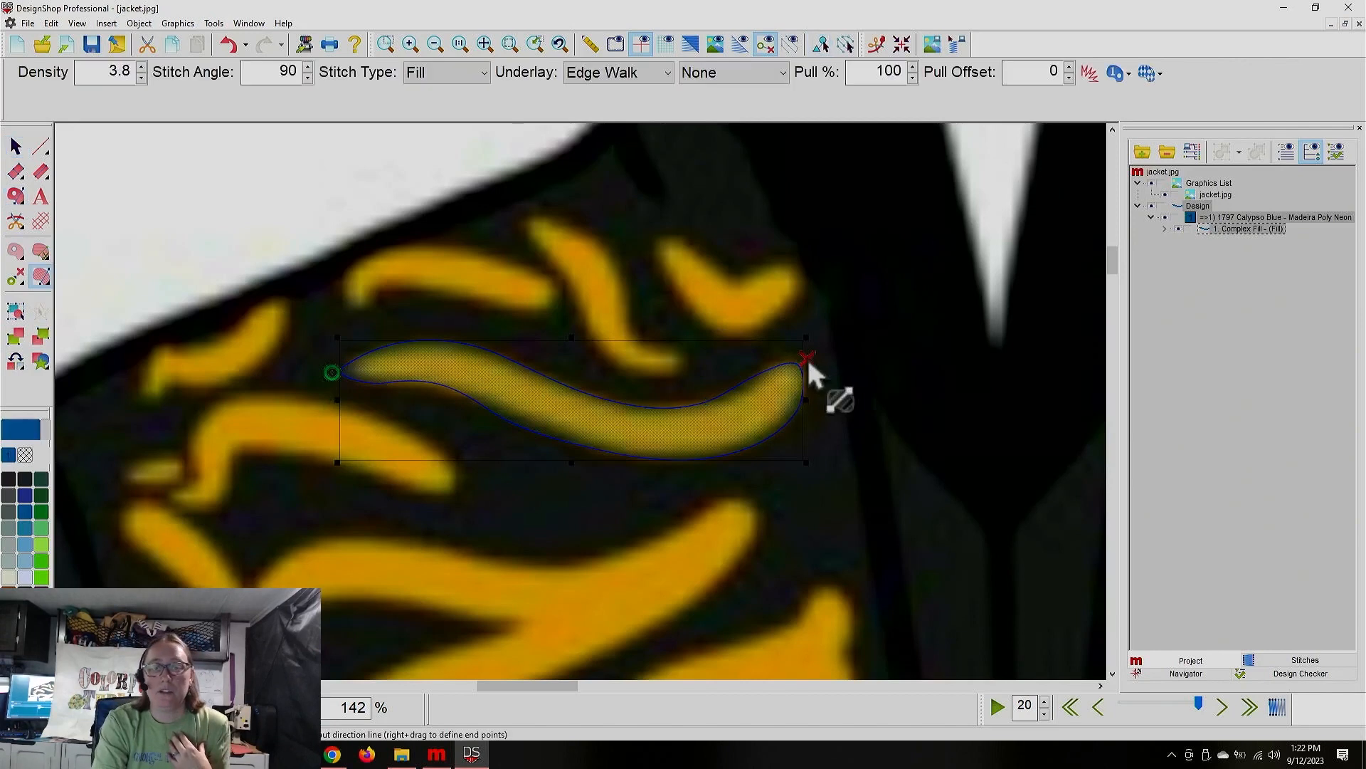
pyautogui.moveTo(400, 319); pyautogui.dragTo(405, 453)
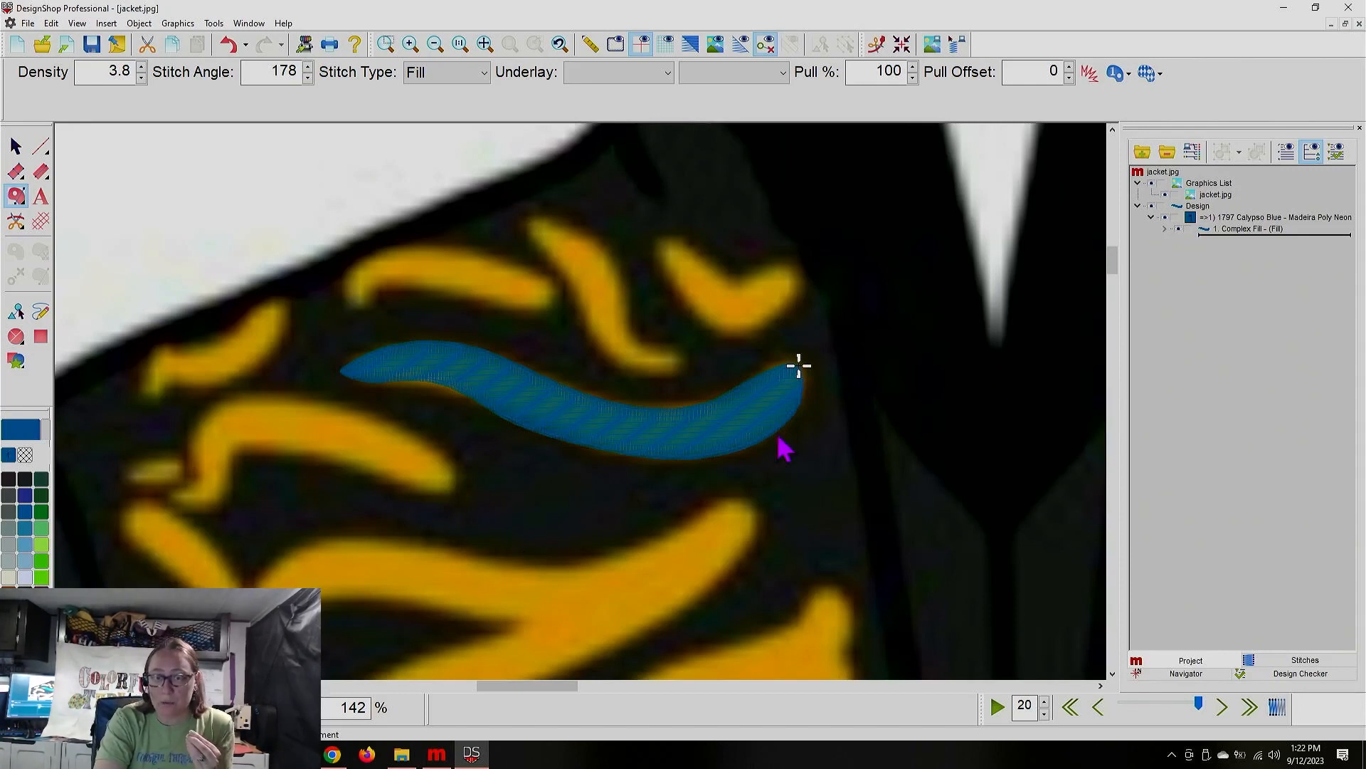
# Step: Select the blue complex fill and move the outline point at its collar-side tip slightly outward and down
pyautogui.click(1227, 228)
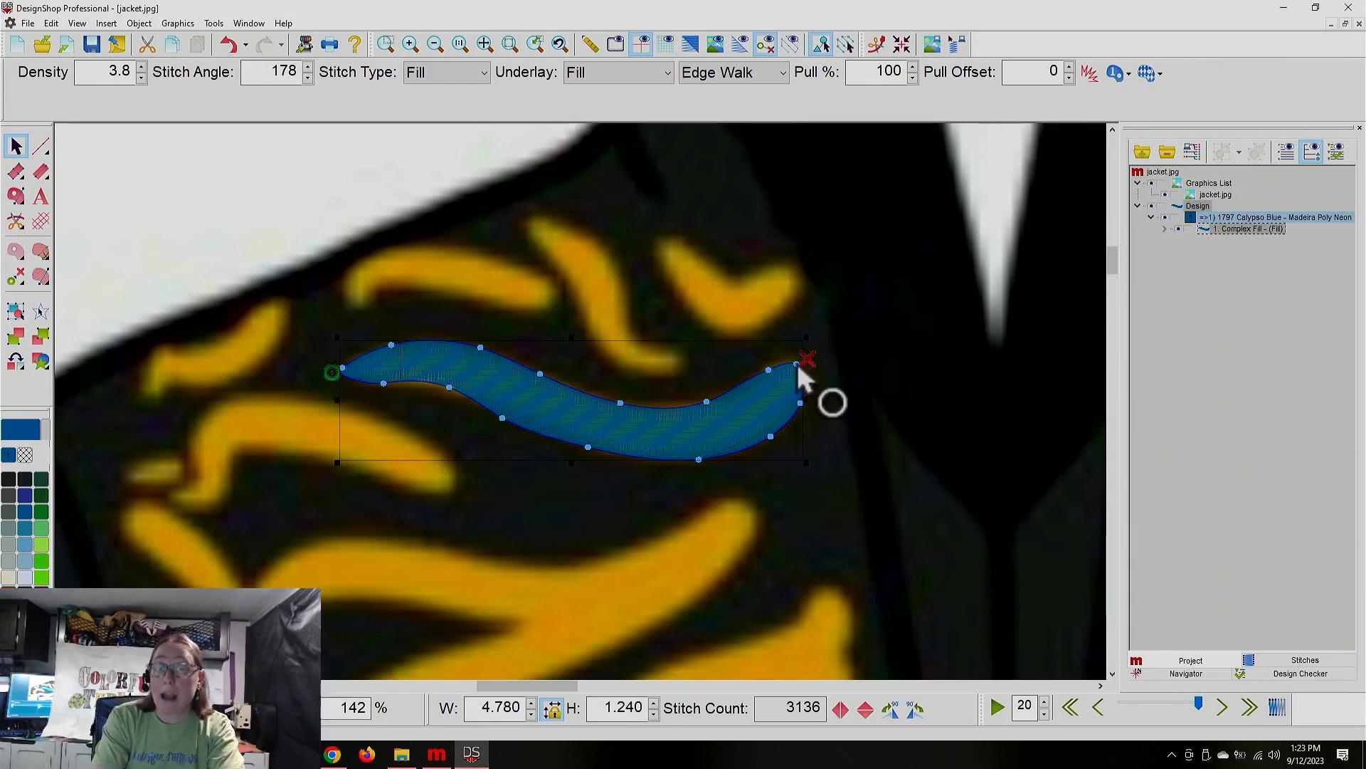
pyautogui.click(798, 366)
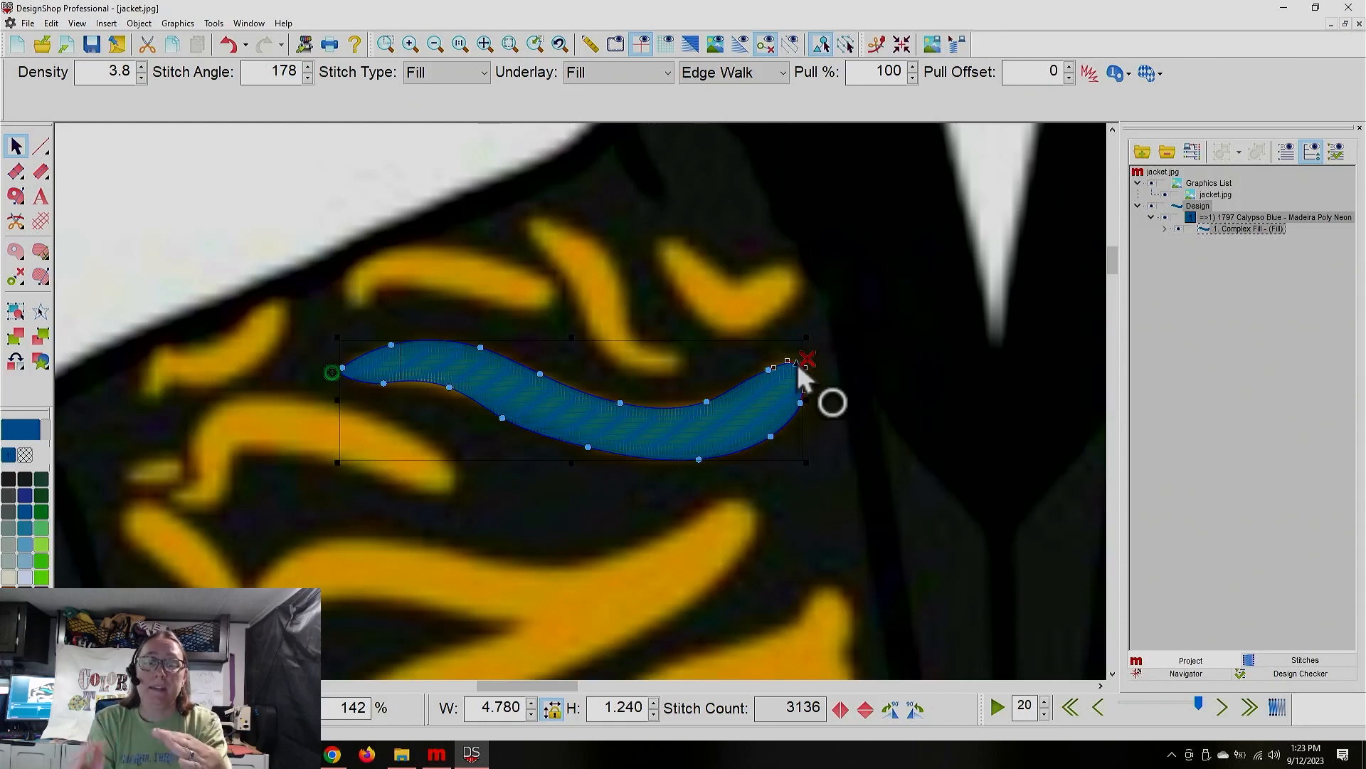
pyautogui.moveTo(798, 365); pyautogui.dragTo(809, 378)
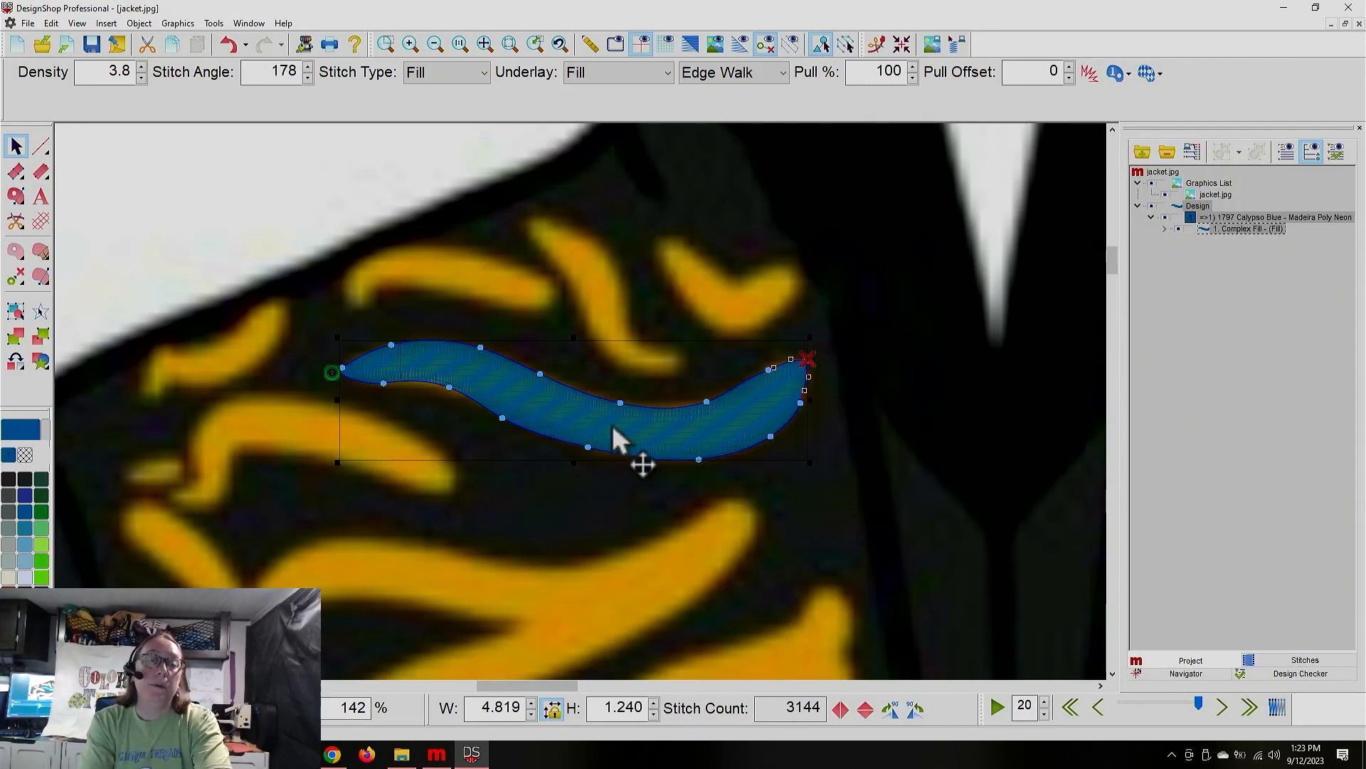
# Step: Hide the jacket graphic, tilt the fill's direction line to 174 degrees, and add direction lines near the collar-side tip and across the middle
pyautogui.click(1165, 196)
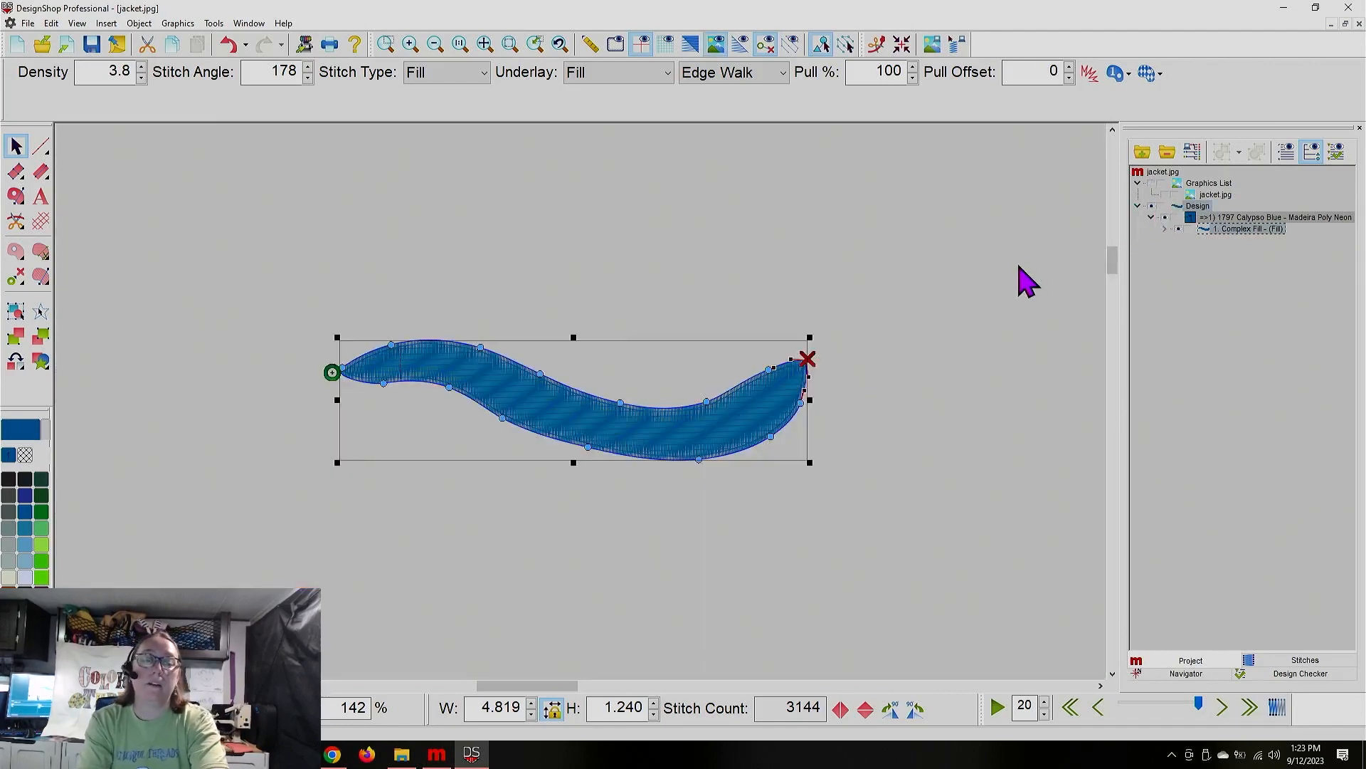
pyautogui.click(510, 45)
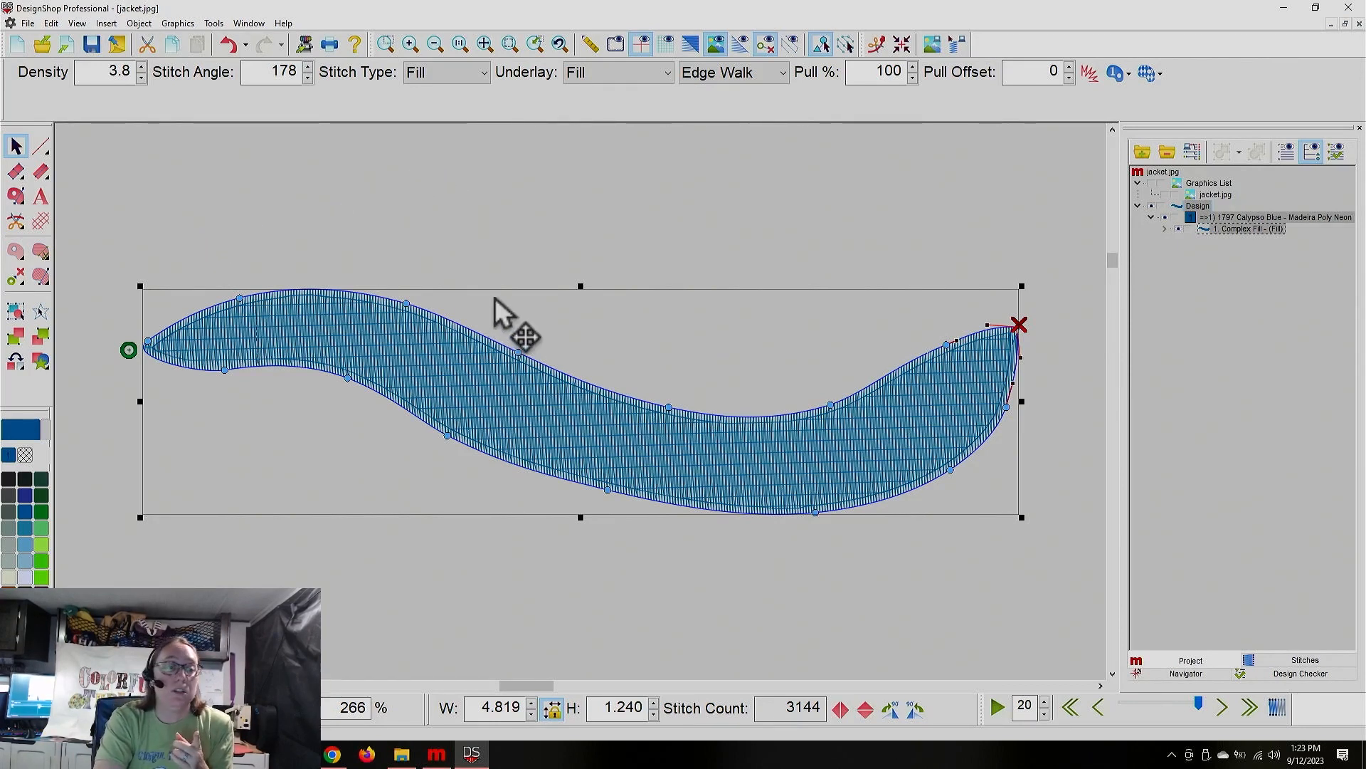
pyautogui.click(41, 277)
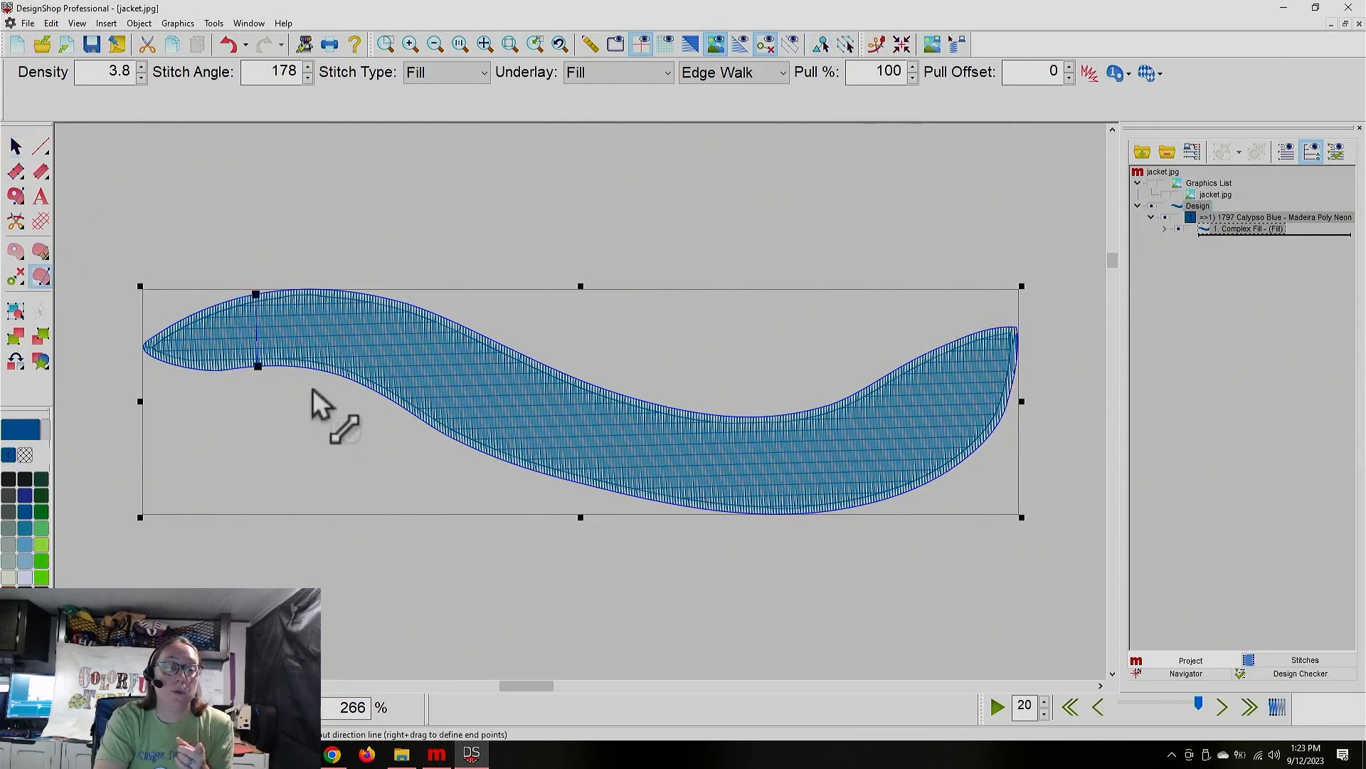
pyautogui.moveTo(258, 368); pyautogui.dragTo(264, 367)
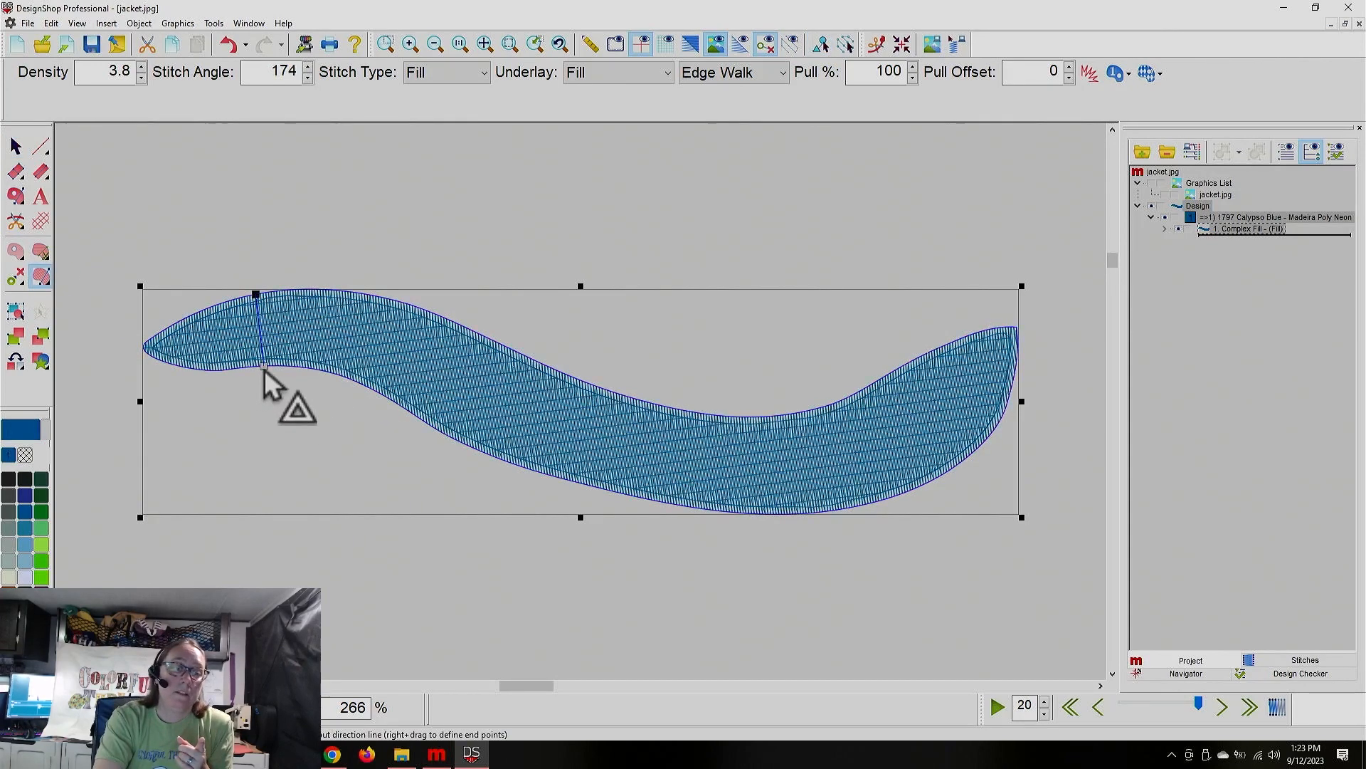
pyautogui.click(1047, 424)
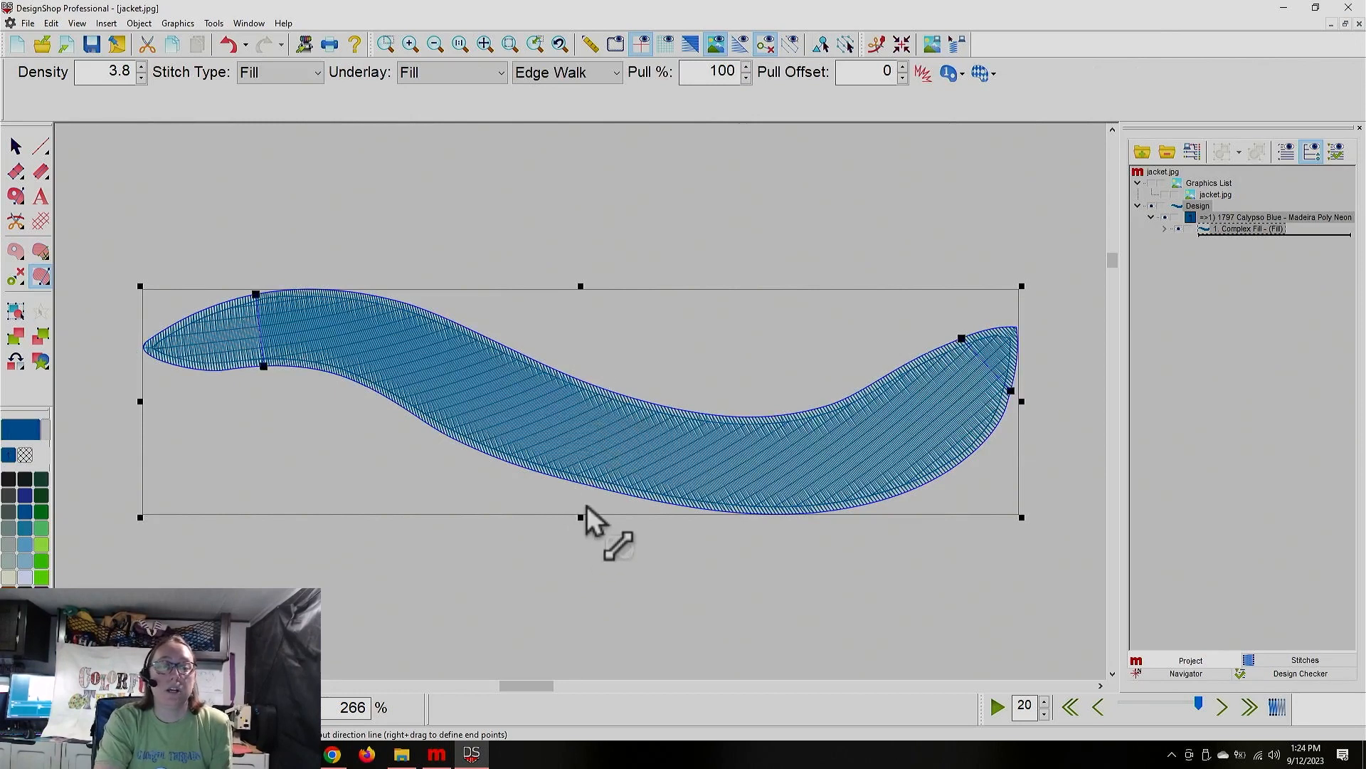
pyautogui.click(598, 527)
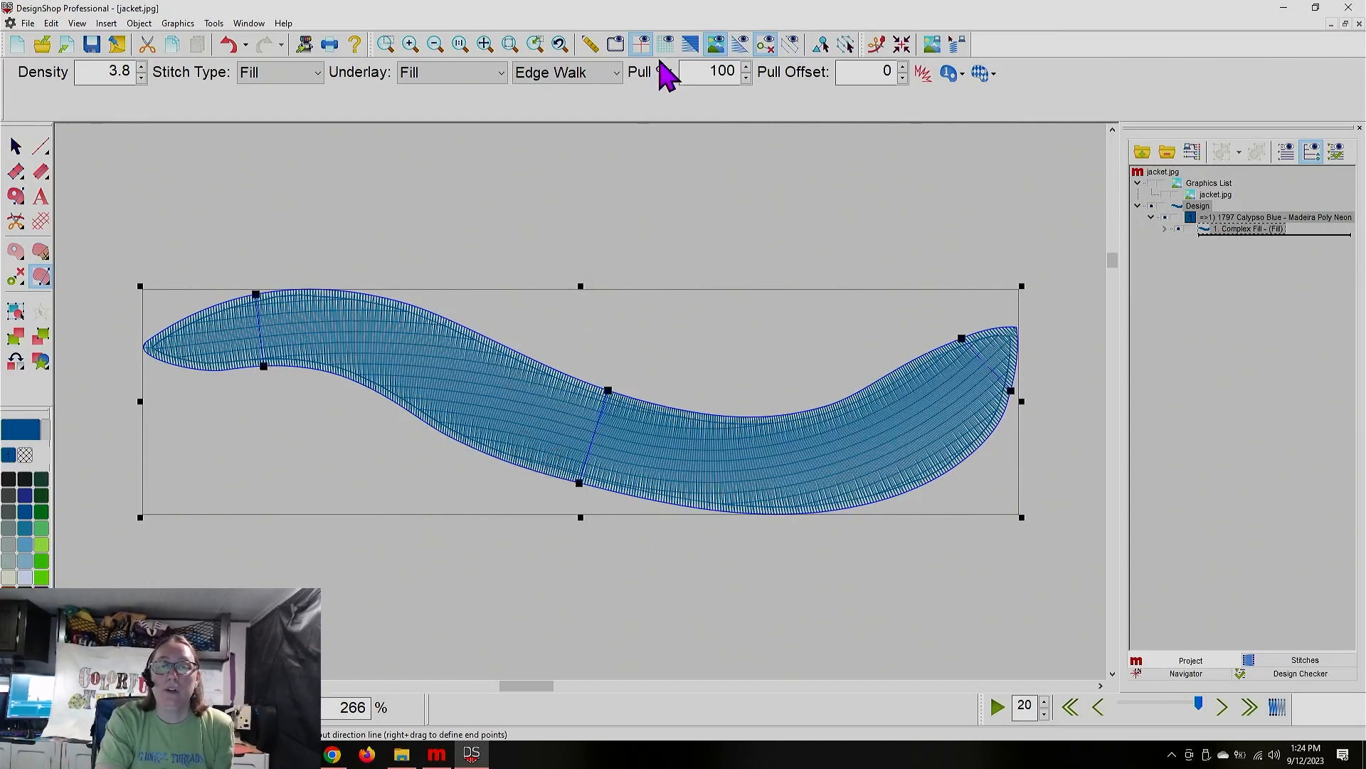
# Step: Show the fill in 3D, measure its width beside the middle direction line, and put the ruler away
pyautogui.click(690, 45)
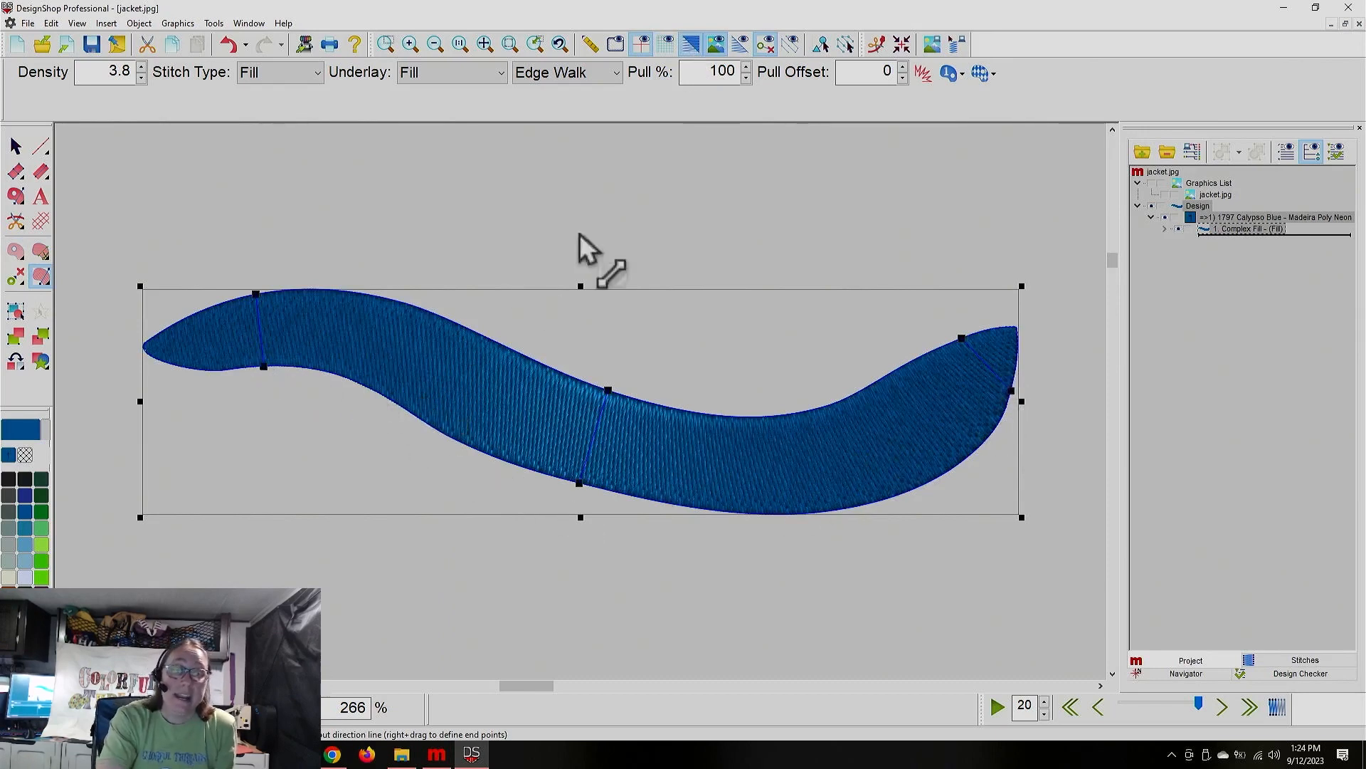
pyautogui.click(595, 49)
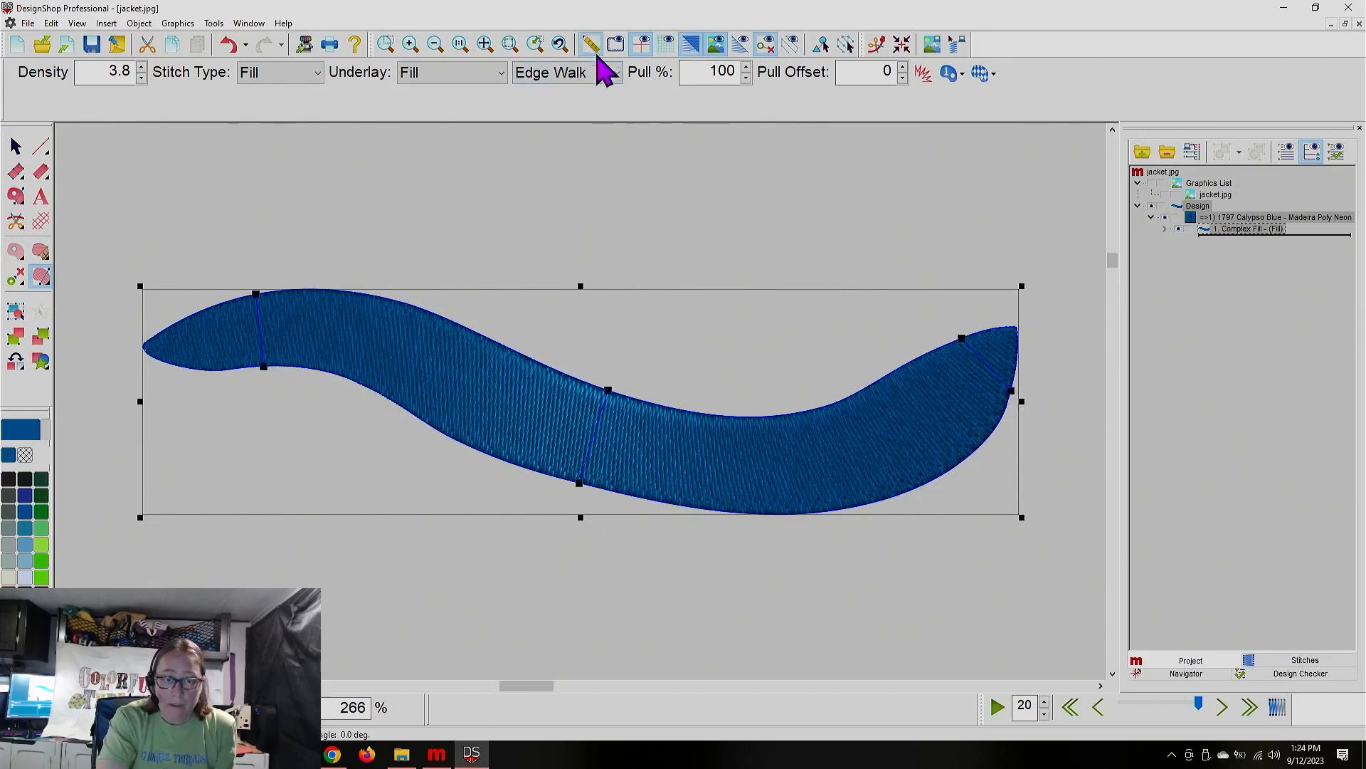
pyautogui.moveTo(598, 387); pyautogui.dragTo(571, 482)
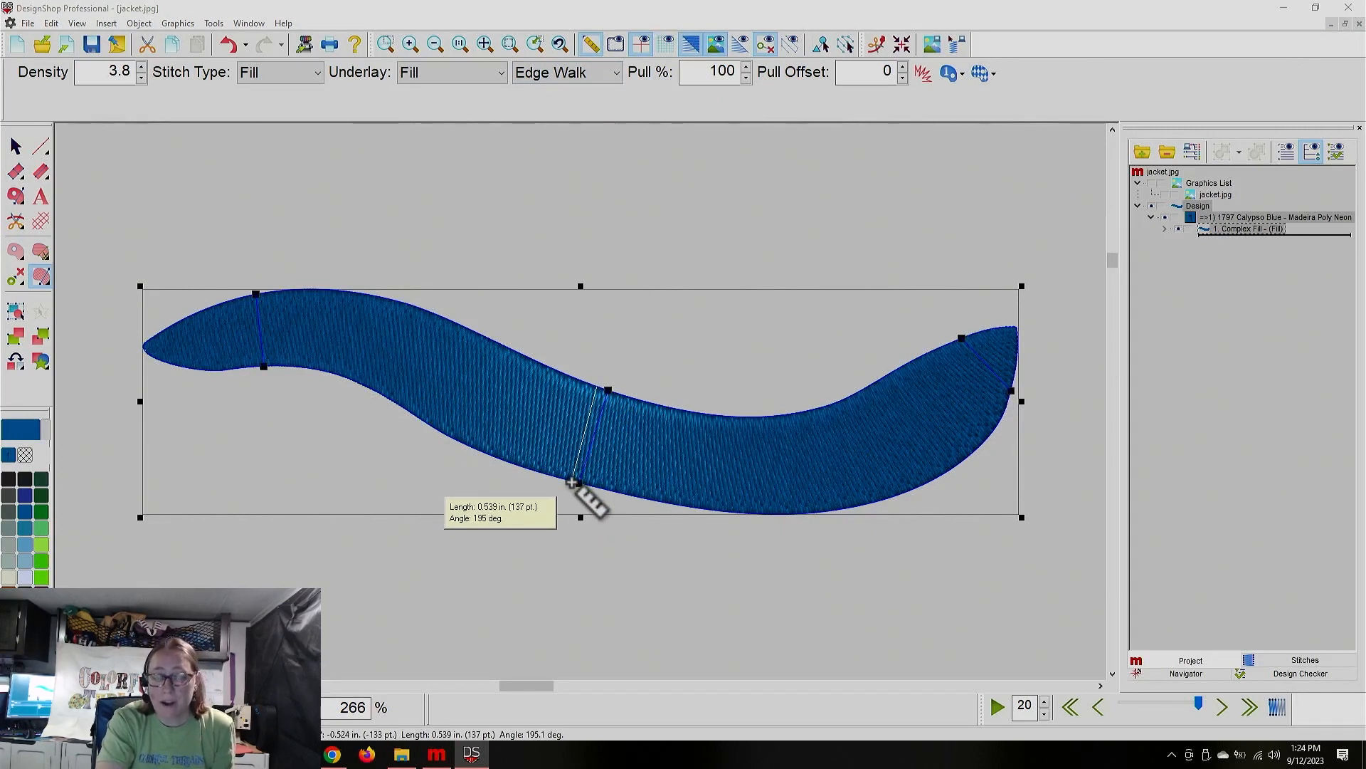
pyautogui.moveTo(571, 482); pyautogui.dragTo(572, 482)
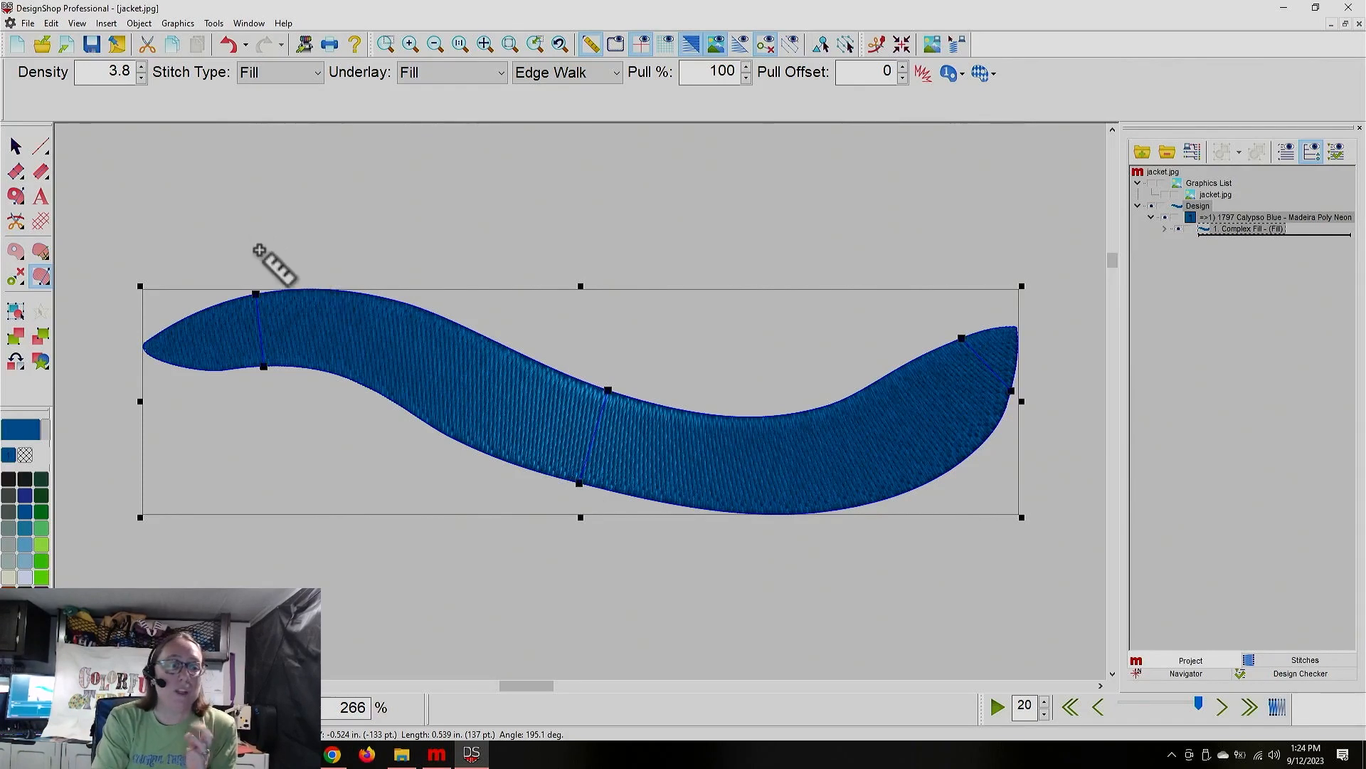
pyautogui.click(590, 44)
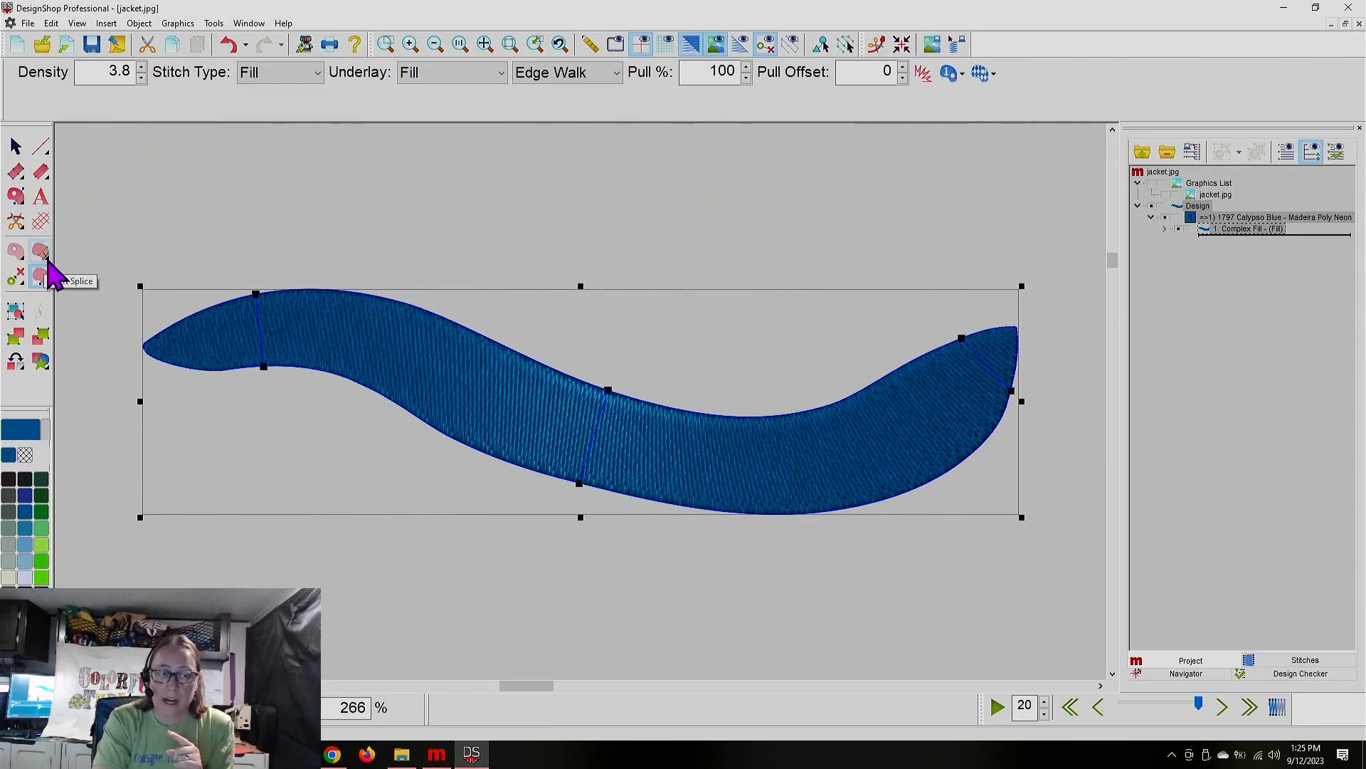
# Step: Draw a curved Split line lengthwise through the middle of the fill, ending just short of both tips, and regenerate the stitches
pyautogui.click(44, 257)
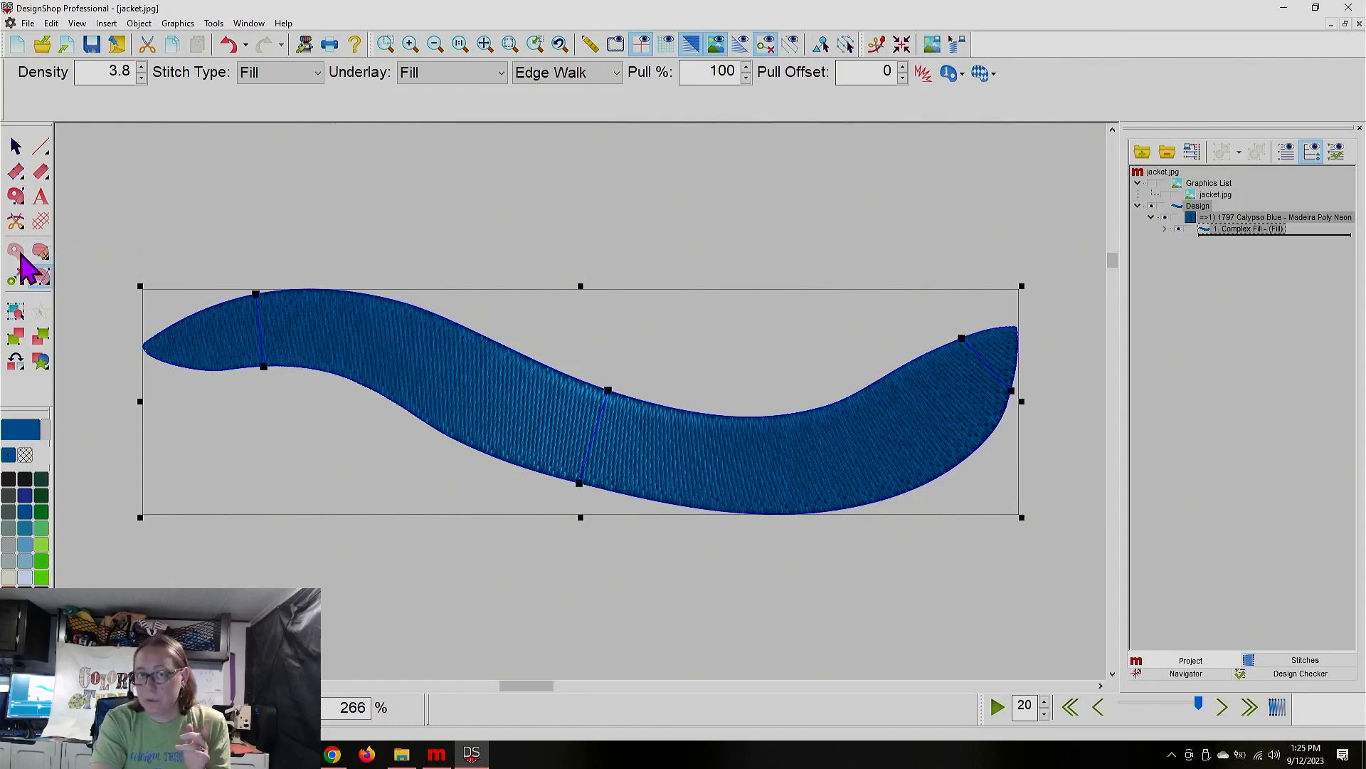
pyautogui.moveTo(22, 266)
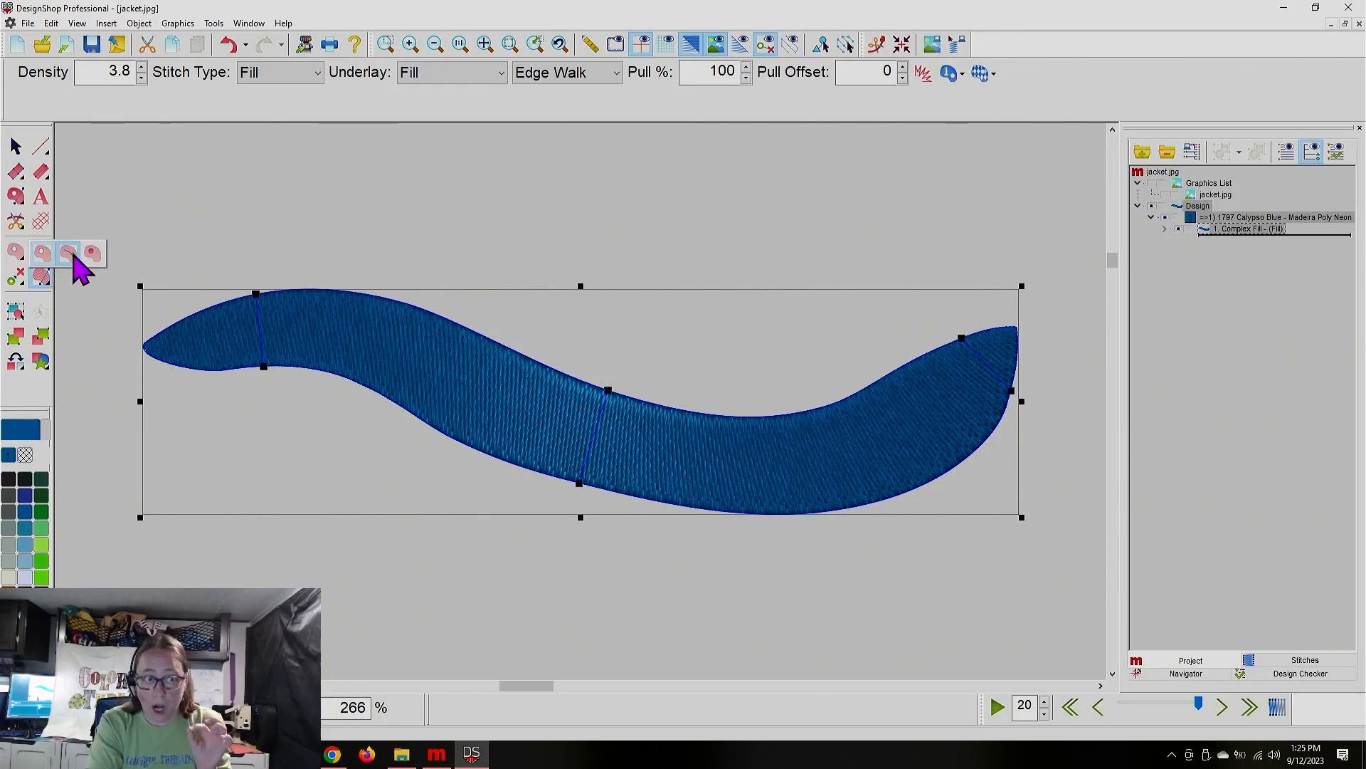
pyautogui.click(71, 253)
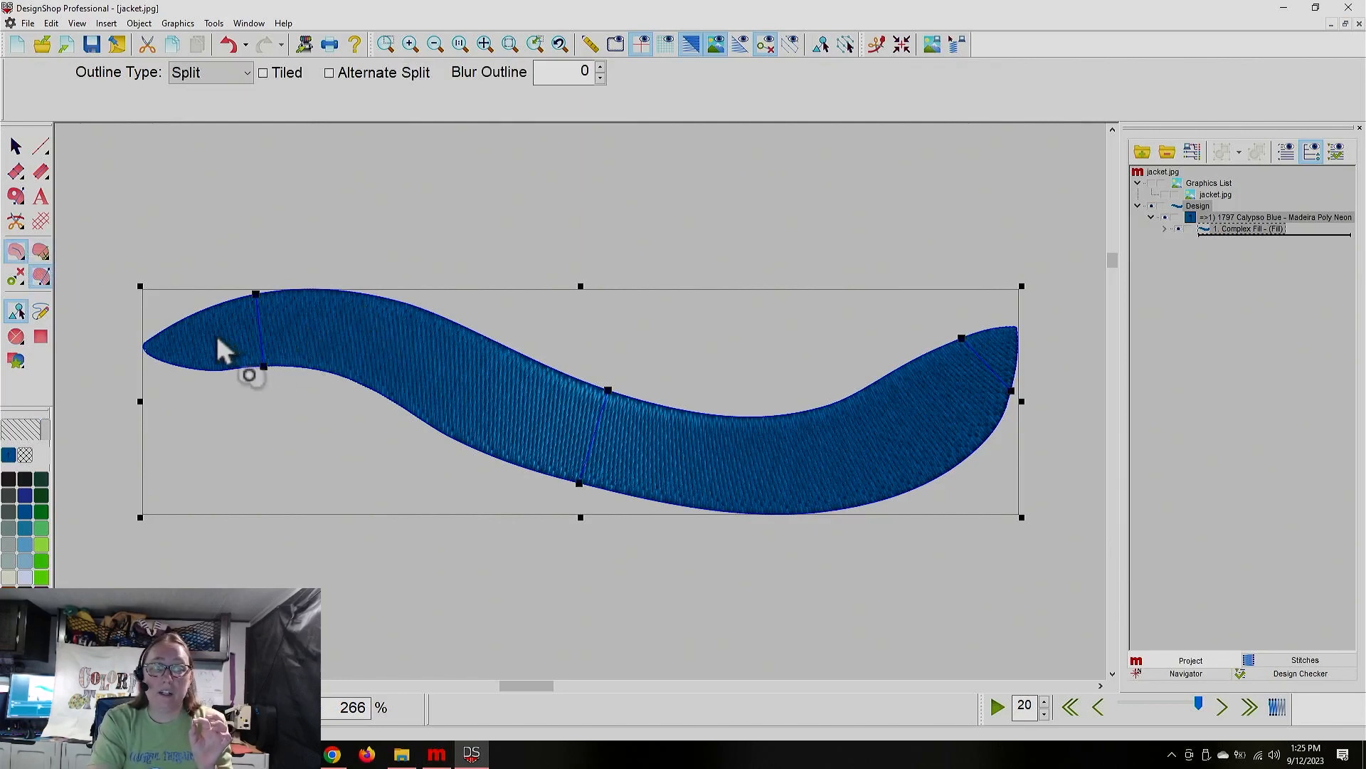
pyautogui.click(193, 339)
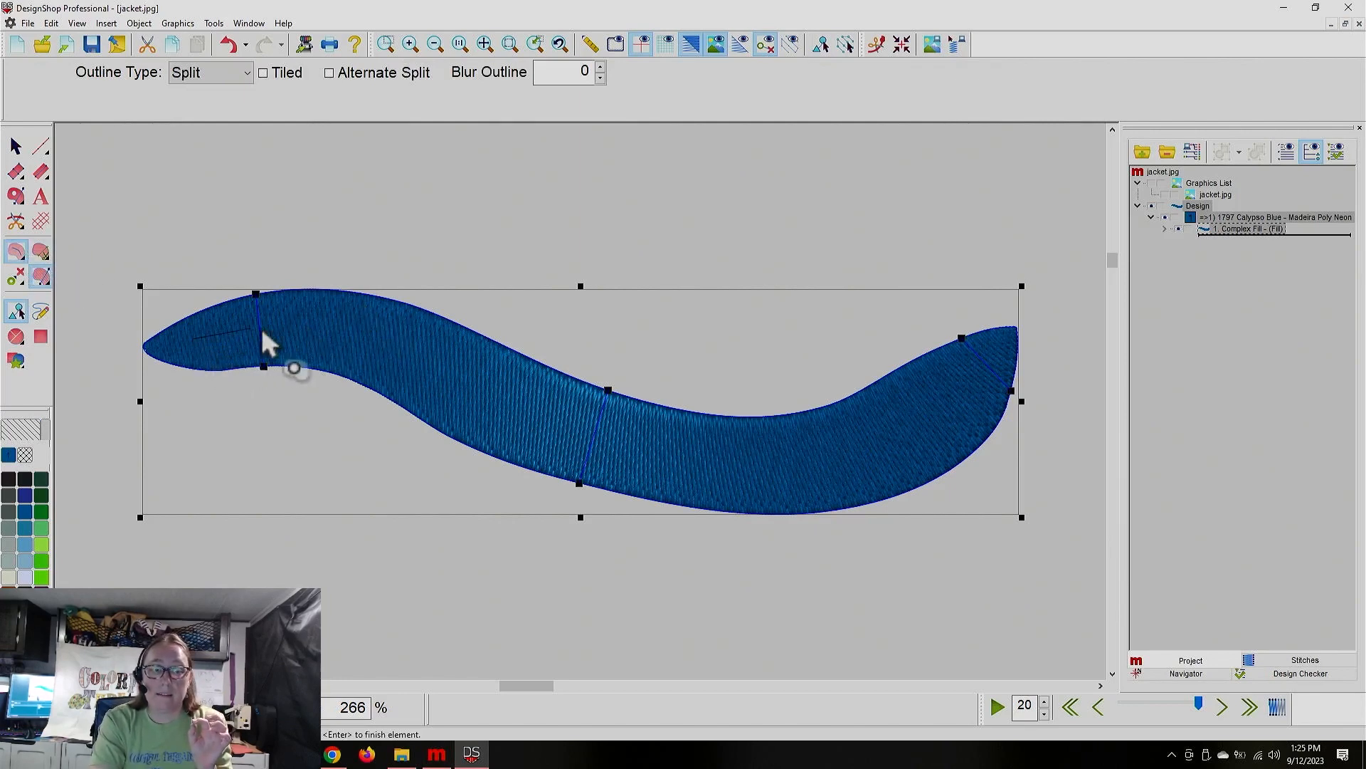
pyautogui.rightClick(301, 326)
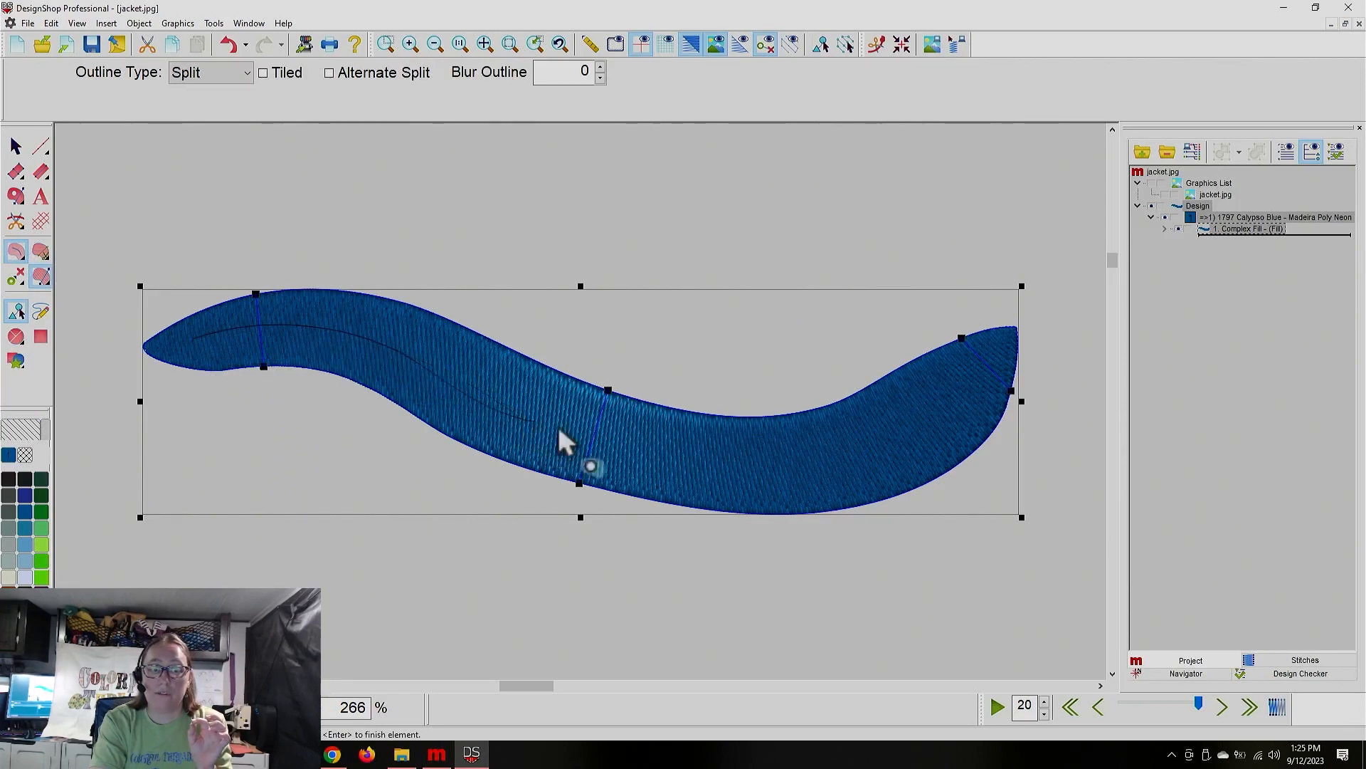
pyautogui.rightClick(682, 466)
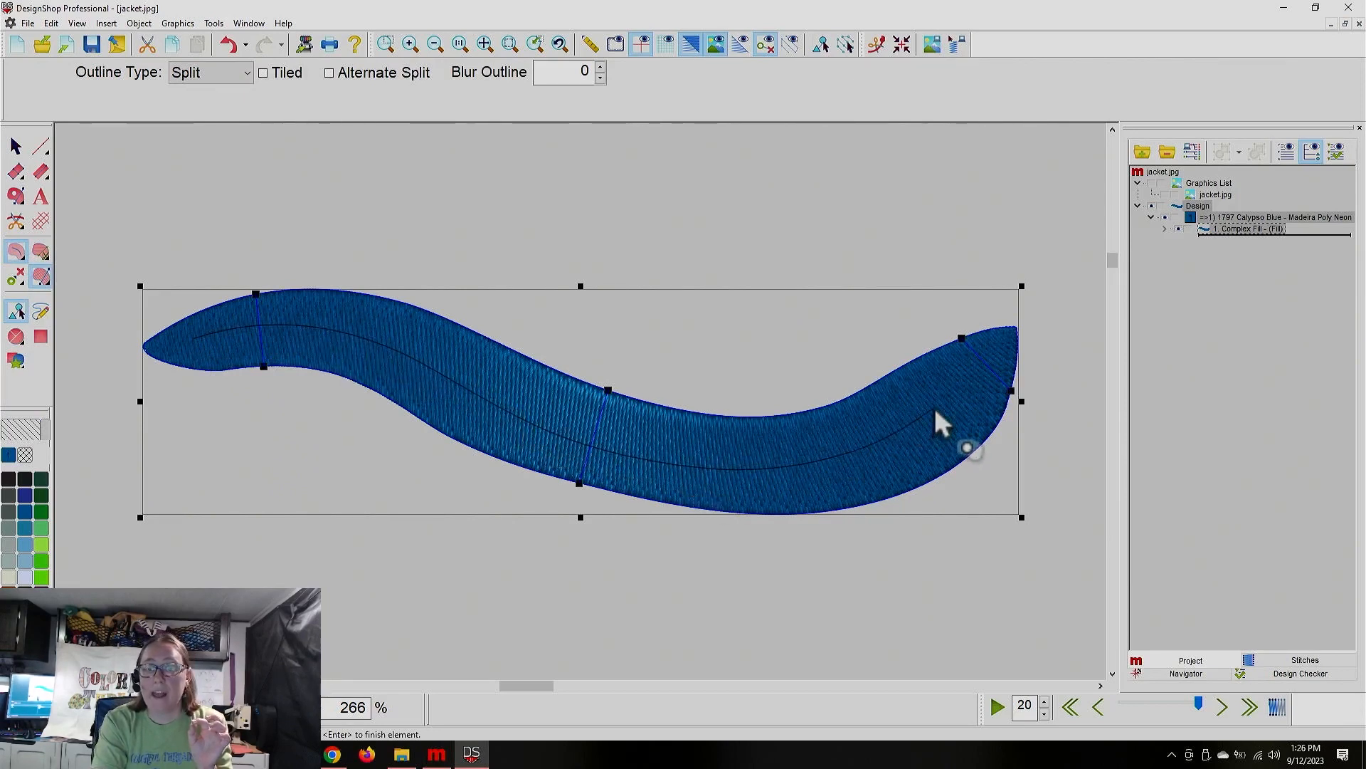
pyautogui.click(998, 363)
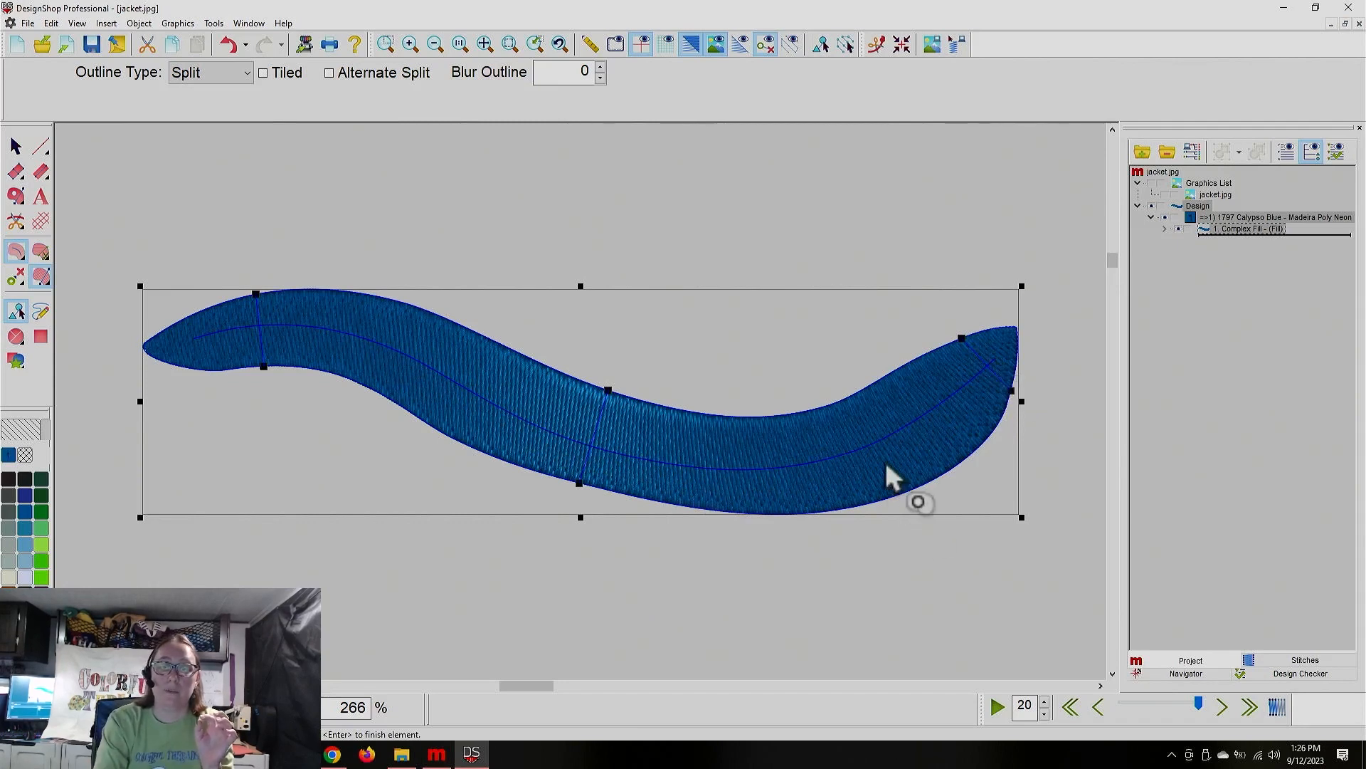
pyautogui.press('Return')
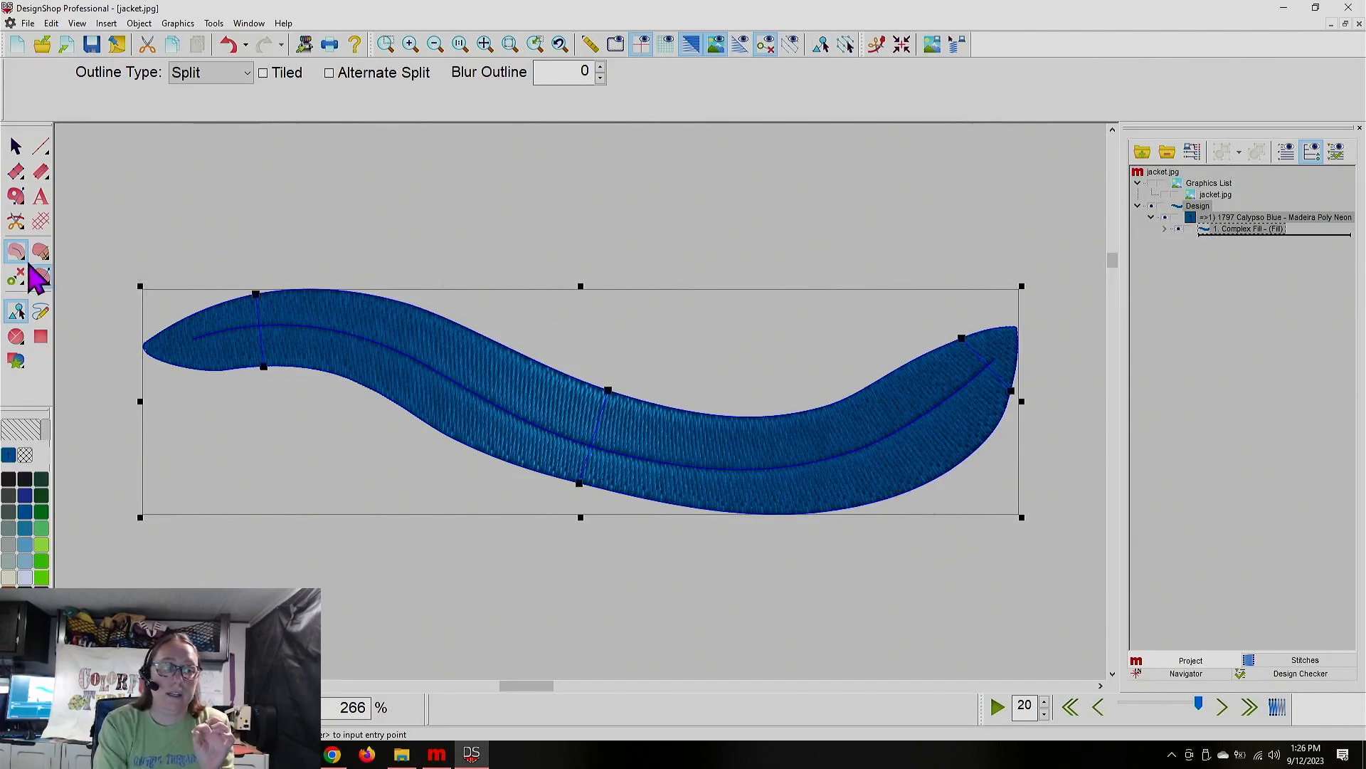
pyautogui.press('Return')
pyautogui.click(16, 148)
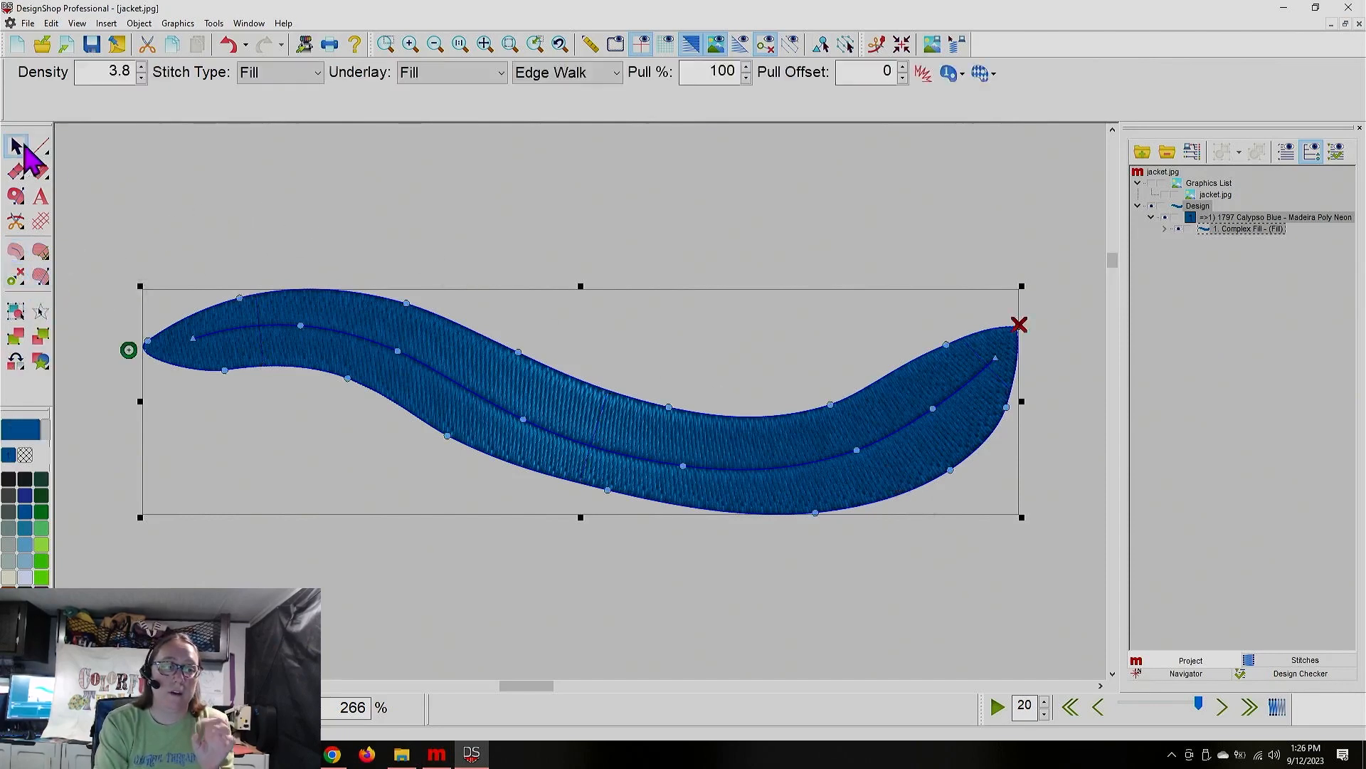
# Step: Open the properties of the blue complex fill and load the Common Auto Split preset for its top stitching
pyautogui.click(360, 189)
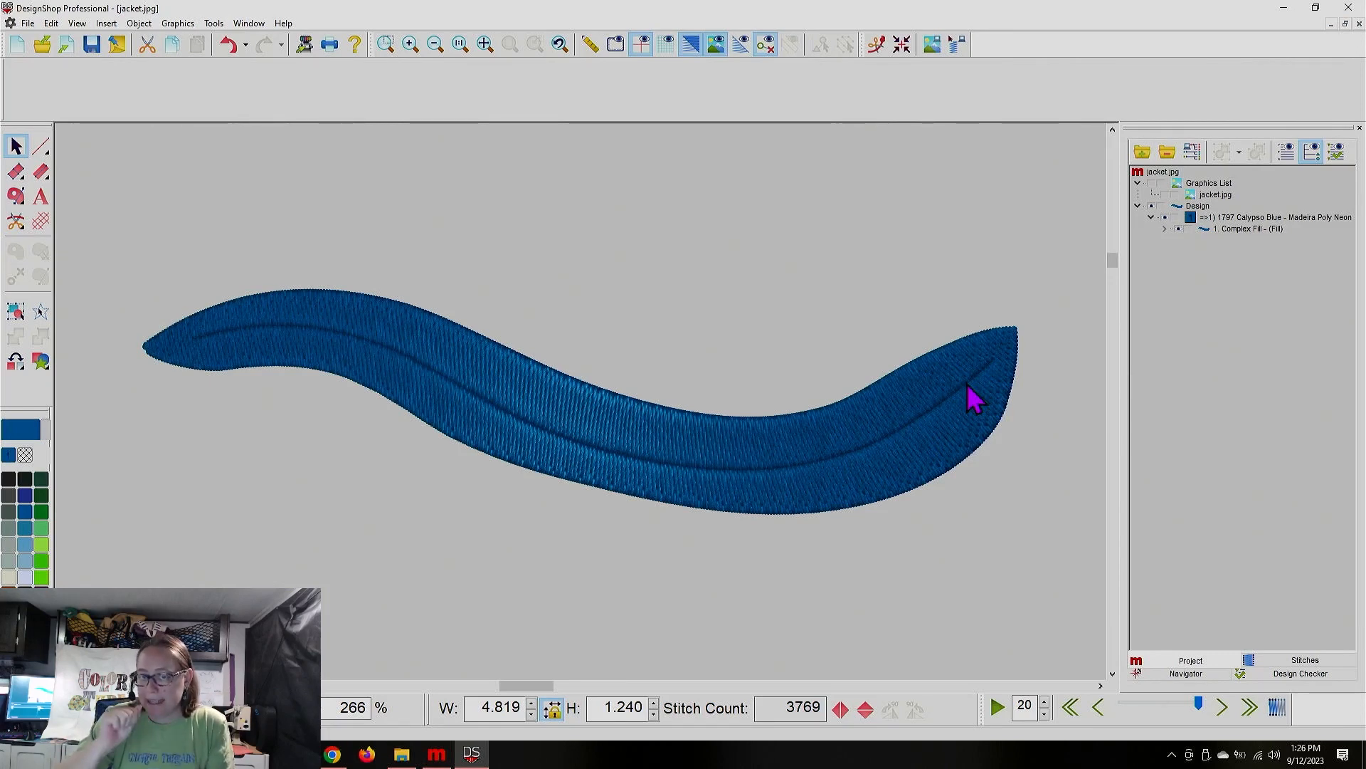
pyautogui.click(1238, 231)
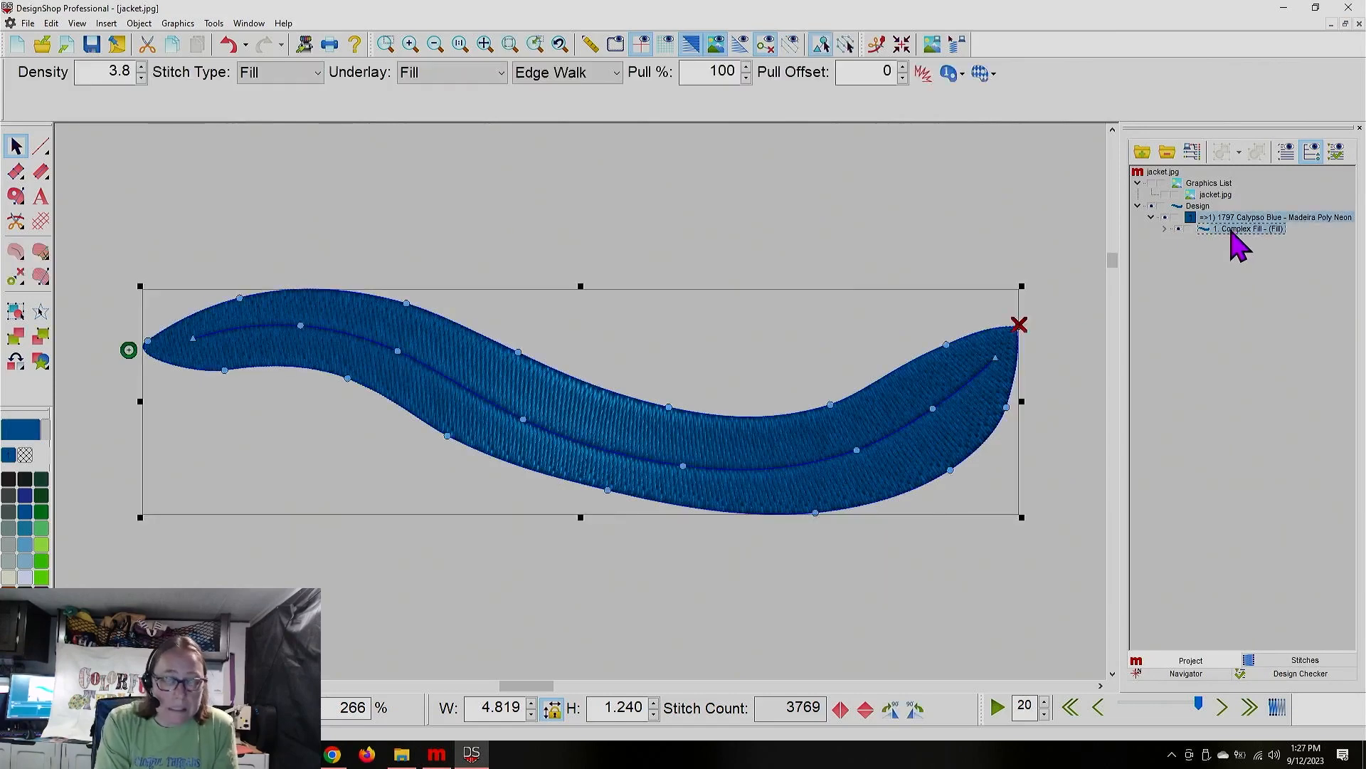
pyautogui.rightClick(1233, 234)
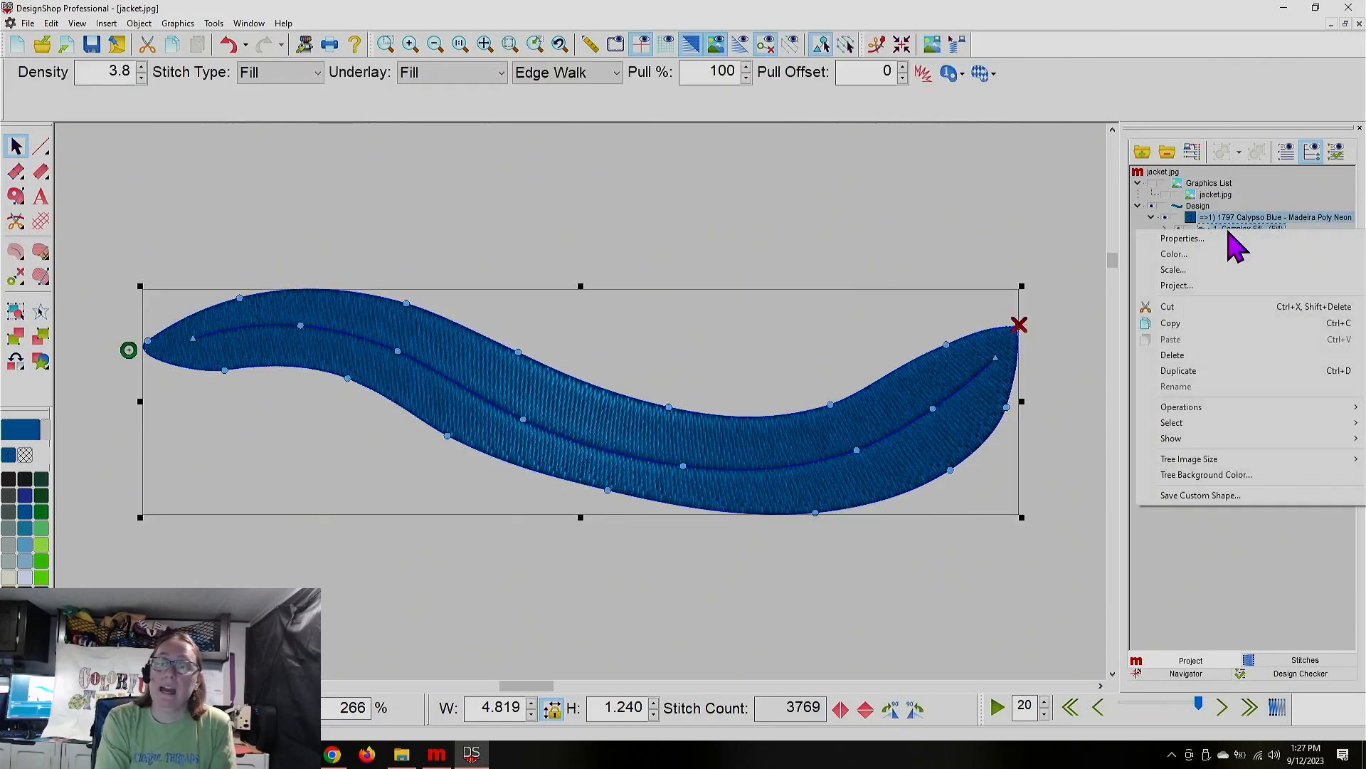
pyautogui.click(1190, 238)
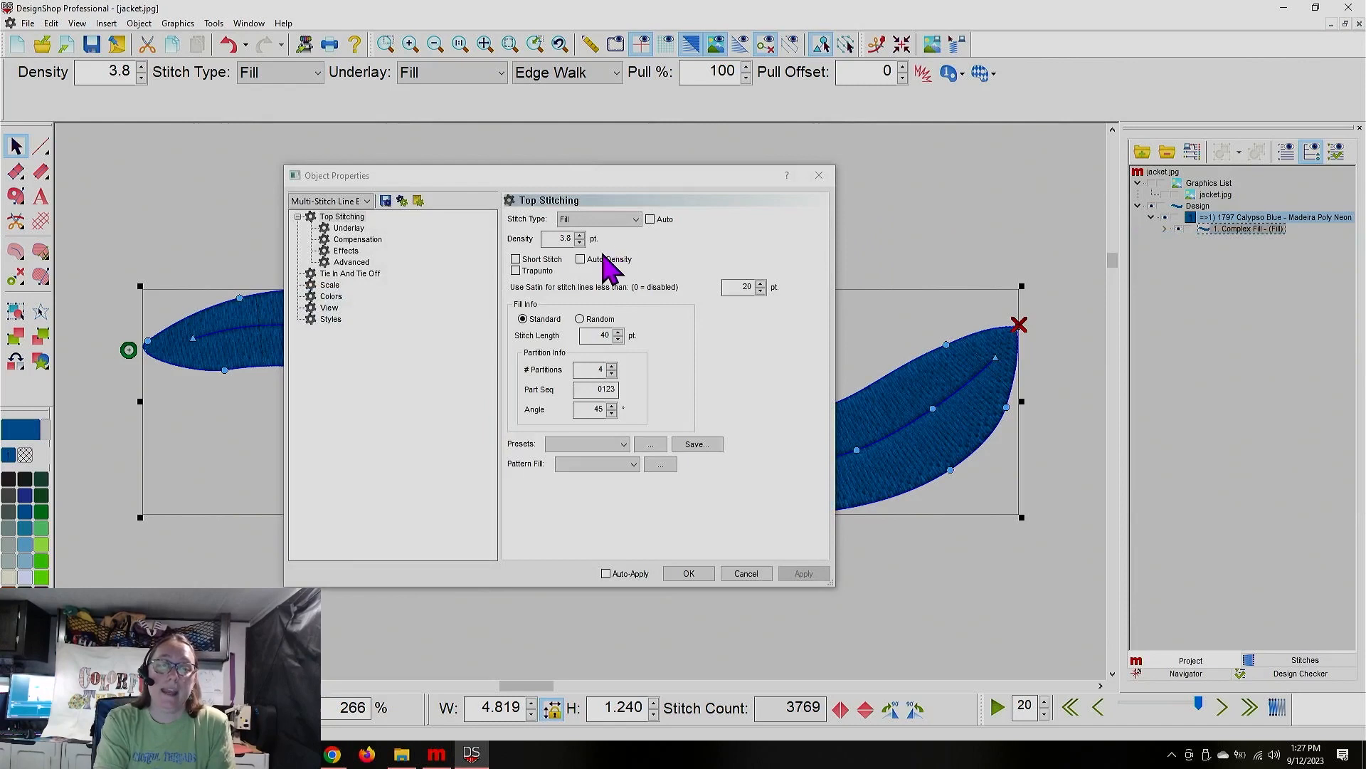
pyautogui.click(636, 219)
pyautogui.click(639, 220)
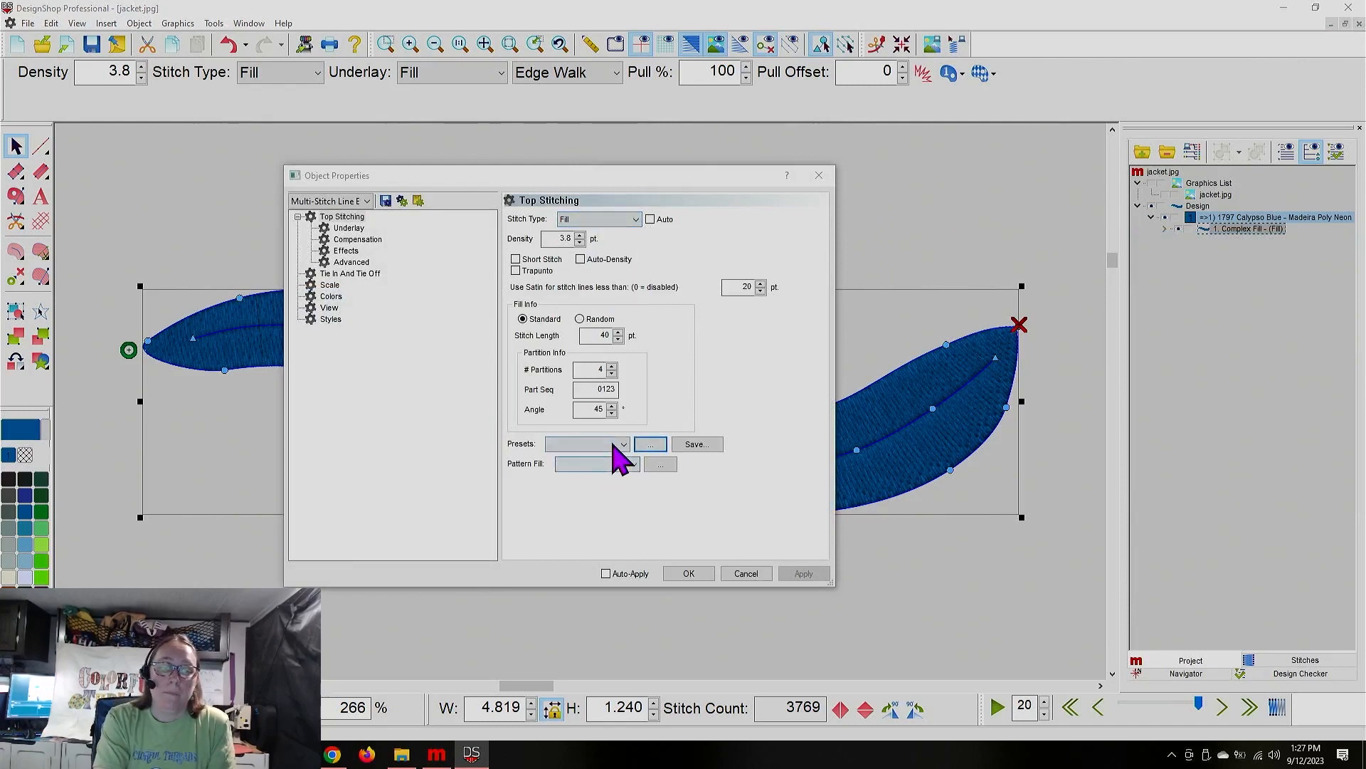
pyautogui.click(622, 444)
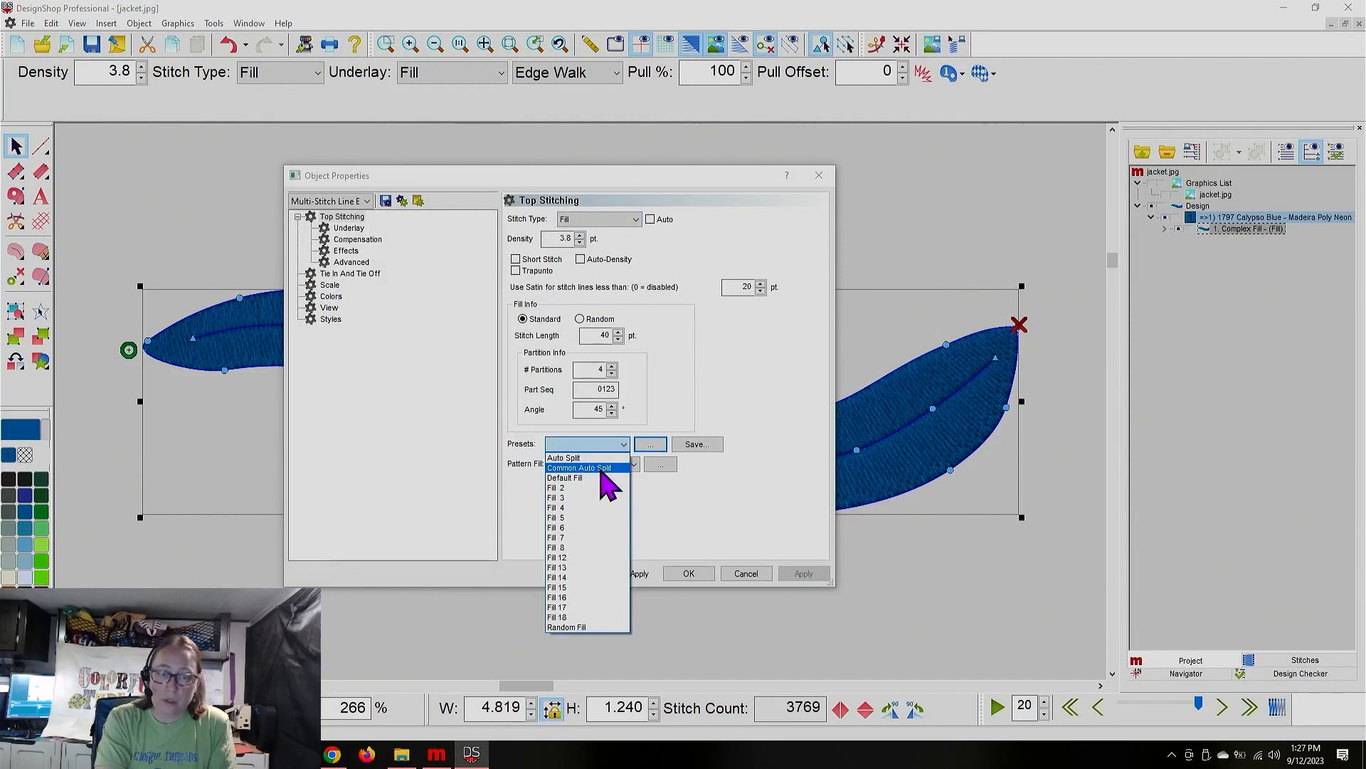
pyautogui.click(602, 469)
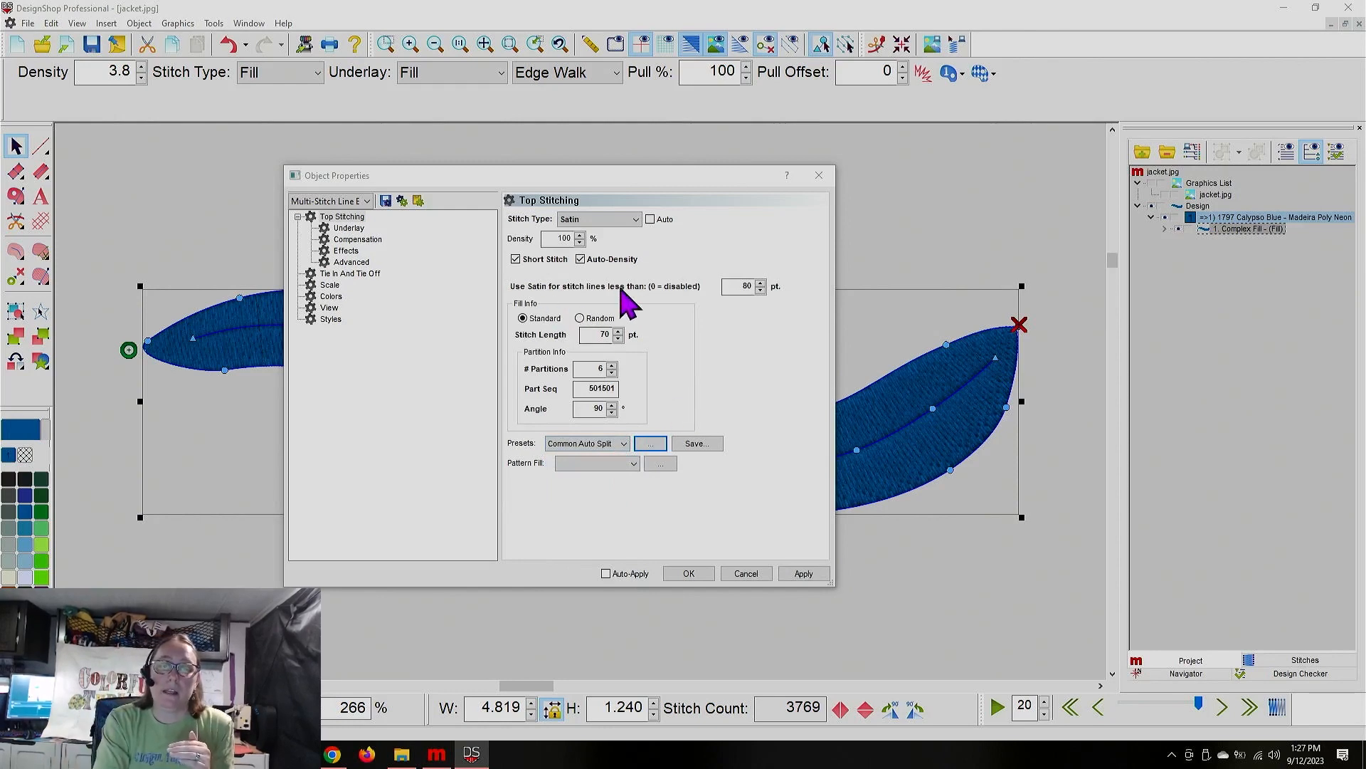
# Step: Set the fill's threshold for using satin on short stitch lines to 0 pt and apply the top stitching settings
pyautogui.doubleClick(740, 285)
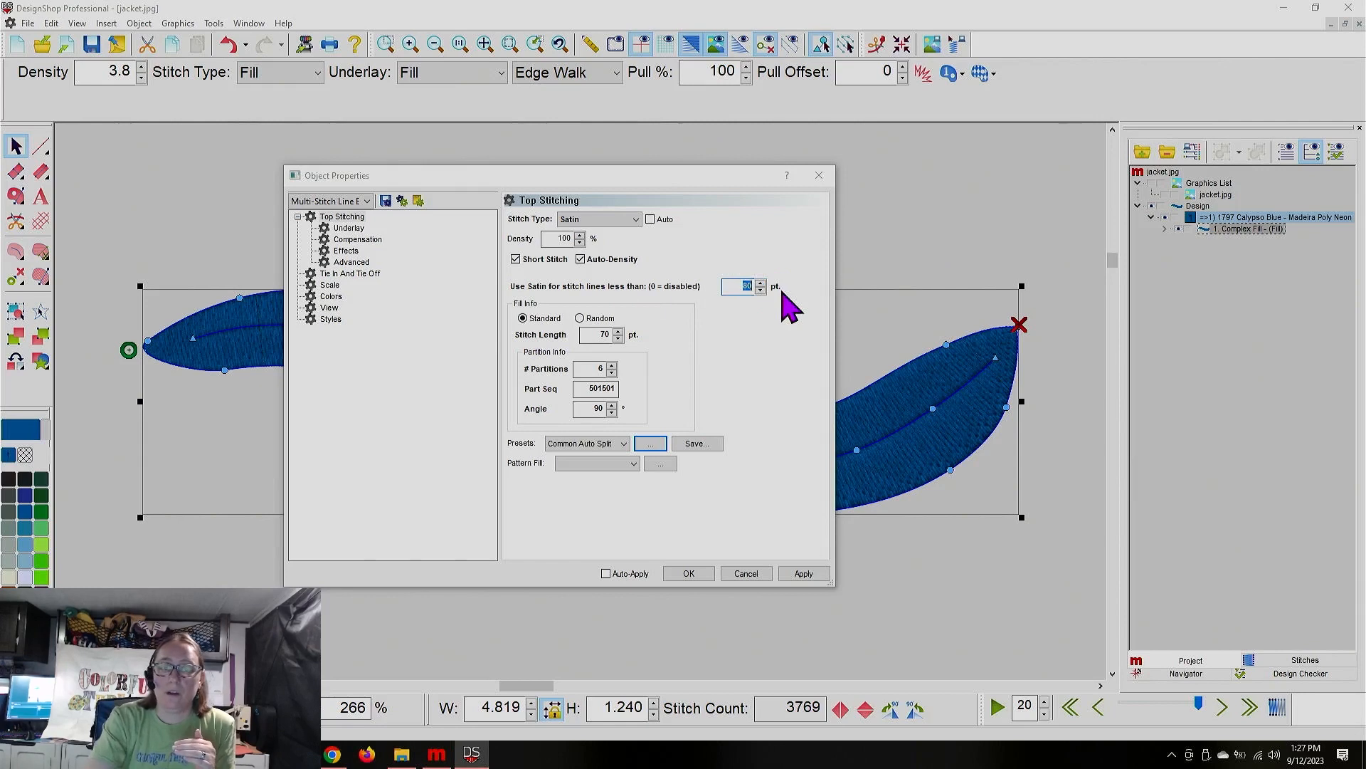
pyautogui.write('0')
pyautogui.click(805, 577)
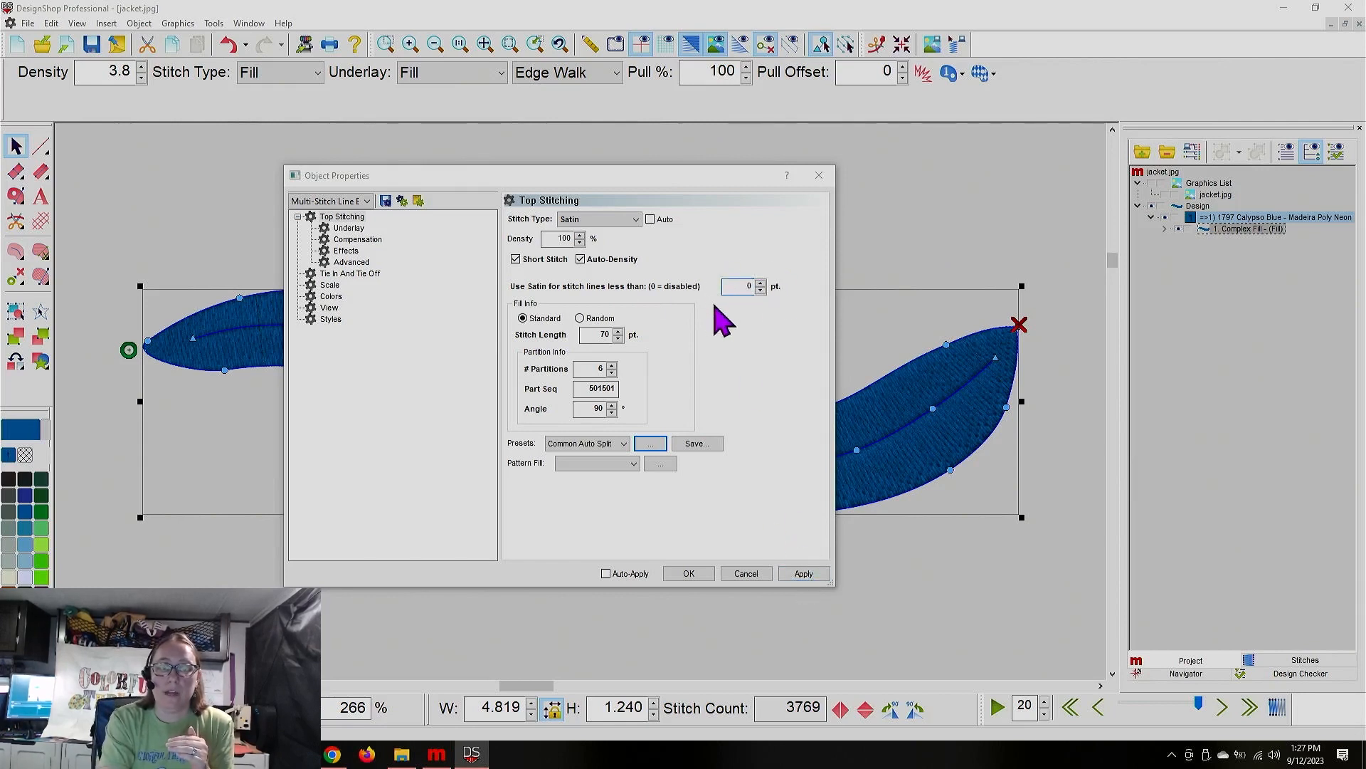
pyautogui.click(795, 574)
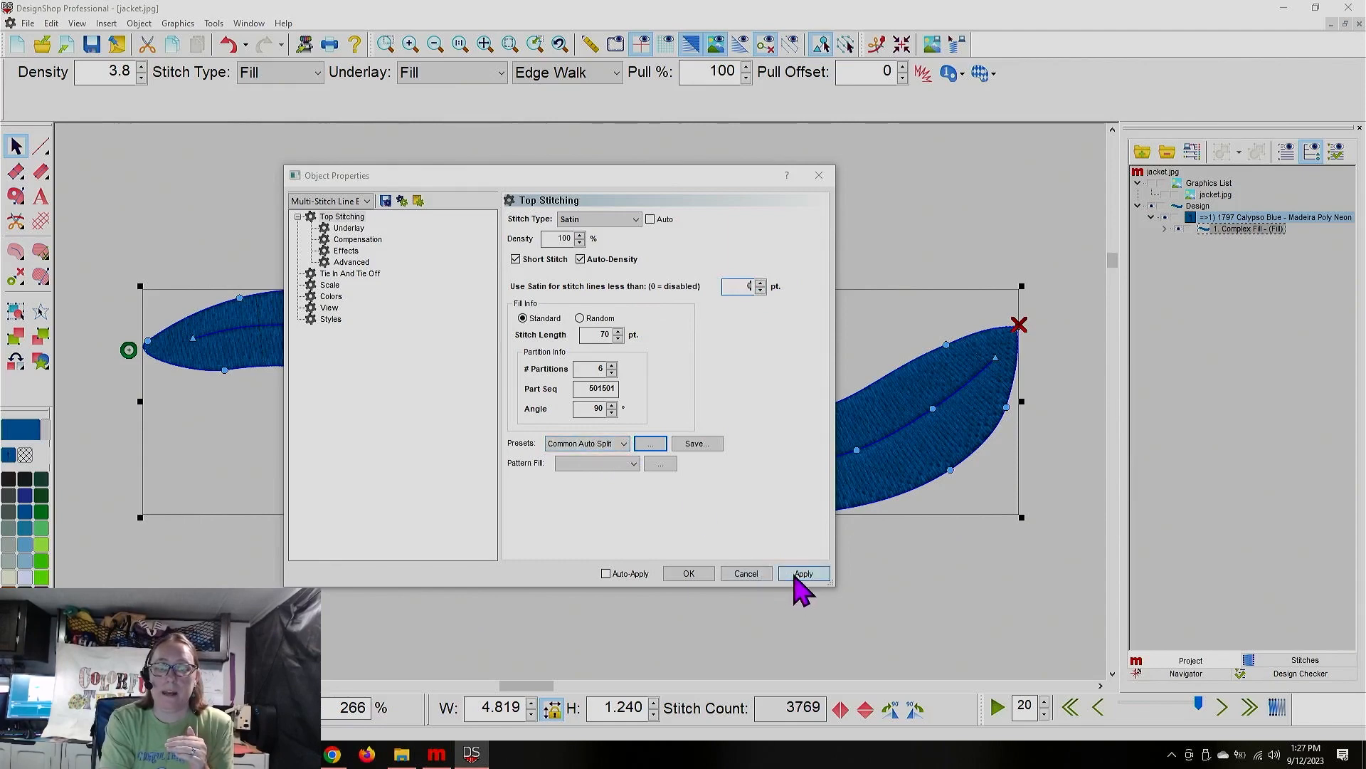
pyautogui.click(689, 574)
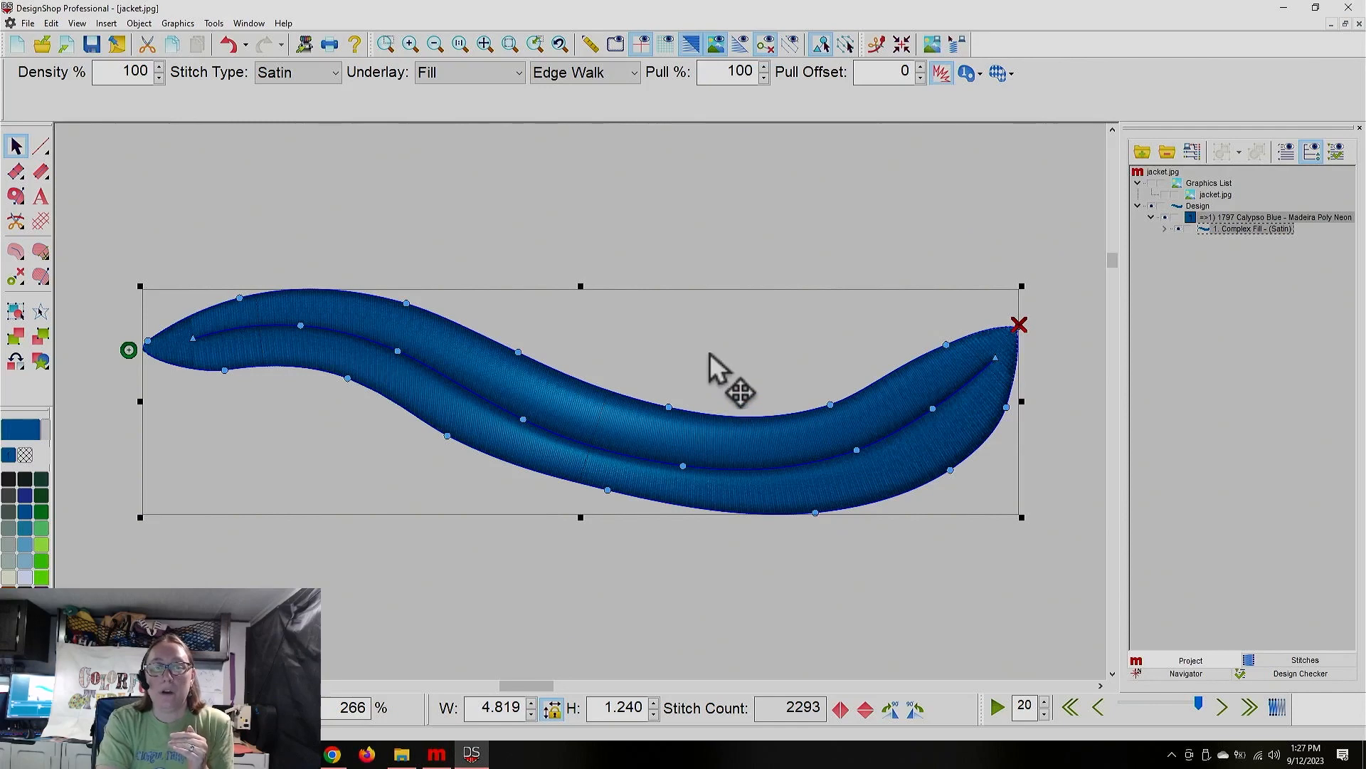
# Step: Set the satin shape's secondary underlay to None and its primary underlay to Zig Zag
pyautogui.click(635, 79)
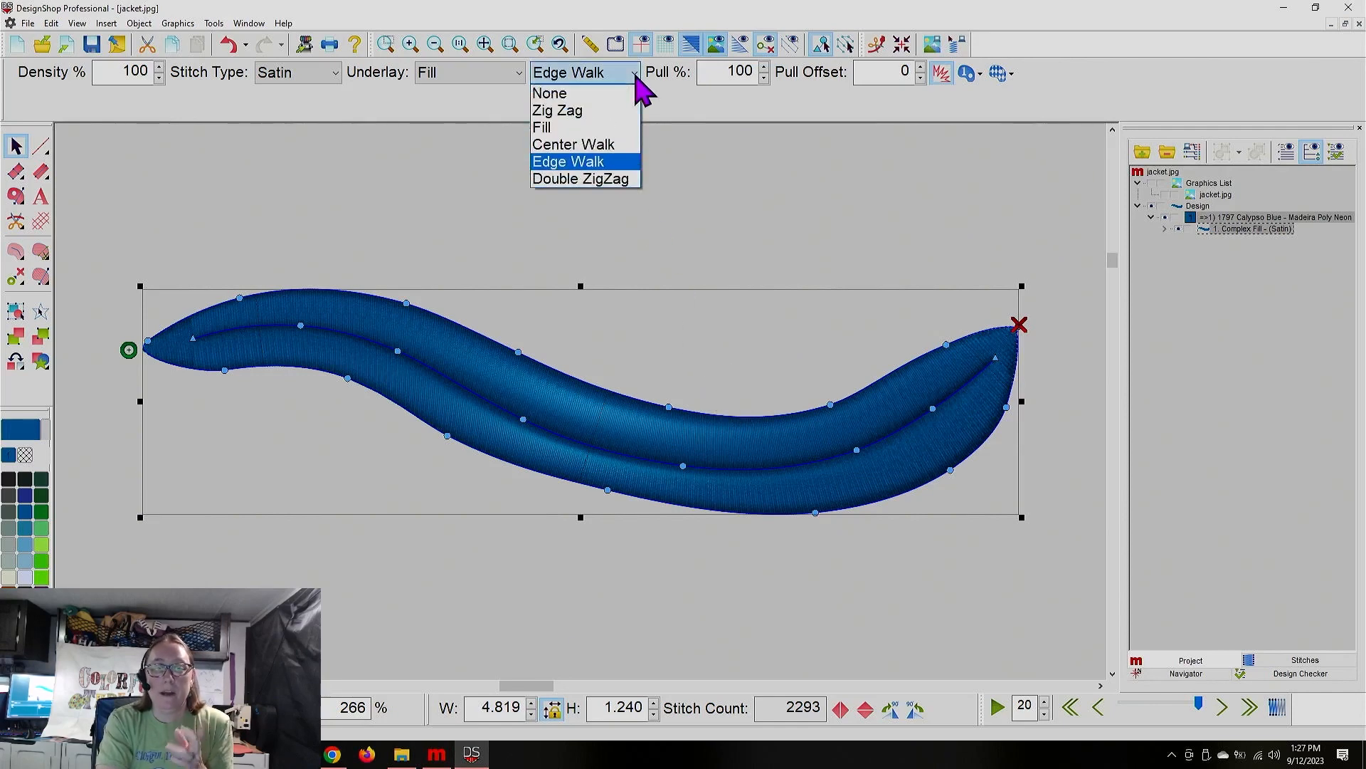
pyautogui.click(616, 92)
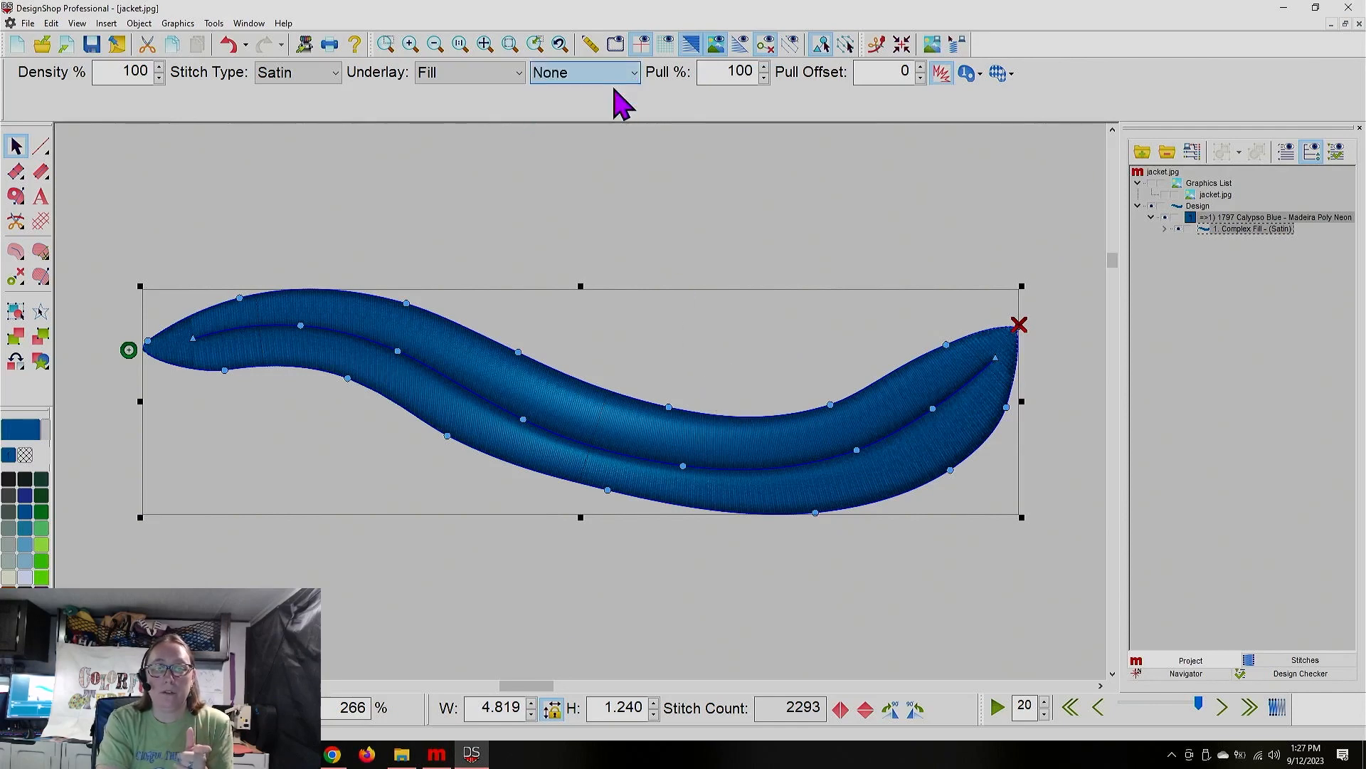
pyautogui.click(519, 74)
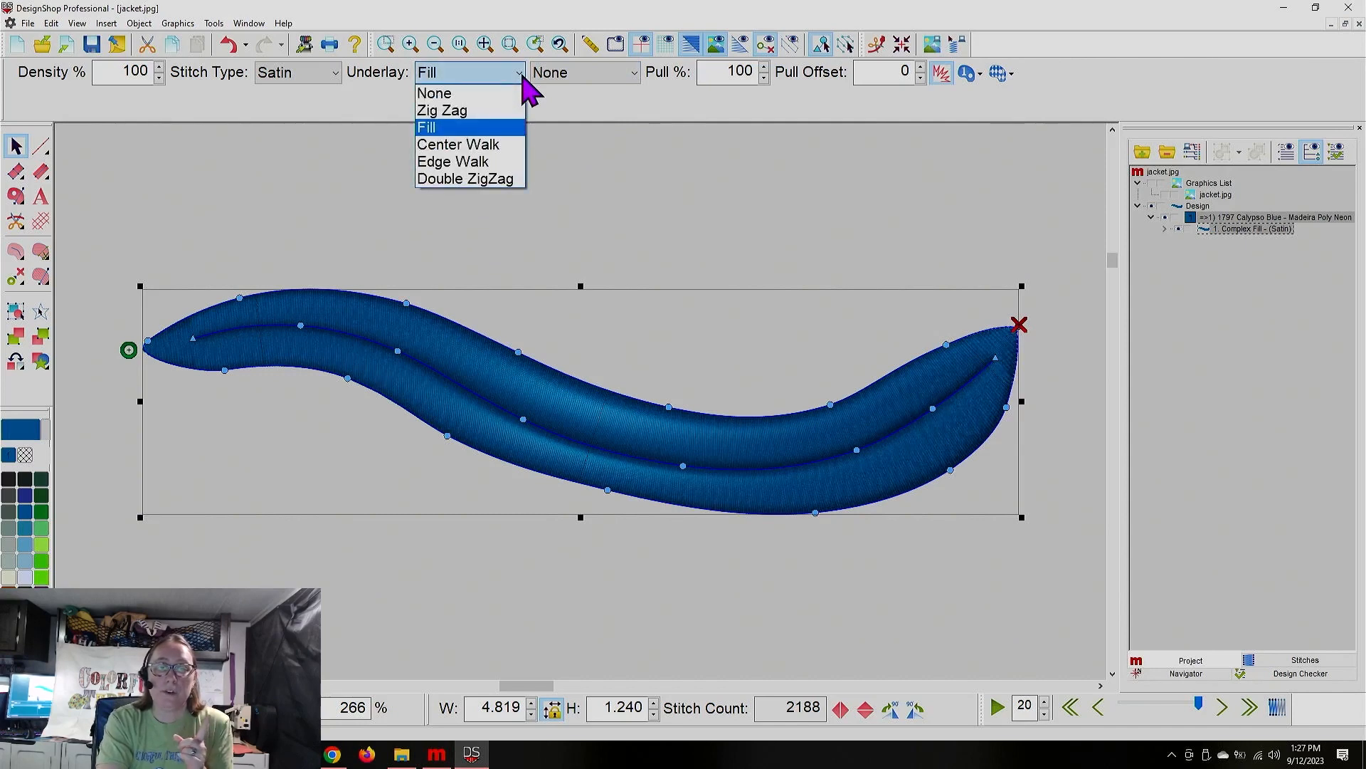
pyautogui.click(508, 111)
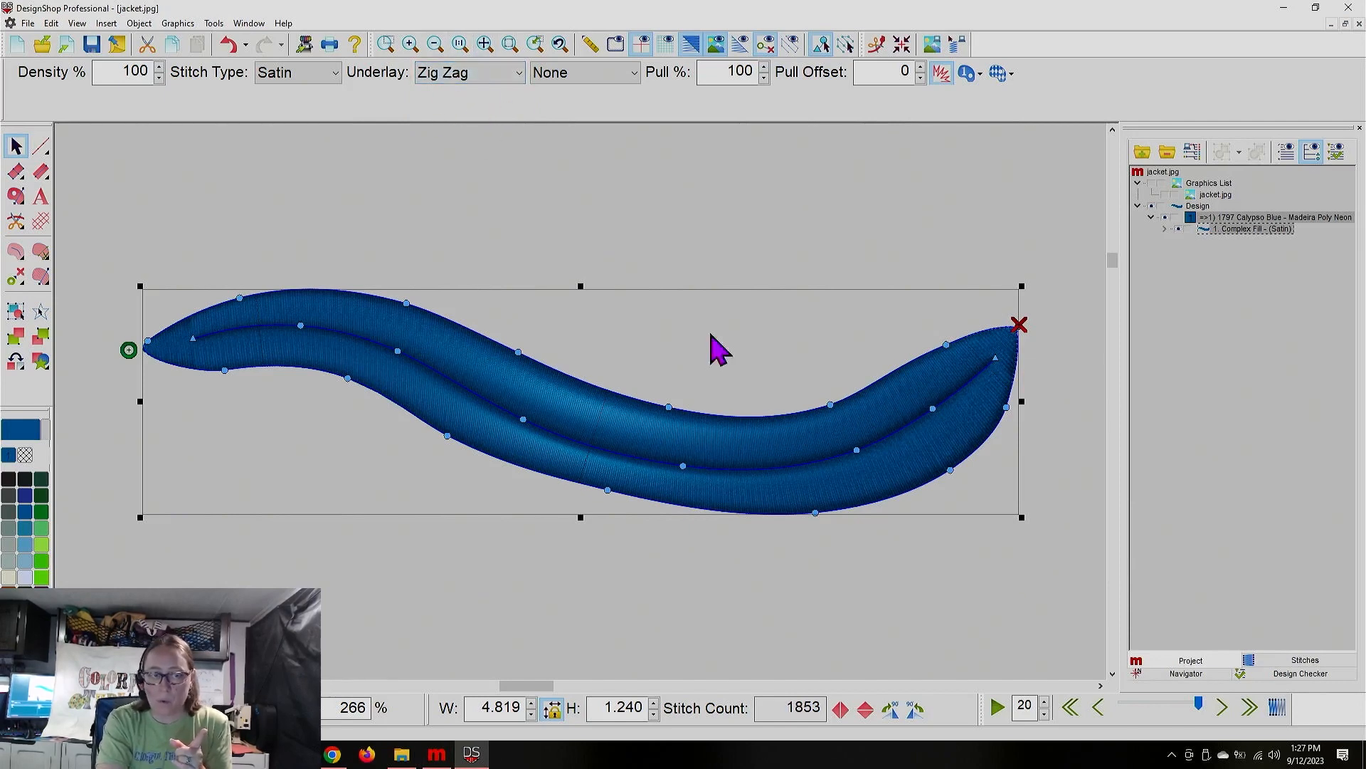
# Step: Make the Zig Zag underlay width Absolute with a border margin of 0 pt and apply it to the shape
pyautogui.doubleClick(817, 365)
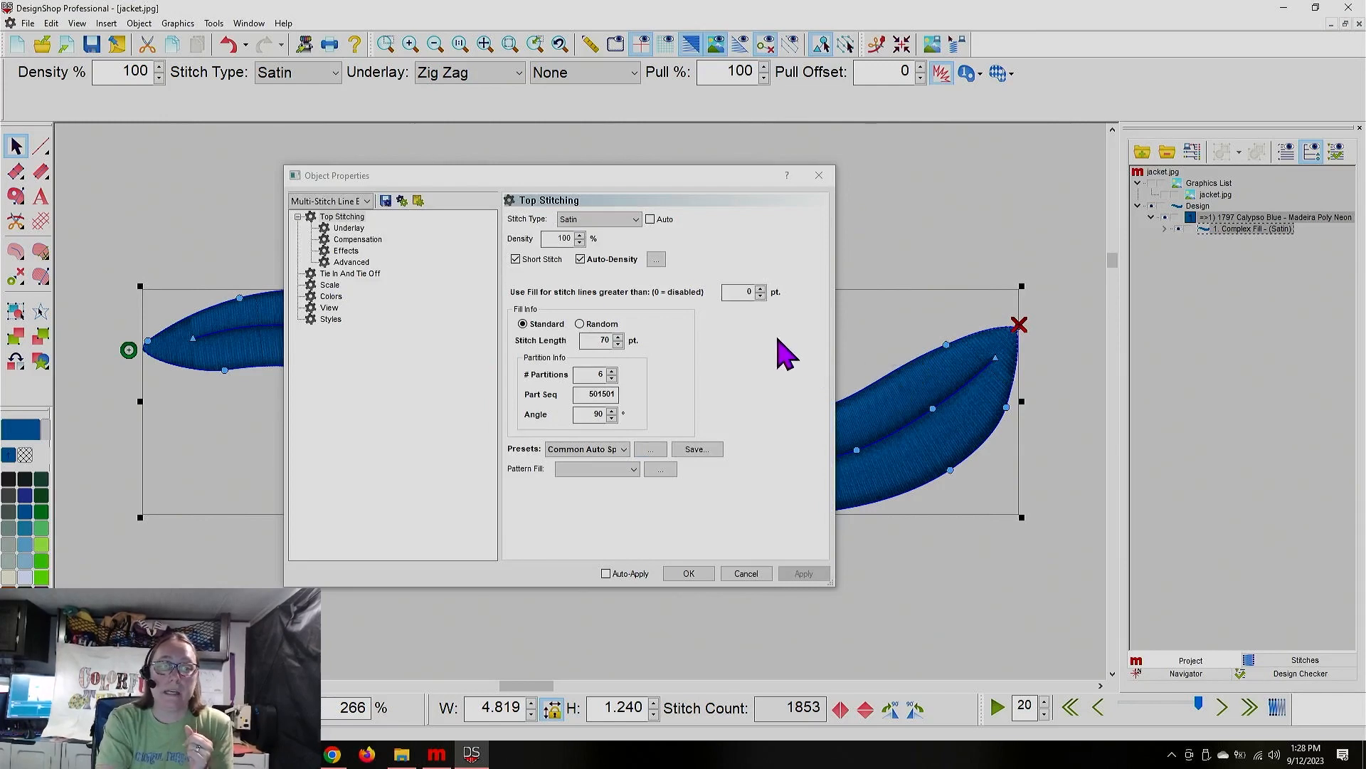
pyautogui.click(352, 229)
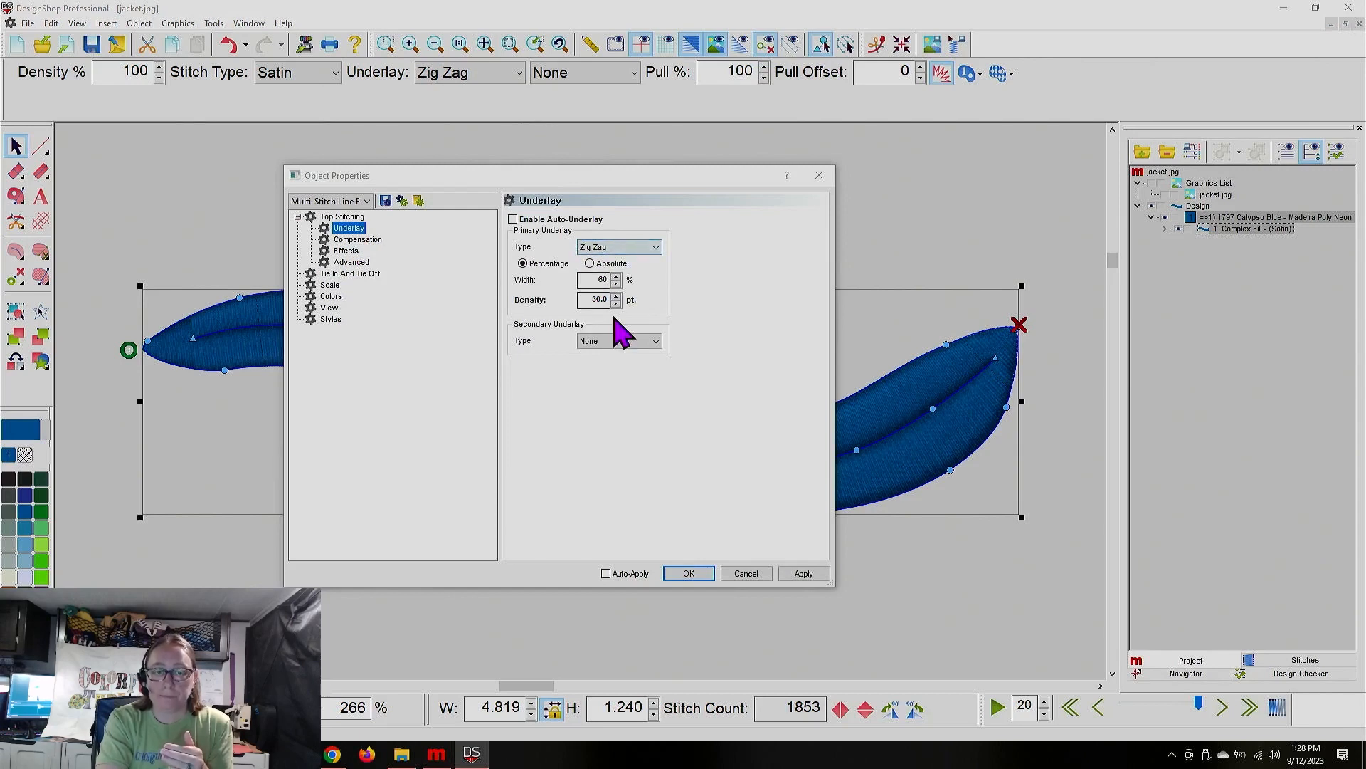
pyautogui.click(593, 264)
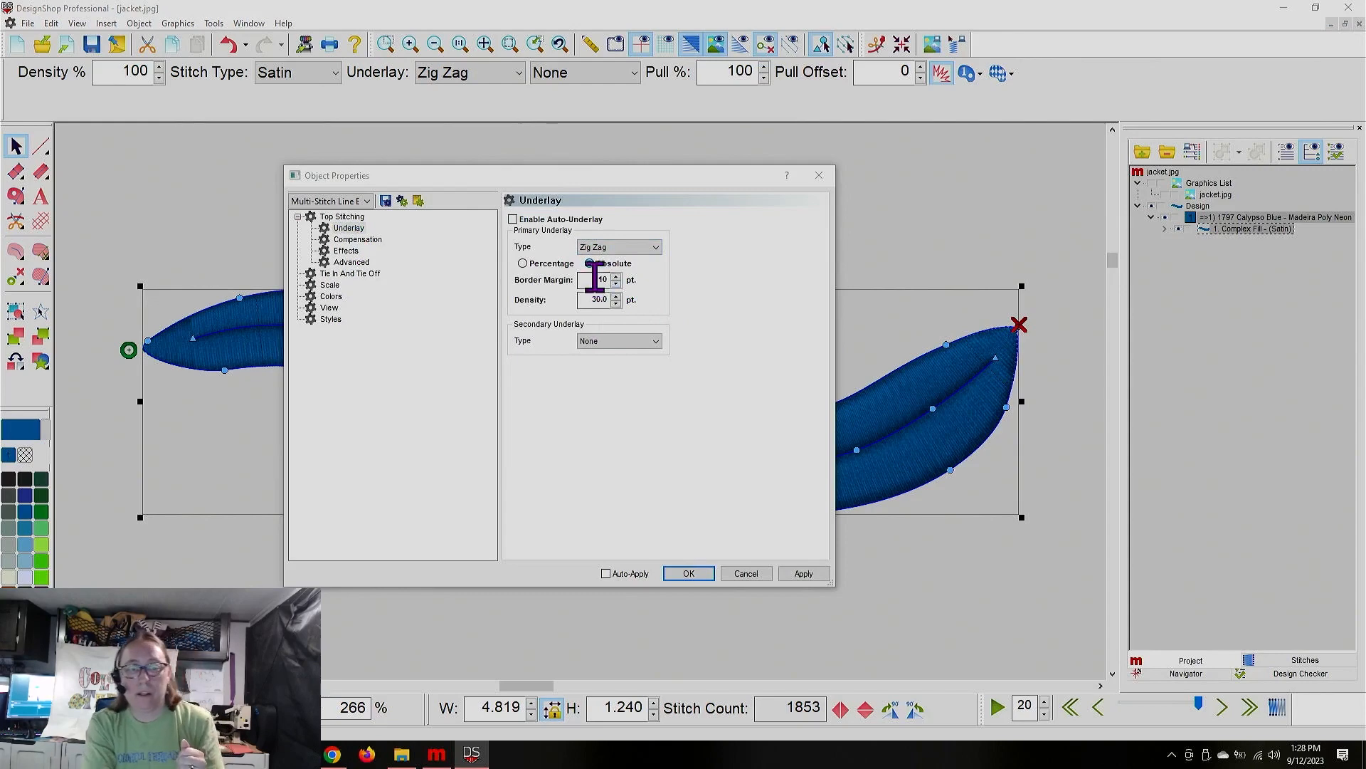
pyautogui.doubleClick(597, 280)
pyautogui.write('0')
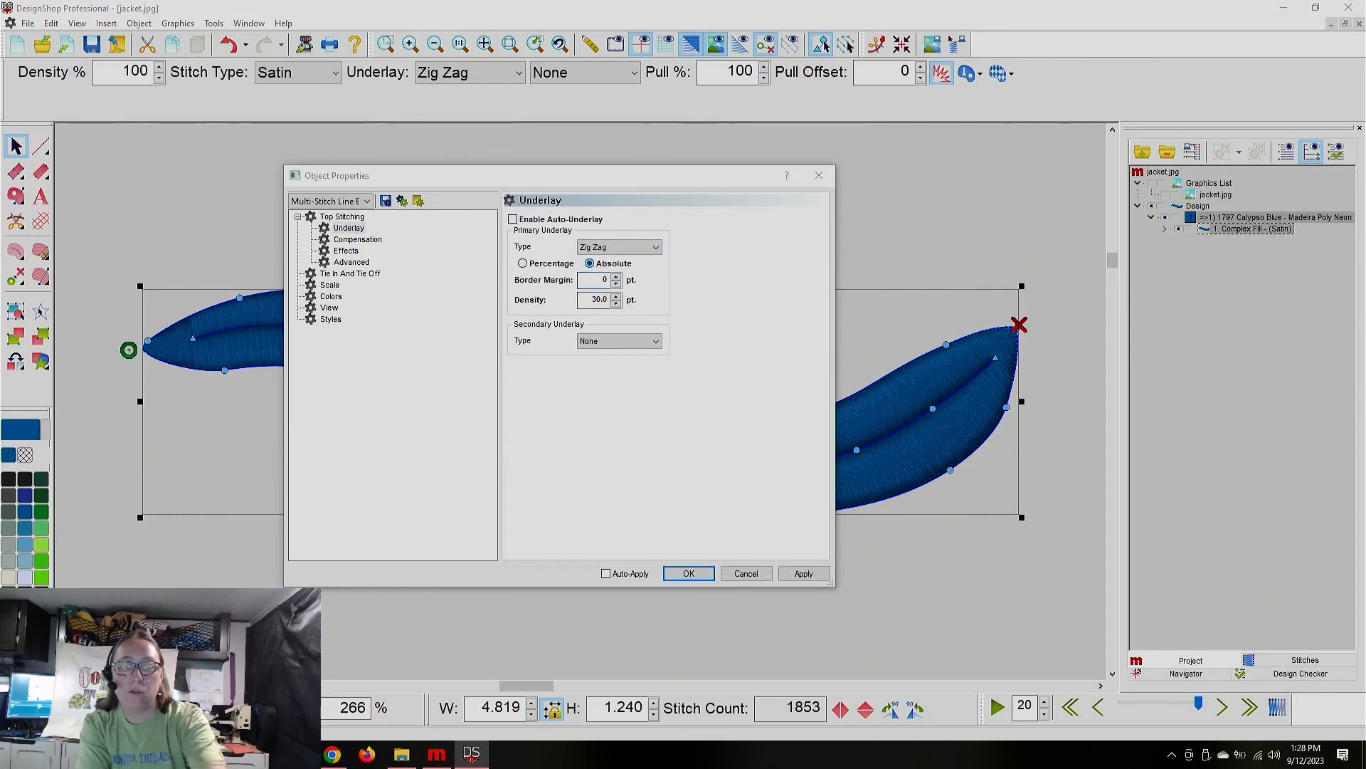
pyautogui.click(804, 573)
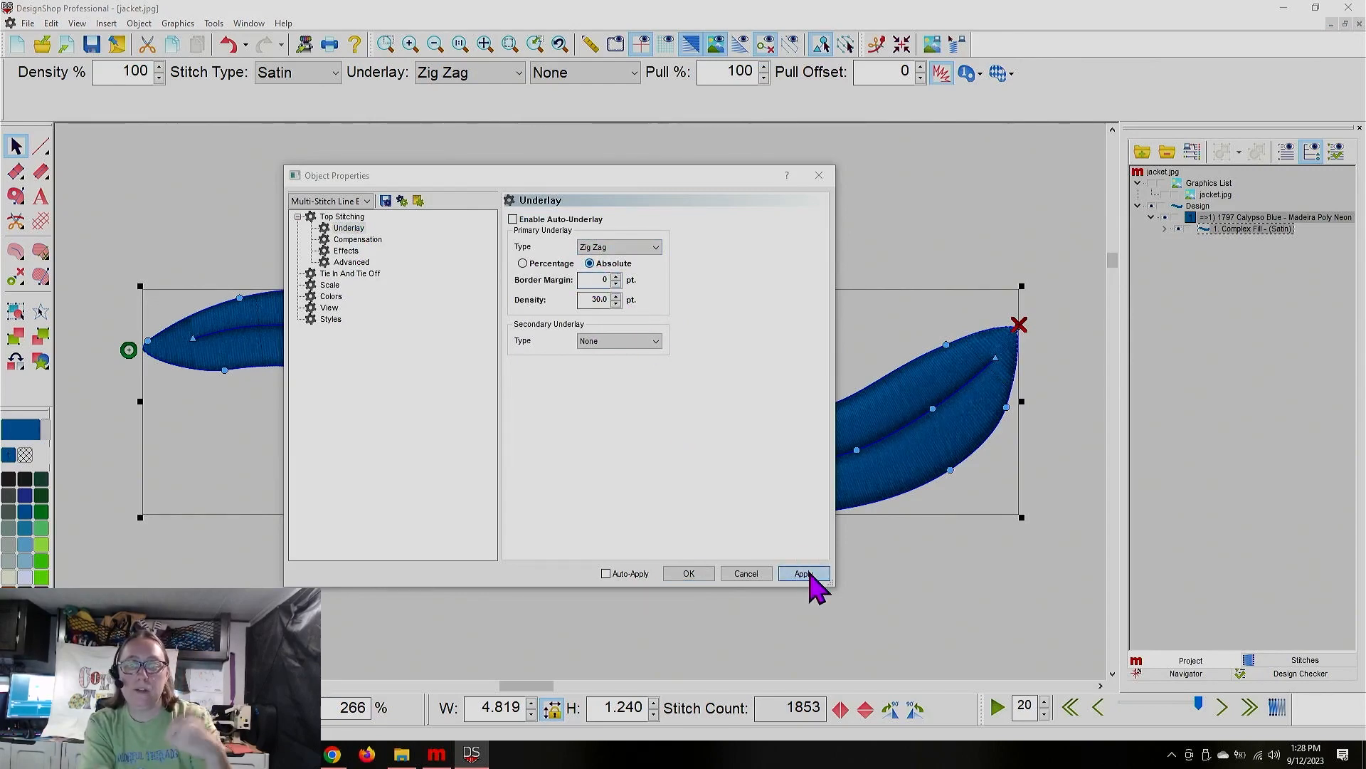
pyautogui.click(706, 575)
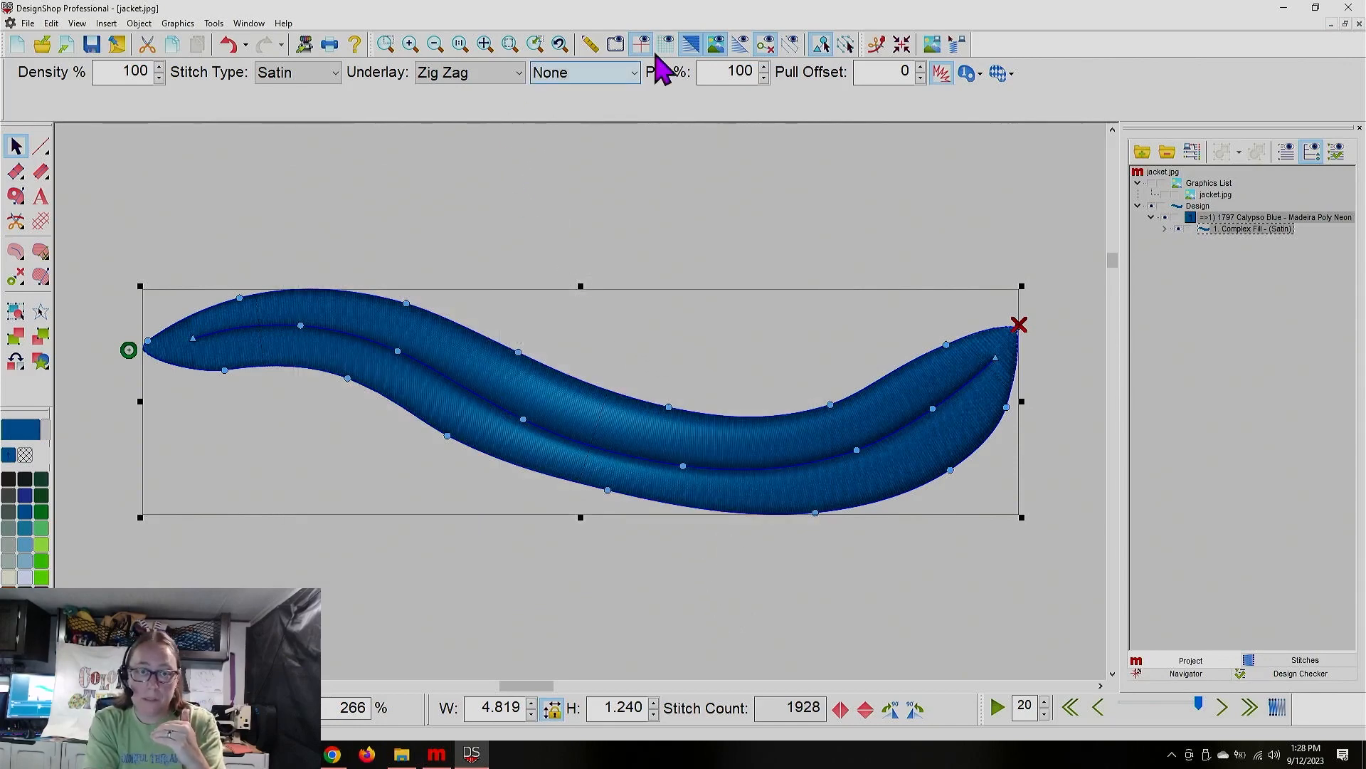
# Step: Turn off the 3D display to inspect the shape's stitches and underlay, and return to the 3D display
pyautogui.click(690, 46)
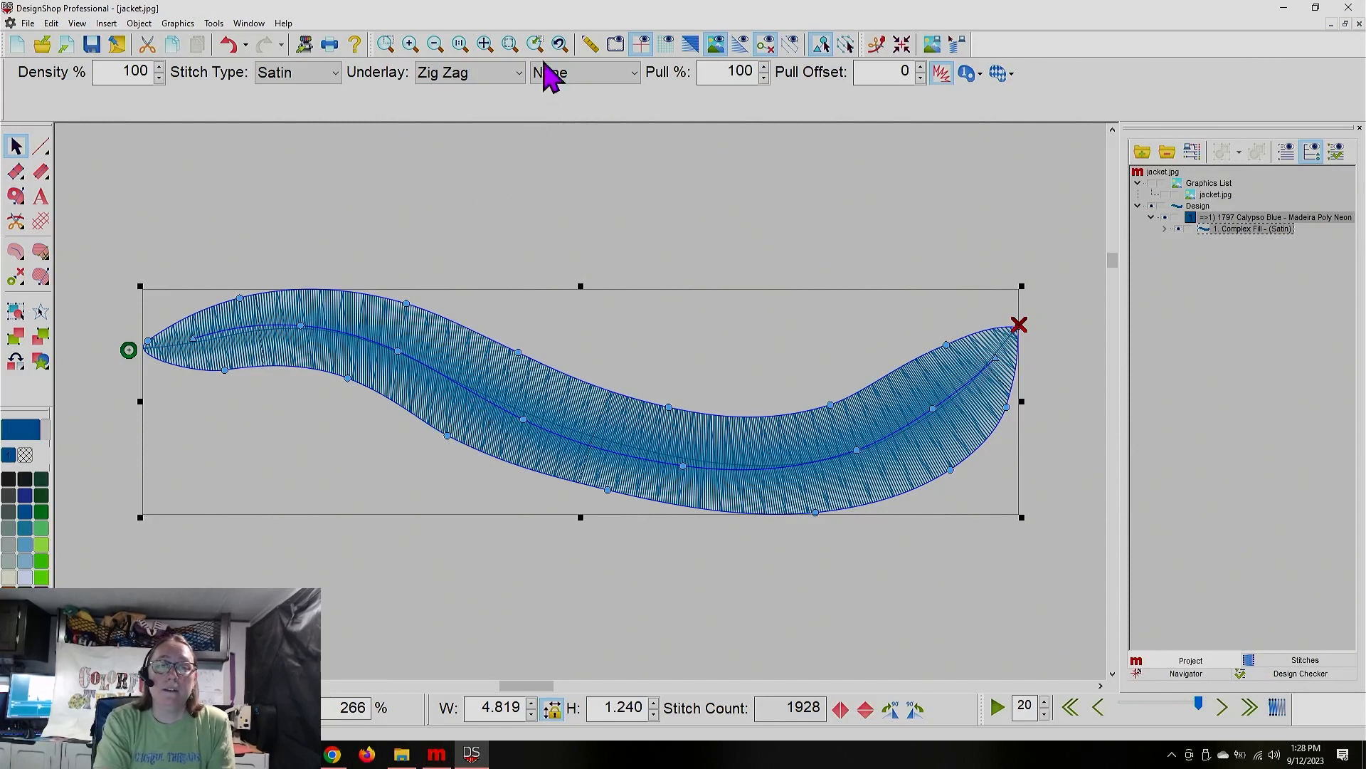
pyautogui.click(690, 45)
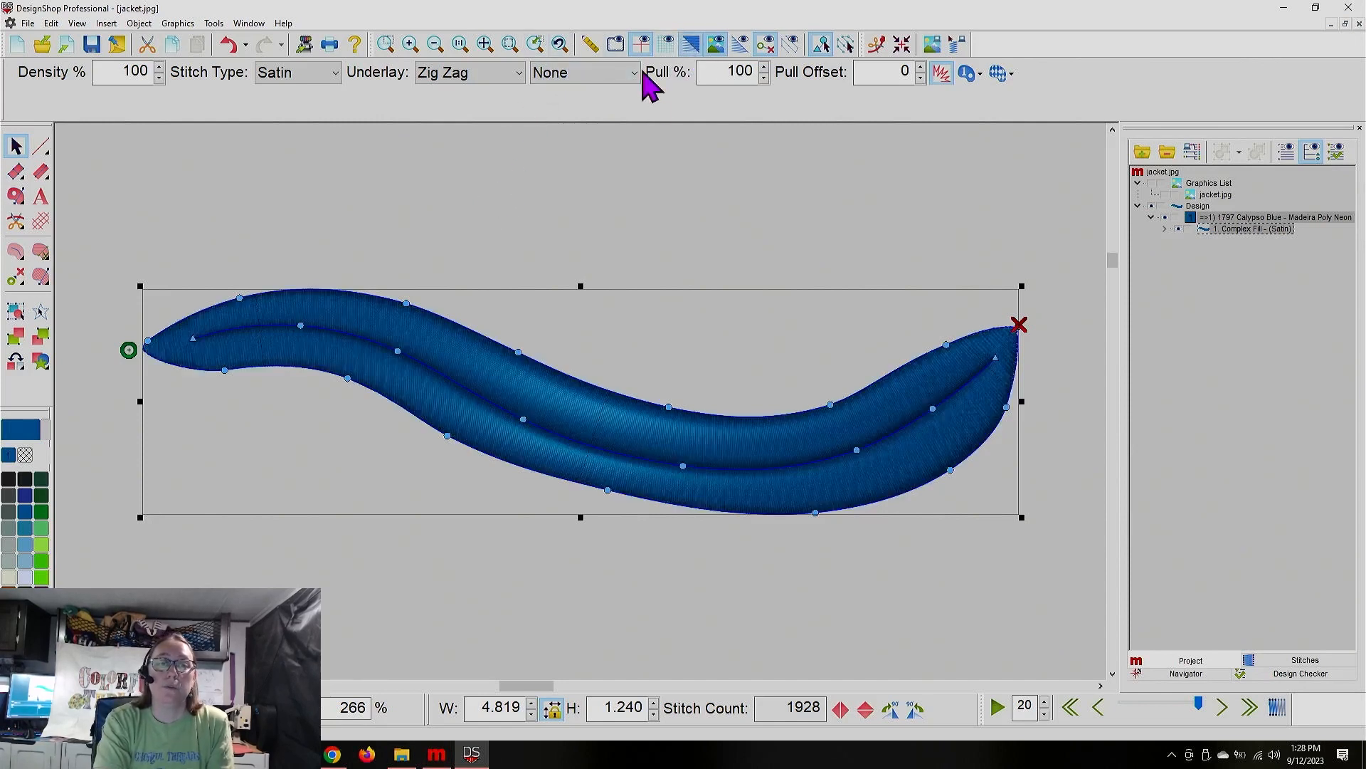
pyautogui.click(488, 48)
pyautogui.click(508, 45)
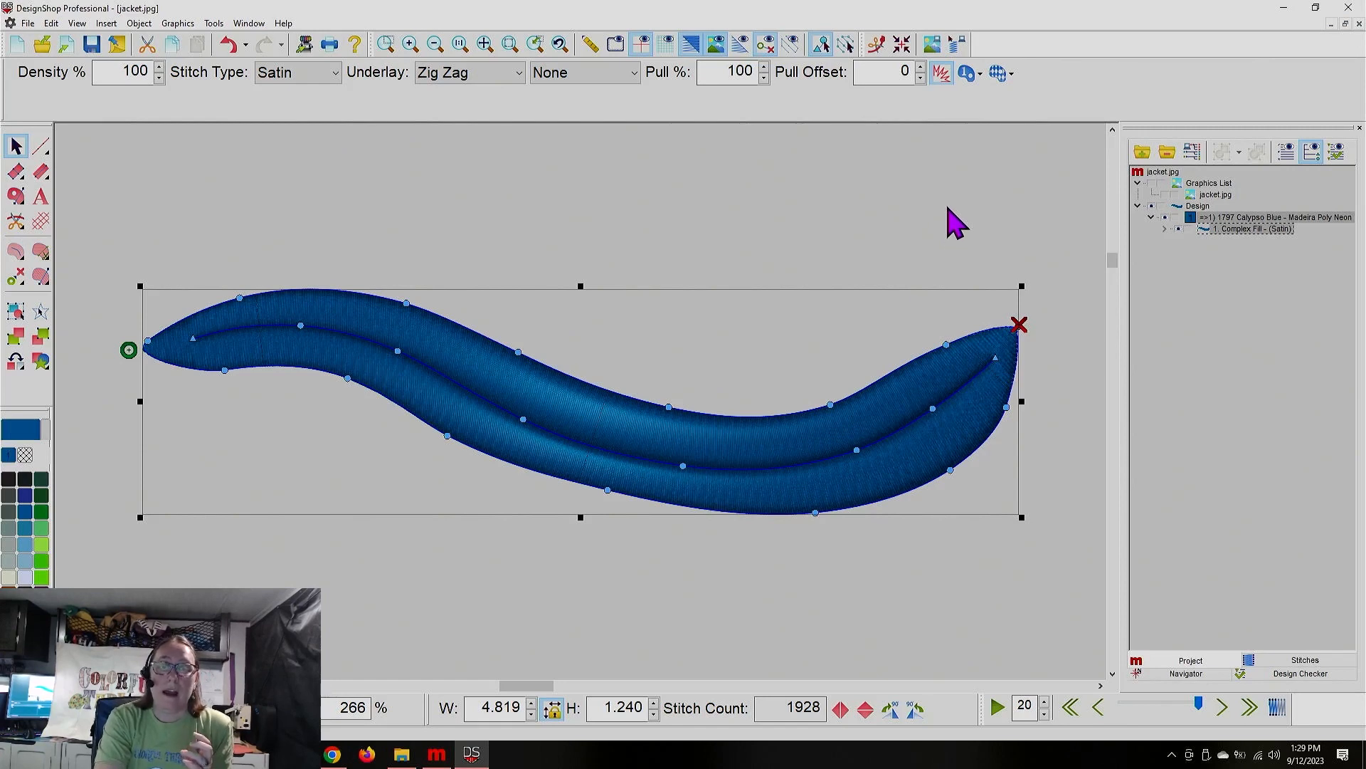
# Step: Deselect the satin shape, show the jacket graphic again, and compare the shape with the whole jacket front
pyautogui.click(949, 207)
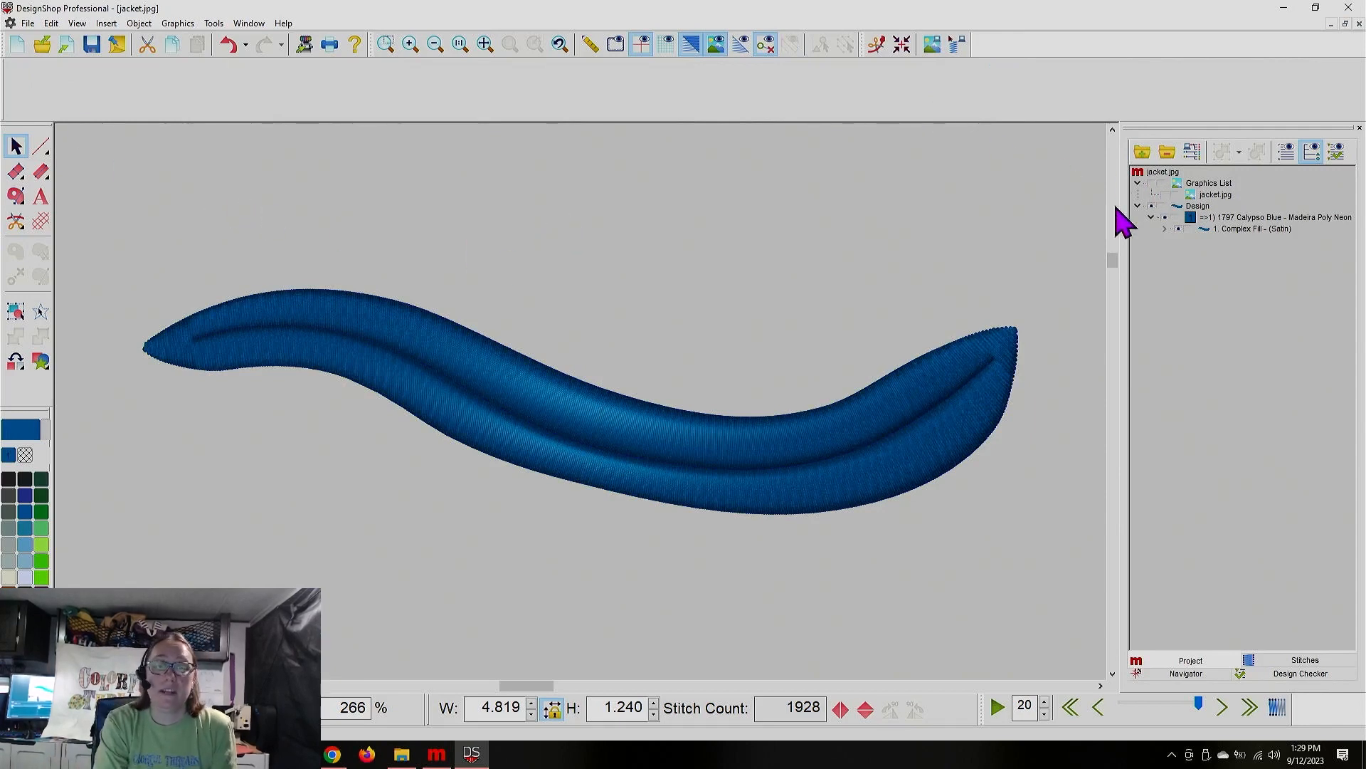
pyautogui.click(1151, 184)
pyautogui.scroll(3, 1032, 313)
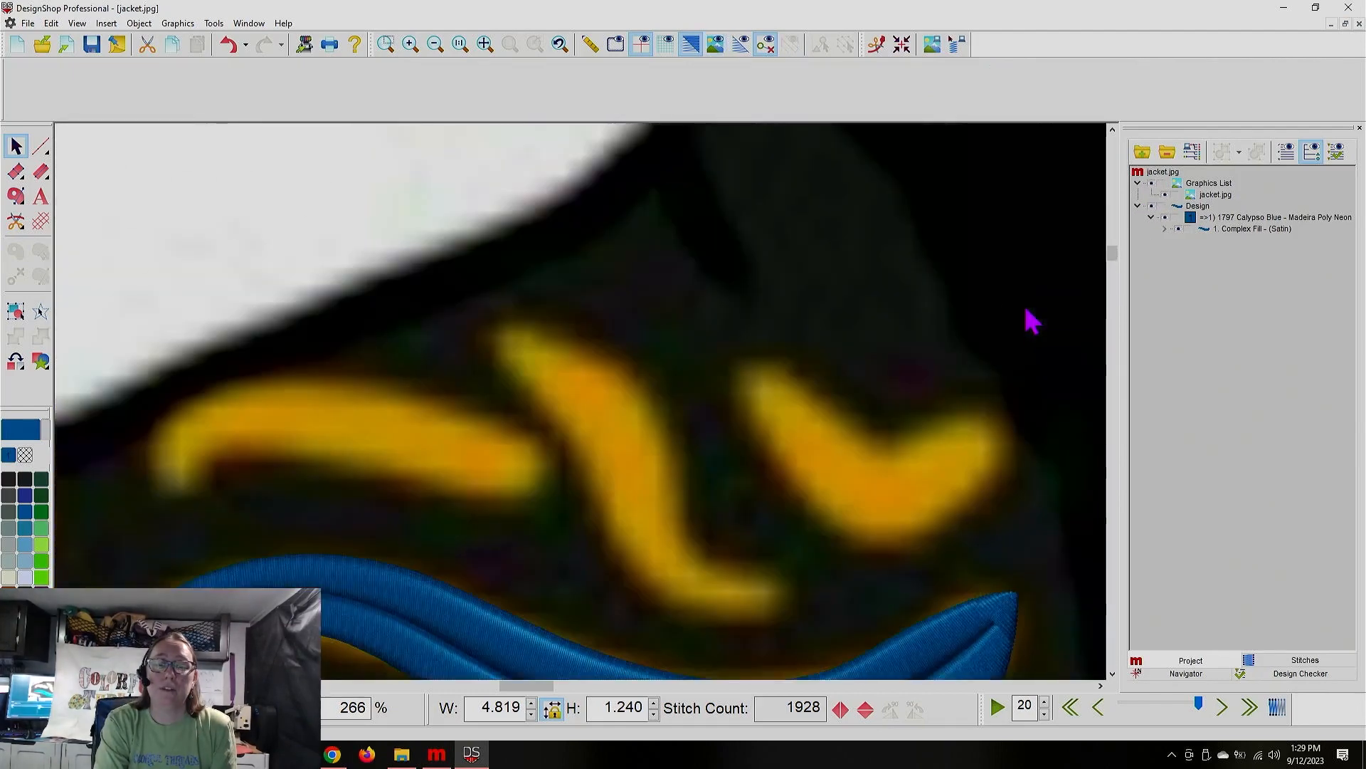
pyautogui.click(434, 46)
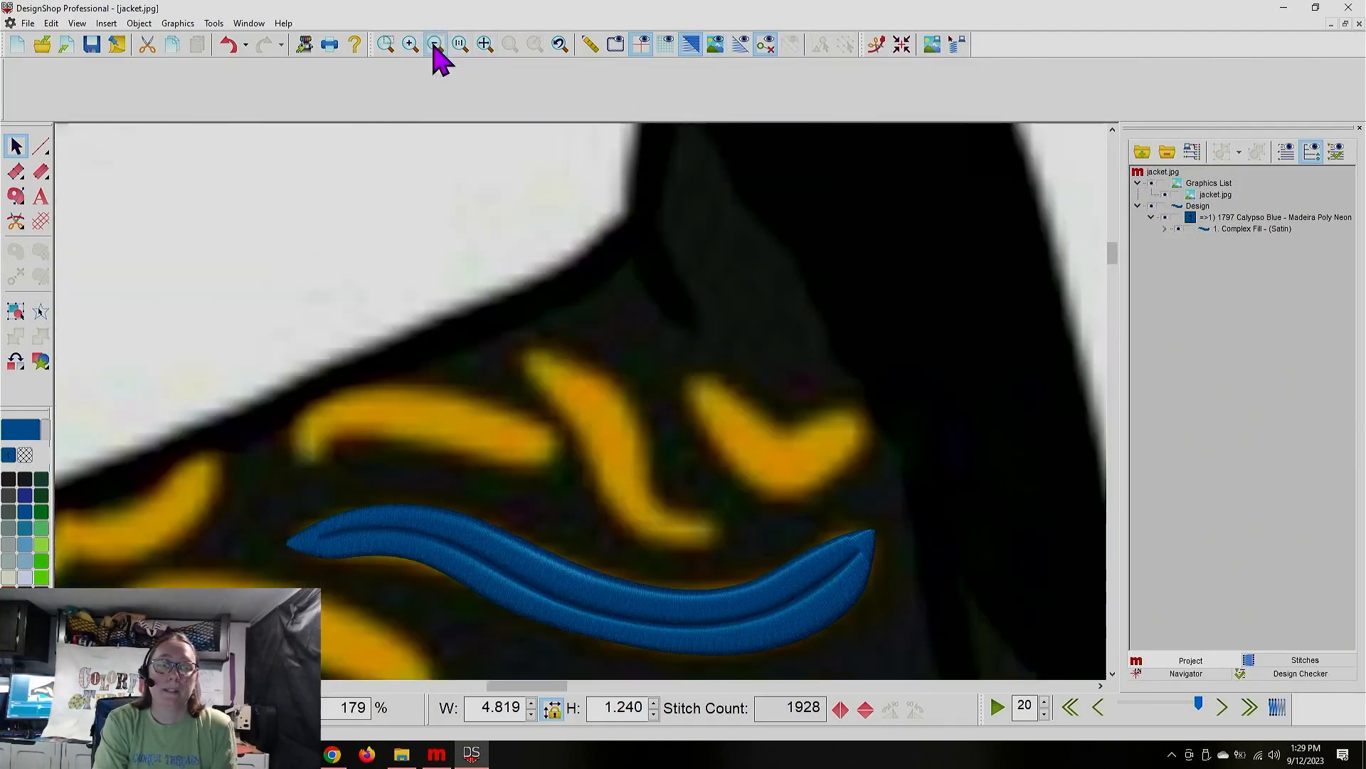
pyautogui.click(435, 46)
pyautogui.scroll(-3, 943, 356)
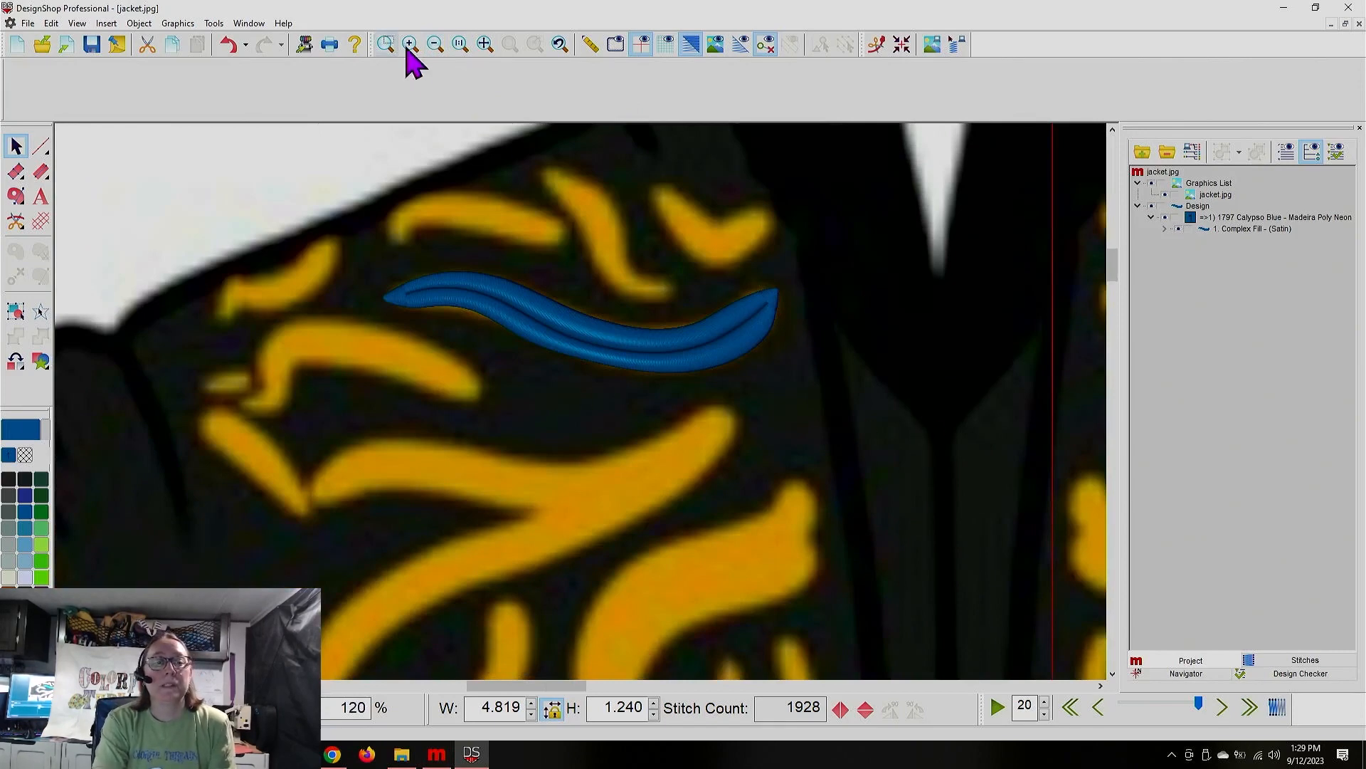
pyautogui.click(436, 46)
pyautogui.click(436, 46)
pyautogui.click(436, 45)
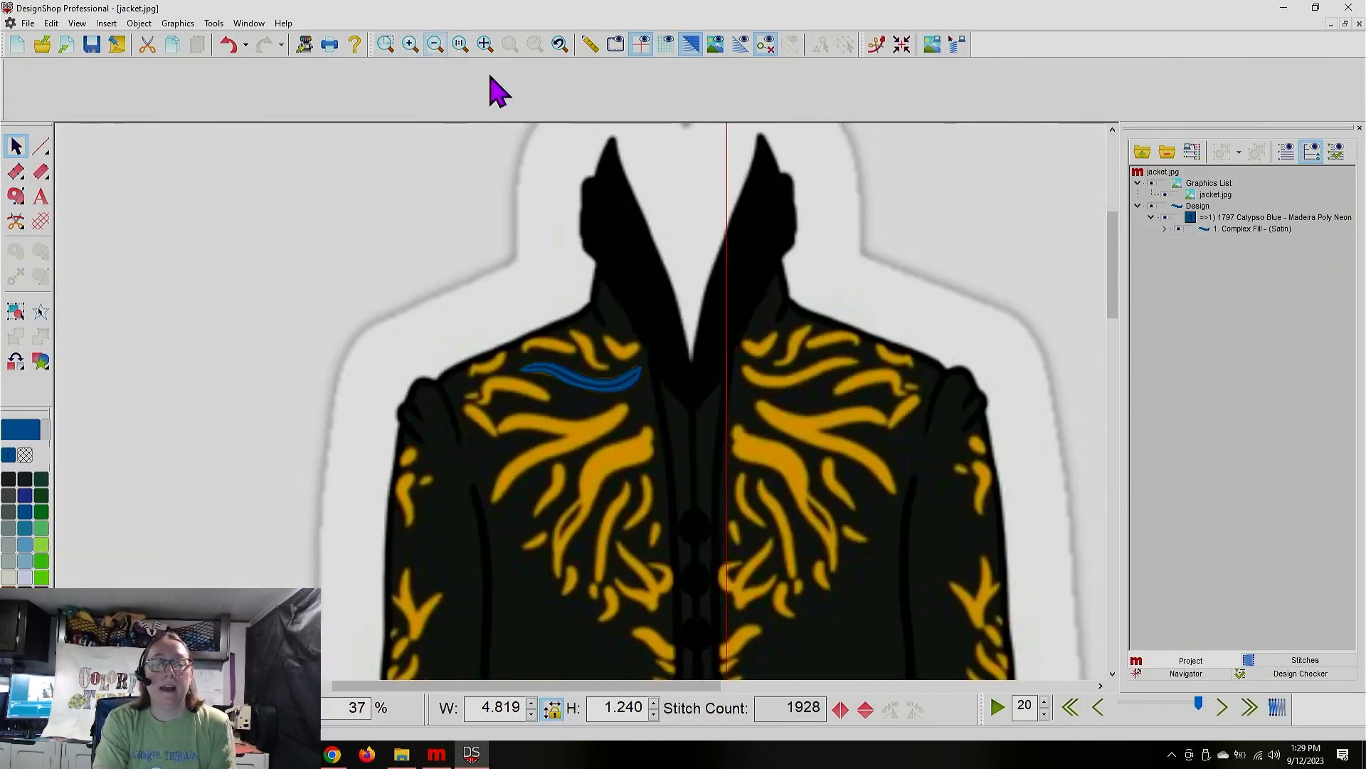
pyautogui.scroll(-2, 991, 299)
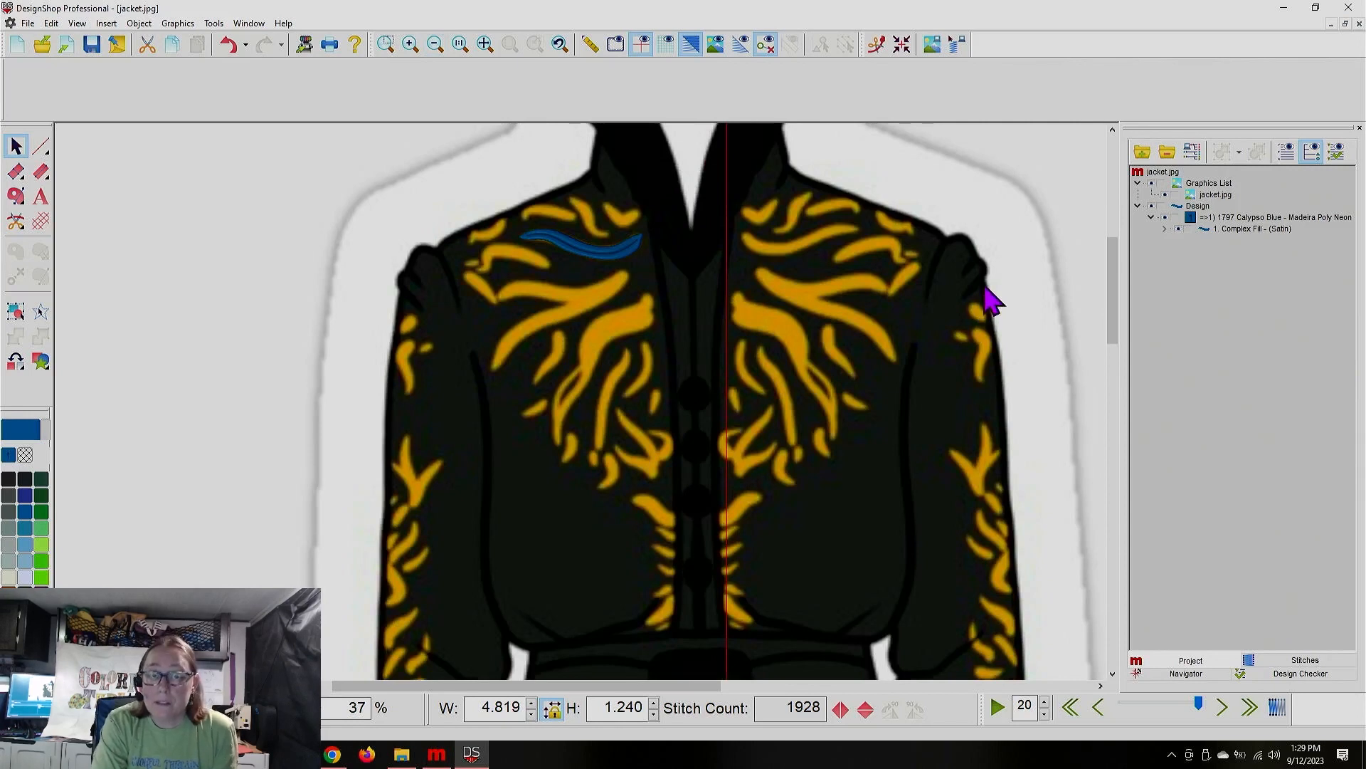